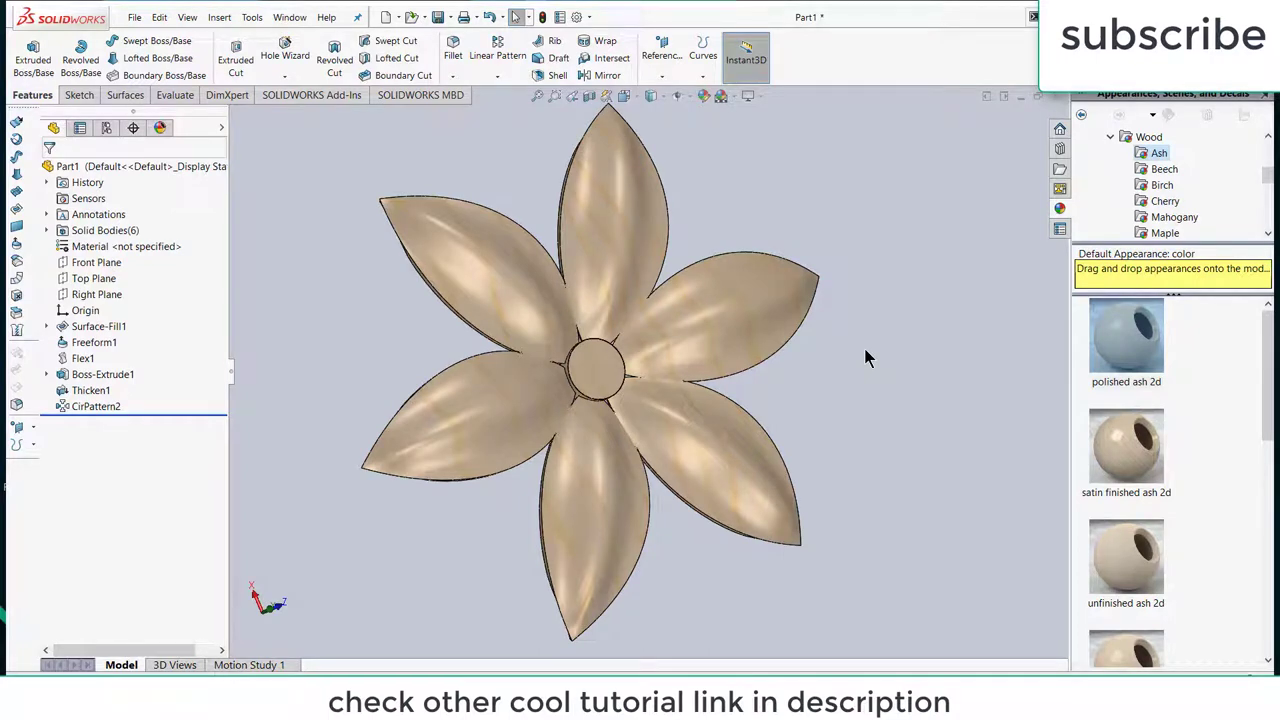
Orbit the finished ash-wood flower to view it at an angle
middle_click_drag(866, 358, 859, 281)
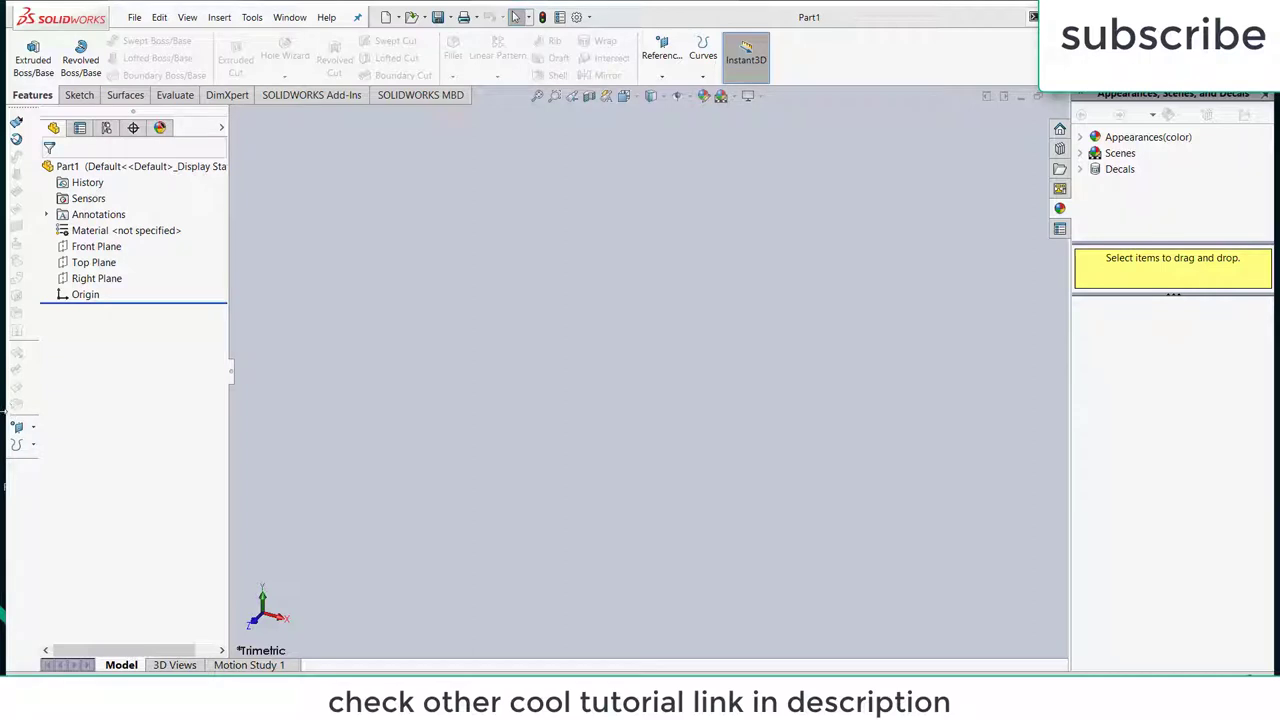
Start a Top Plane sketch and draw a three-point spline rising from the origin
left_click(80, 262)
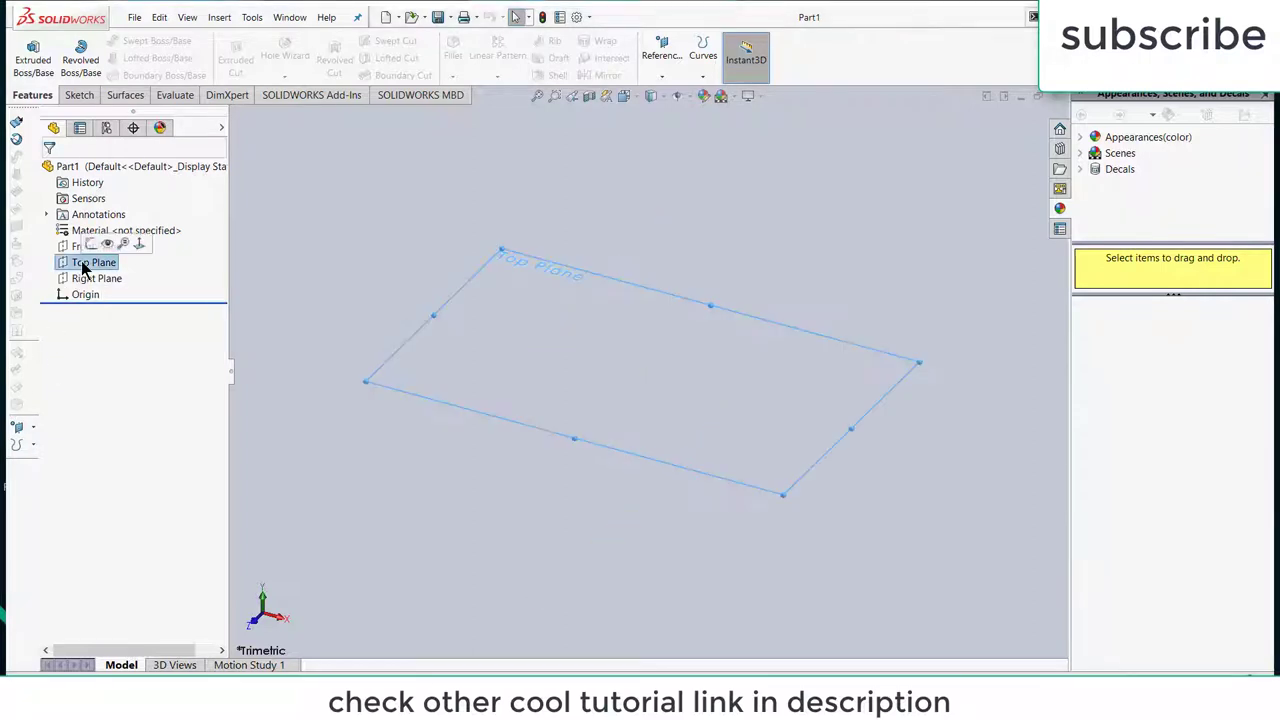
left_click(92, 243)
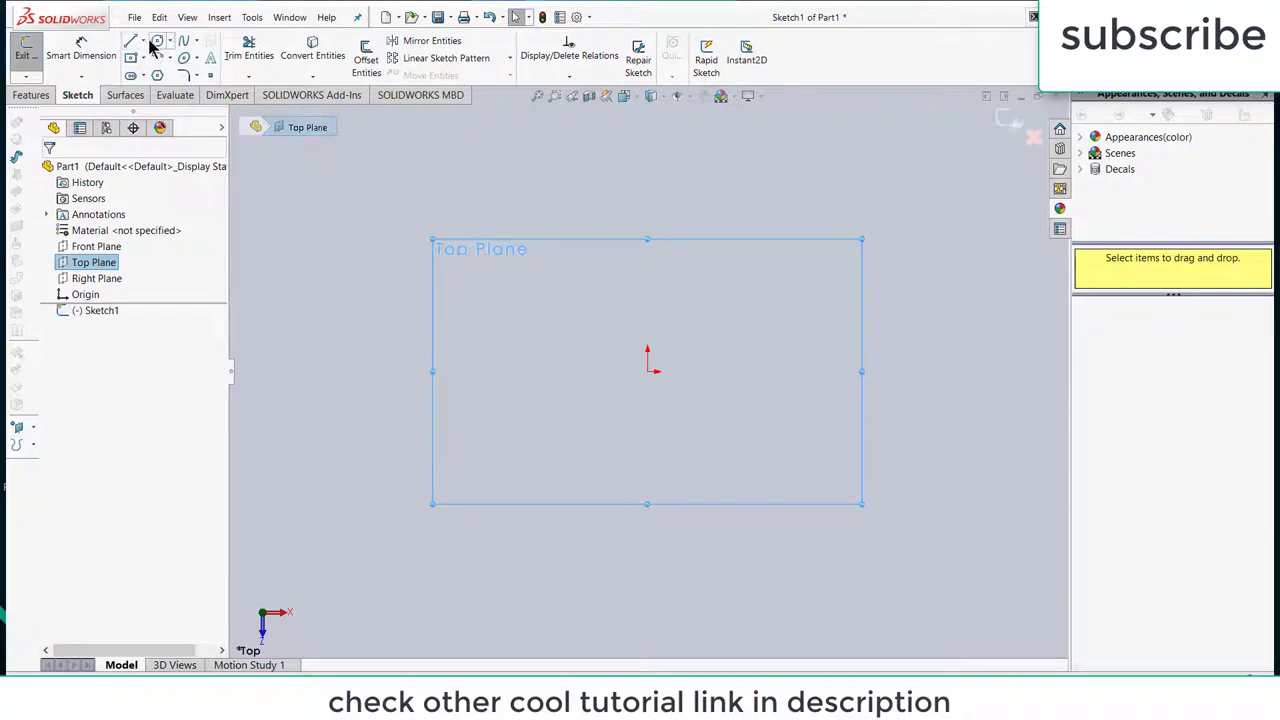
left_click(183, 42)
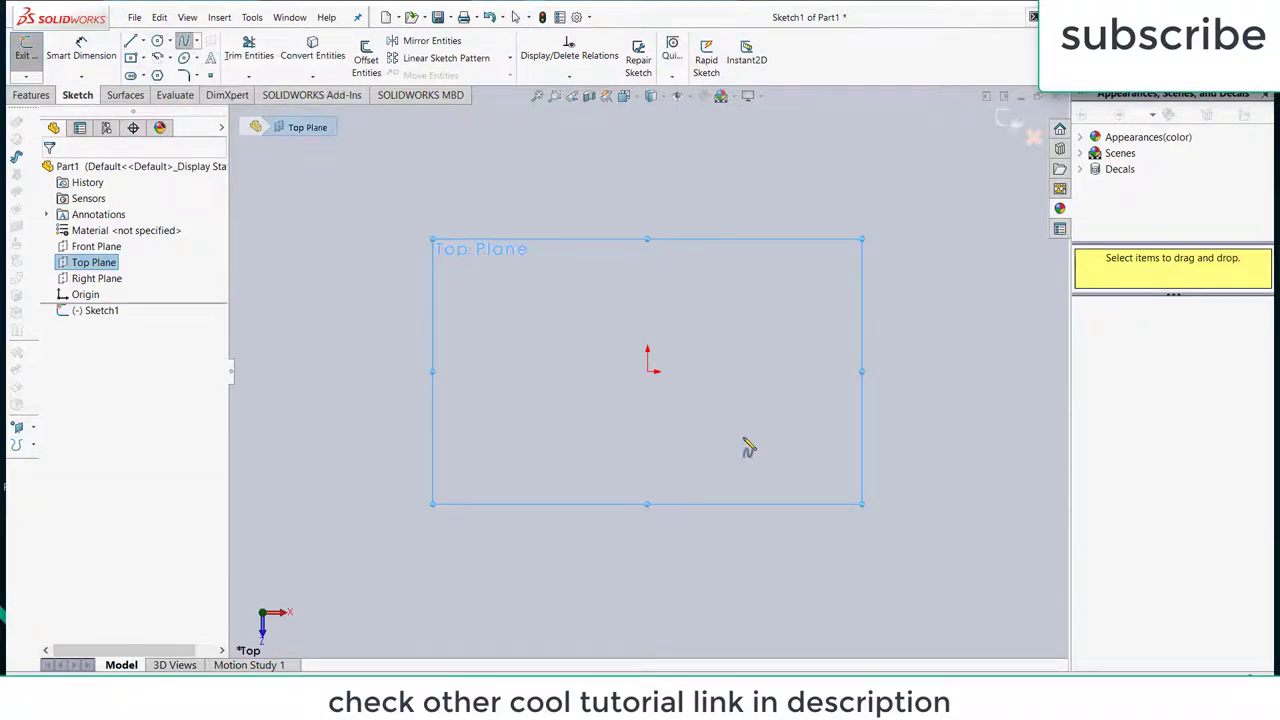
left_click(638, 371)
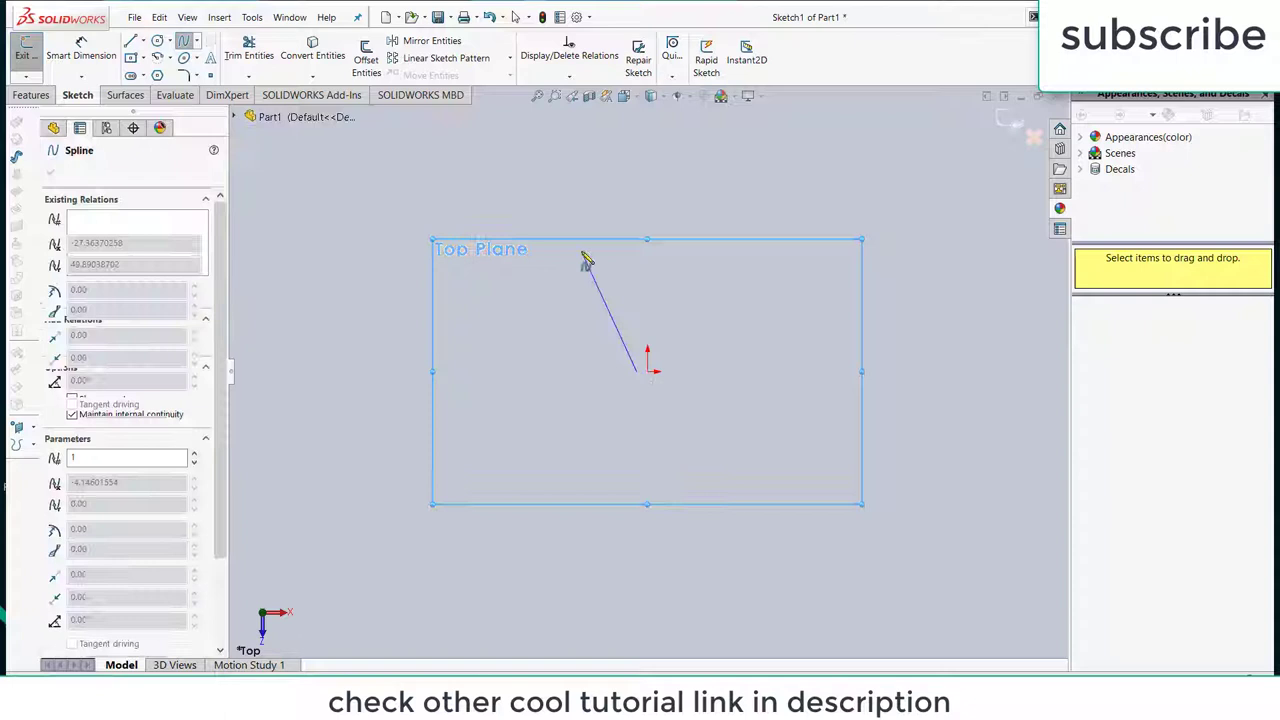
left_click(590, 269)
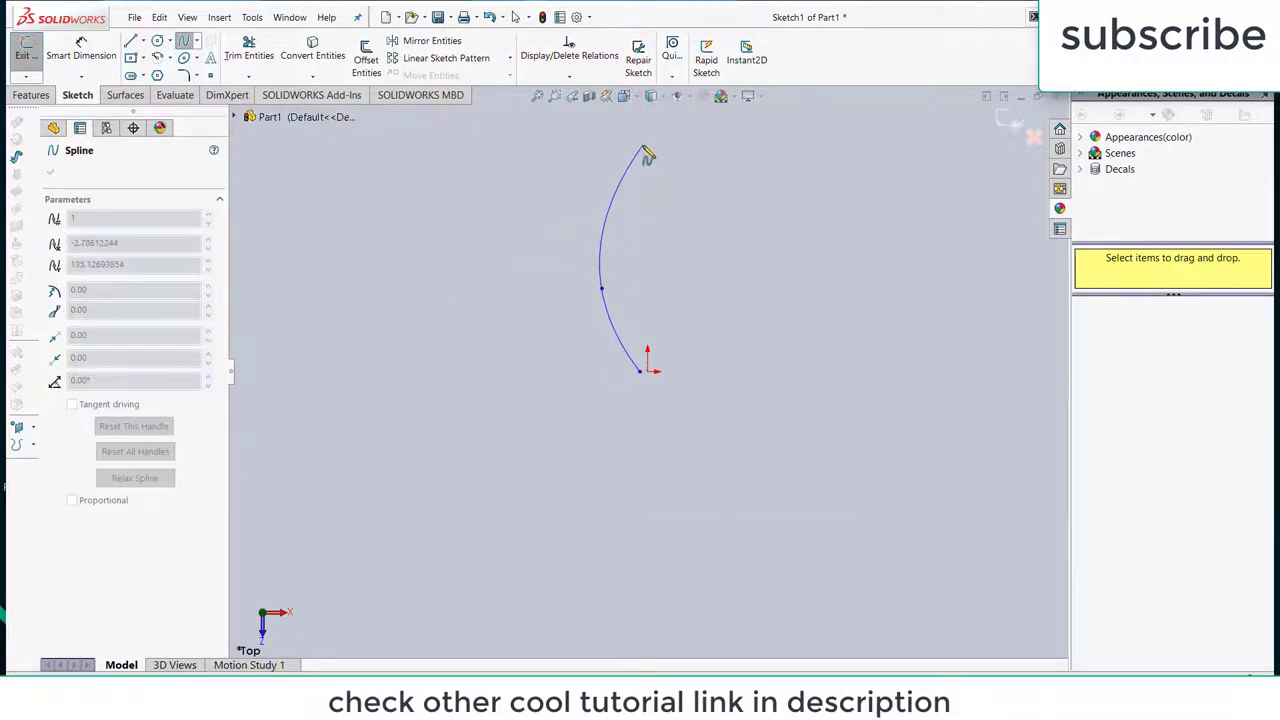
left_click(647, 149)
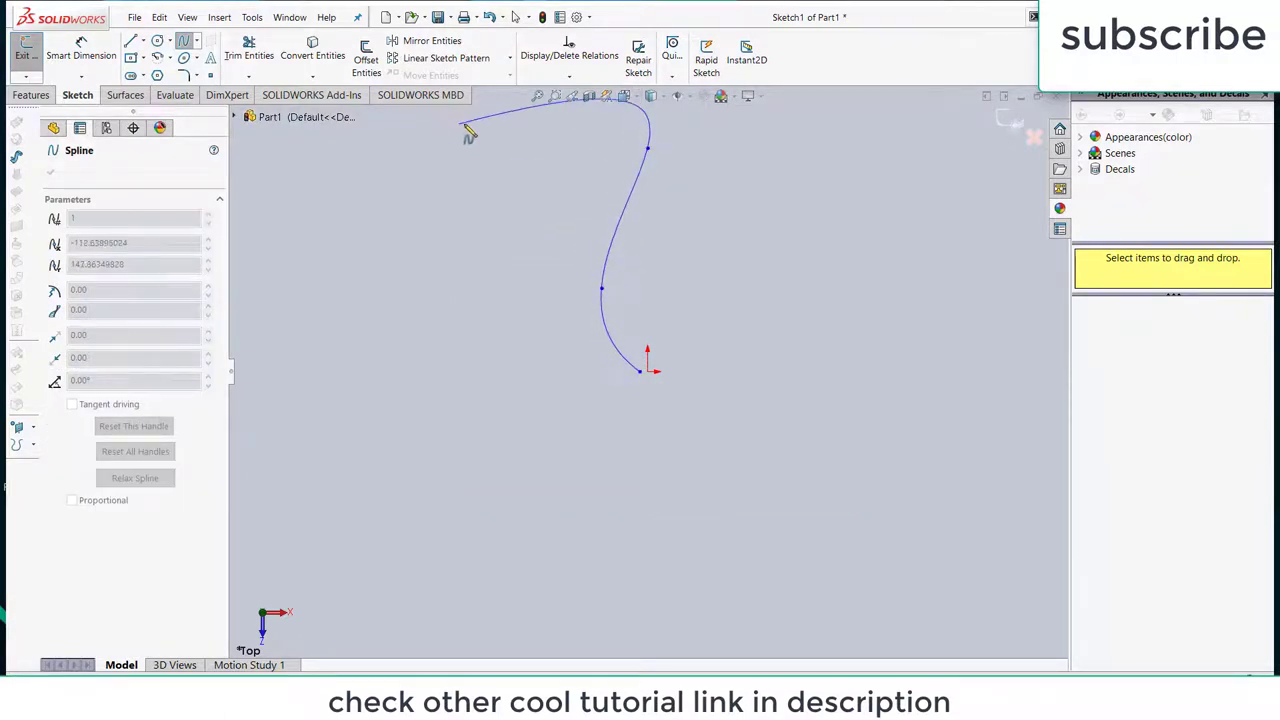
key("Escape")
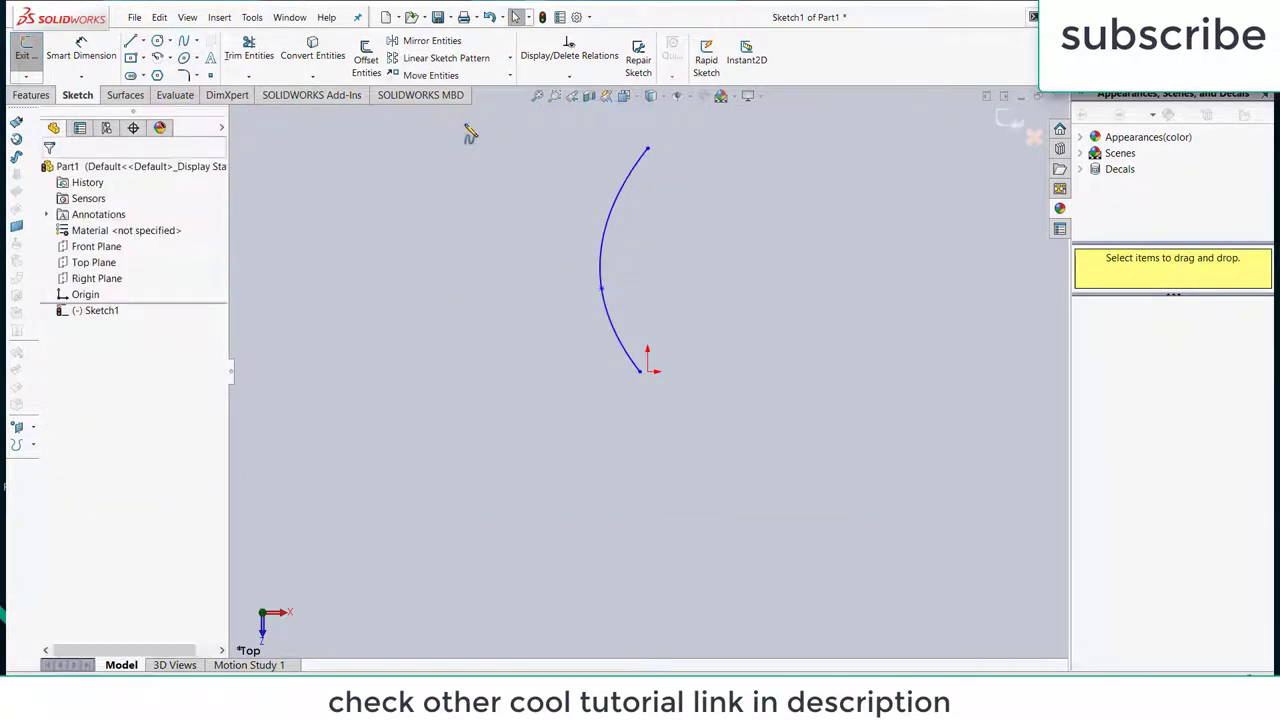
Add a vertical centerline from the spline's top end down to the origin
left_click(143, 41)
left_click(165, 75)
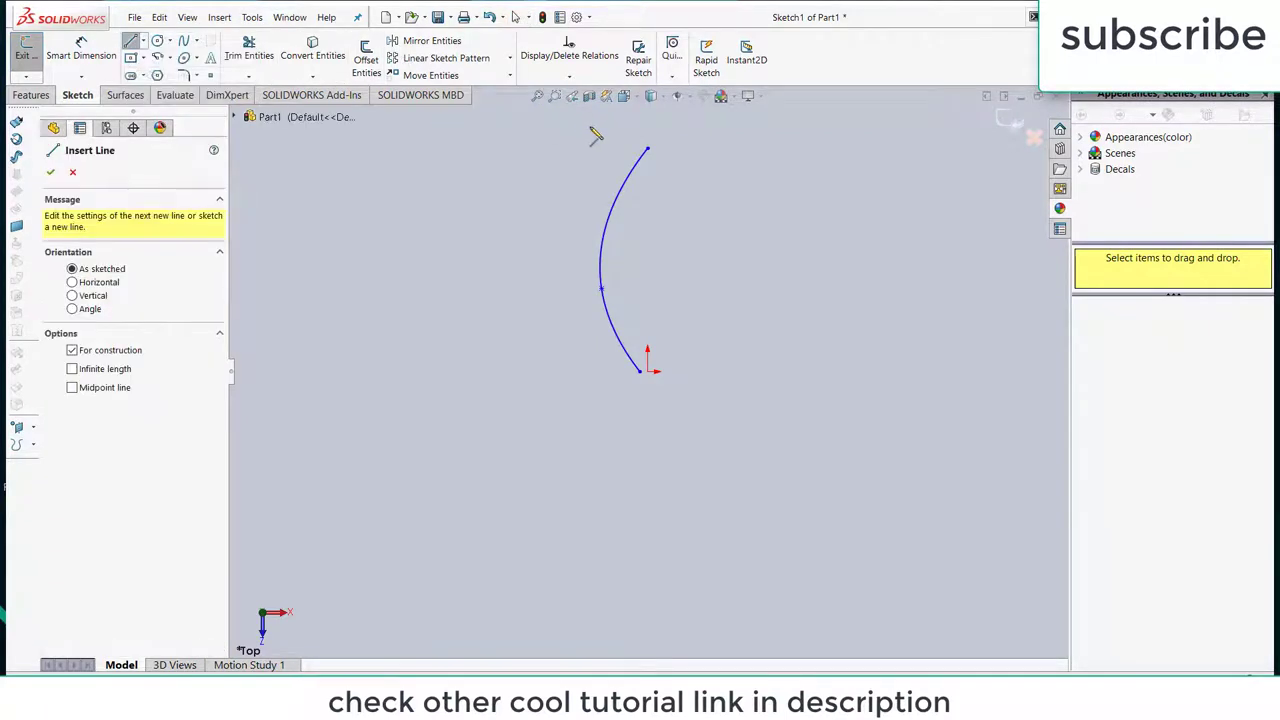
left_click(649, 153)
left_click(647, 369)
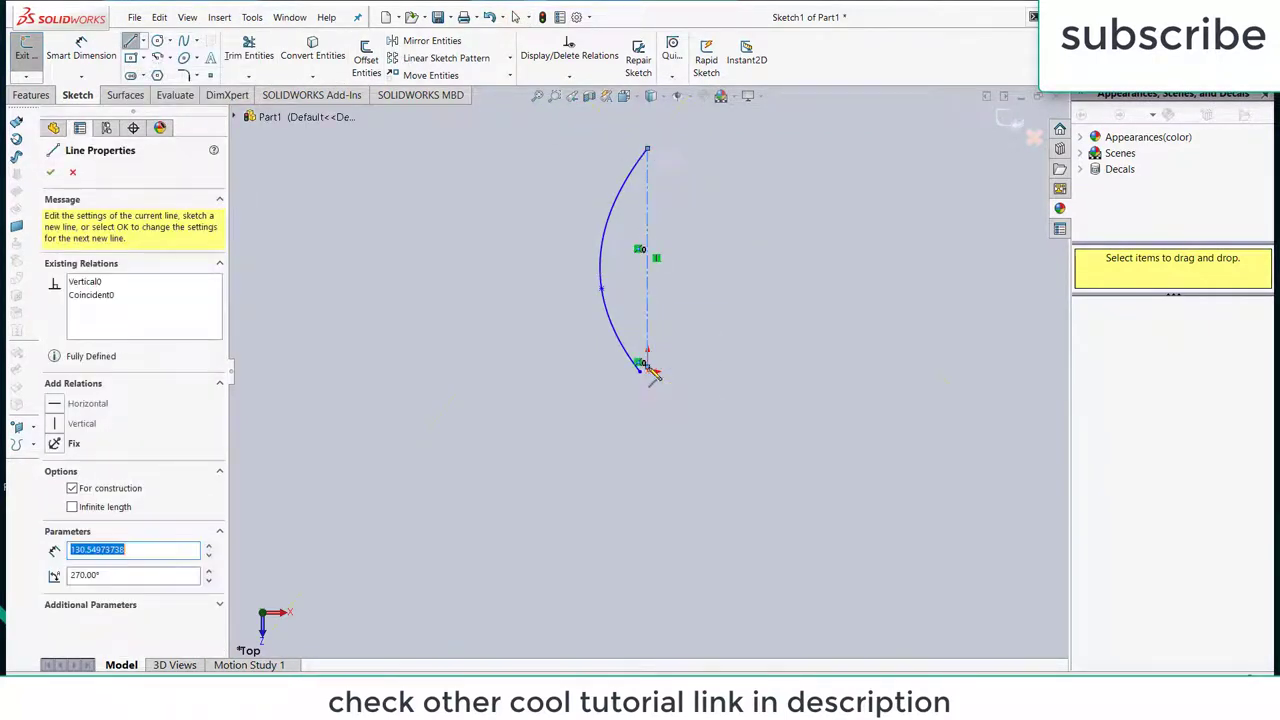
key("Escape")
Snap the spline's top endpoint onto the vertical centerline
left_click(647, 300)
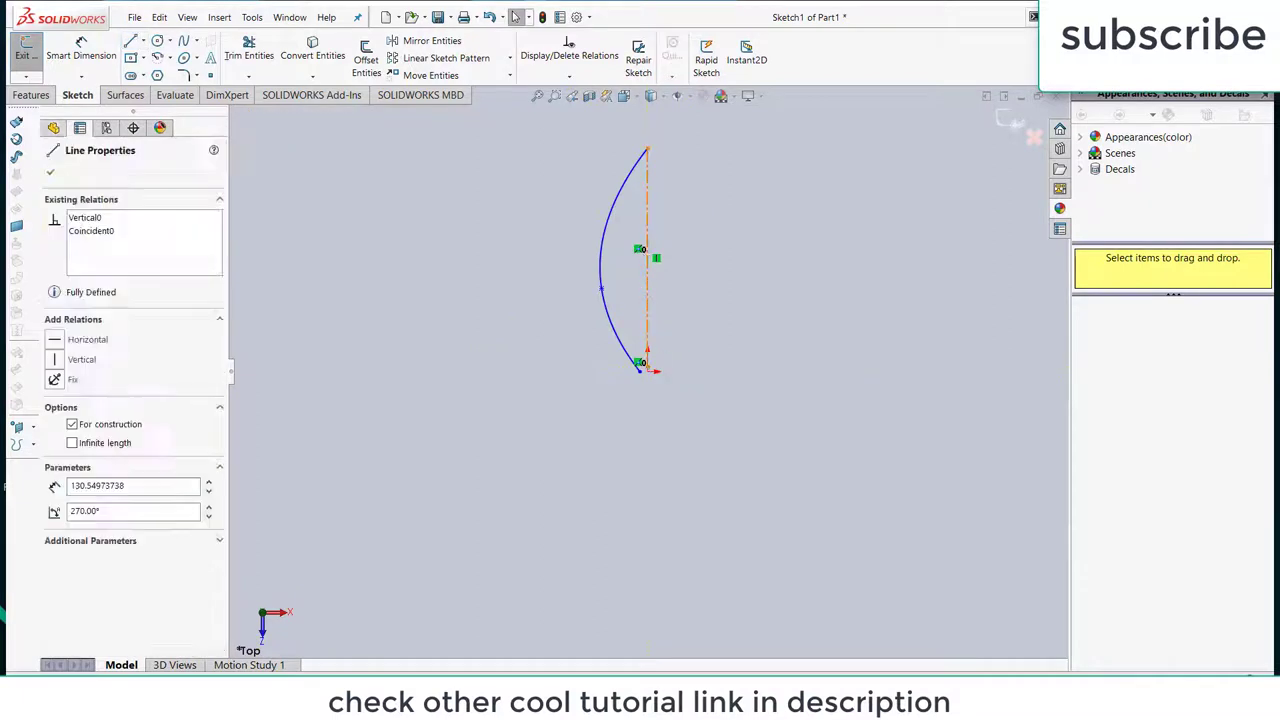
scroll(649, 293, "down", 2)
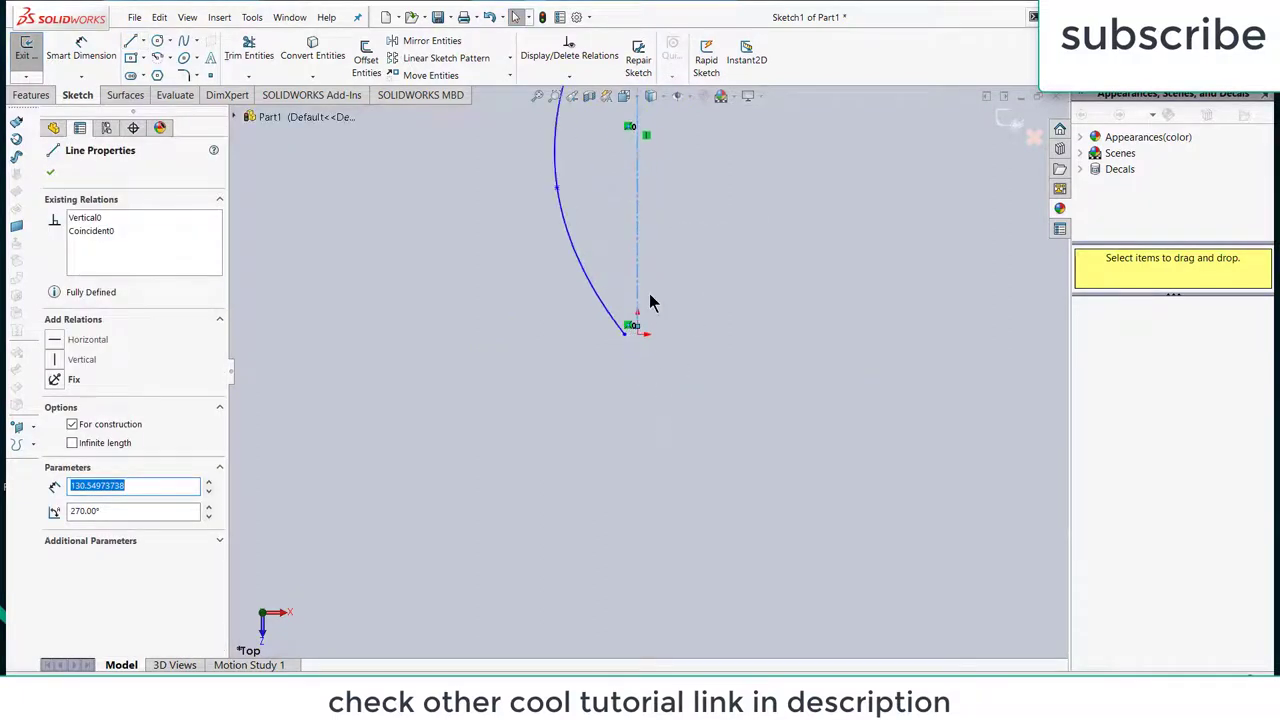
key("Escape")
scroll(614, 390, "down", 1)
left_click(627, 364)
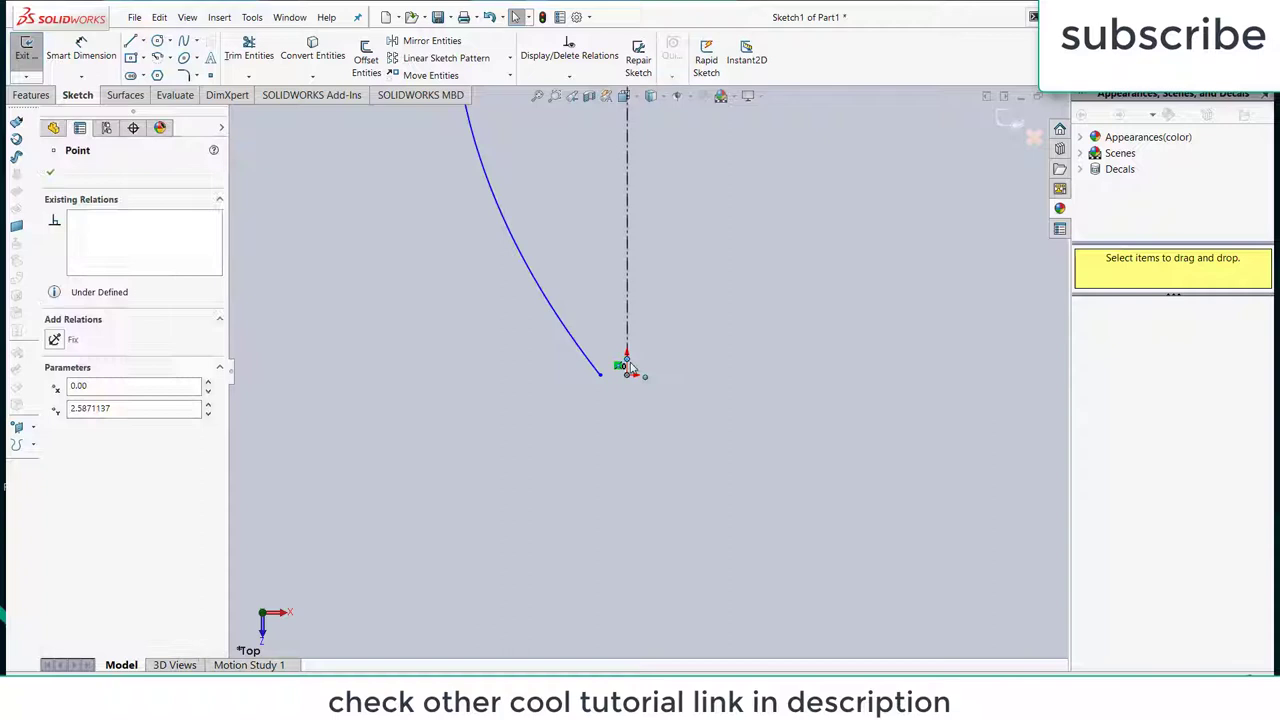
key("Escape")
left_click_drag(640, 175, 641, 190)
left_click(596, 342)
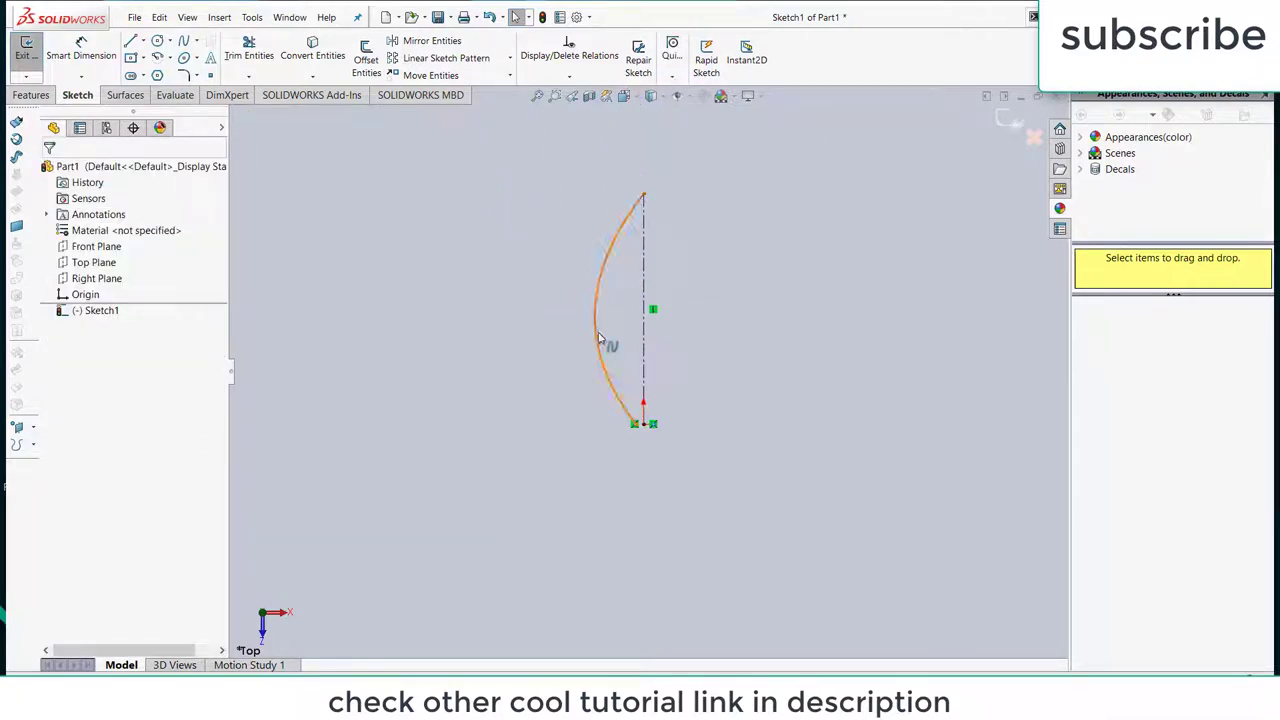
Mirror the spline about the centerline with Mirror Entities
left_click(427, 45)
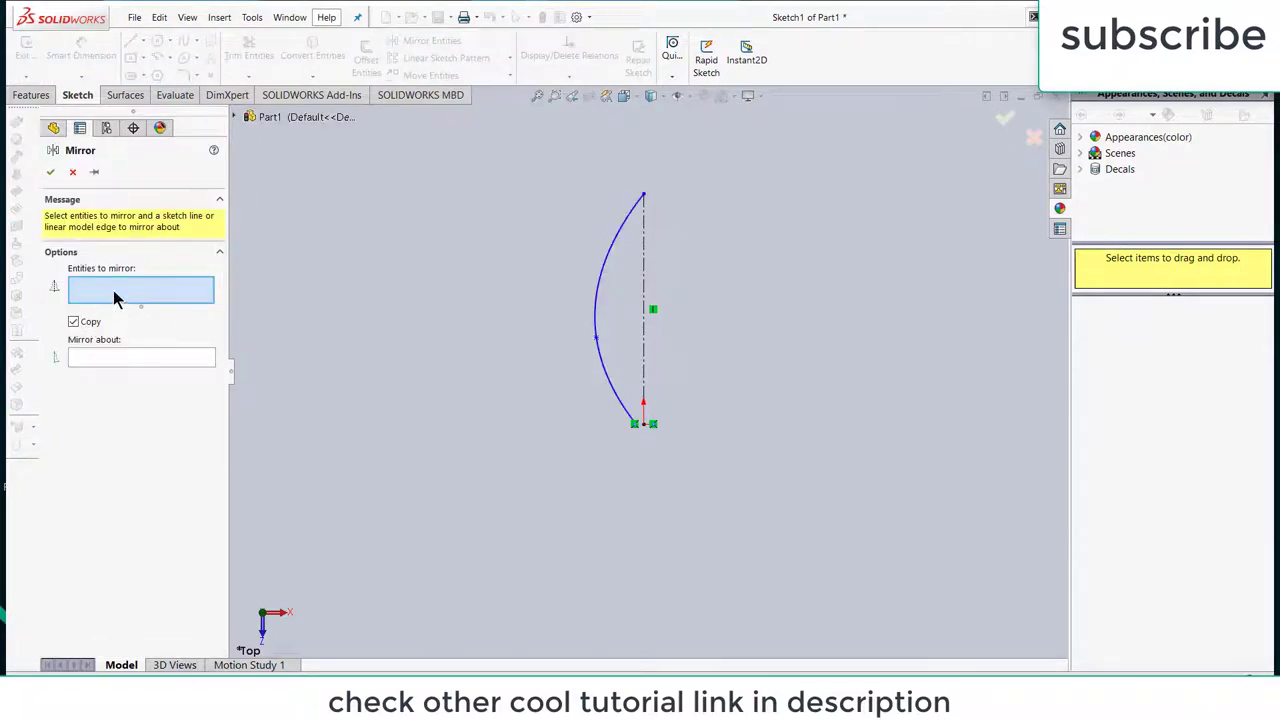
left_click(612, 263)
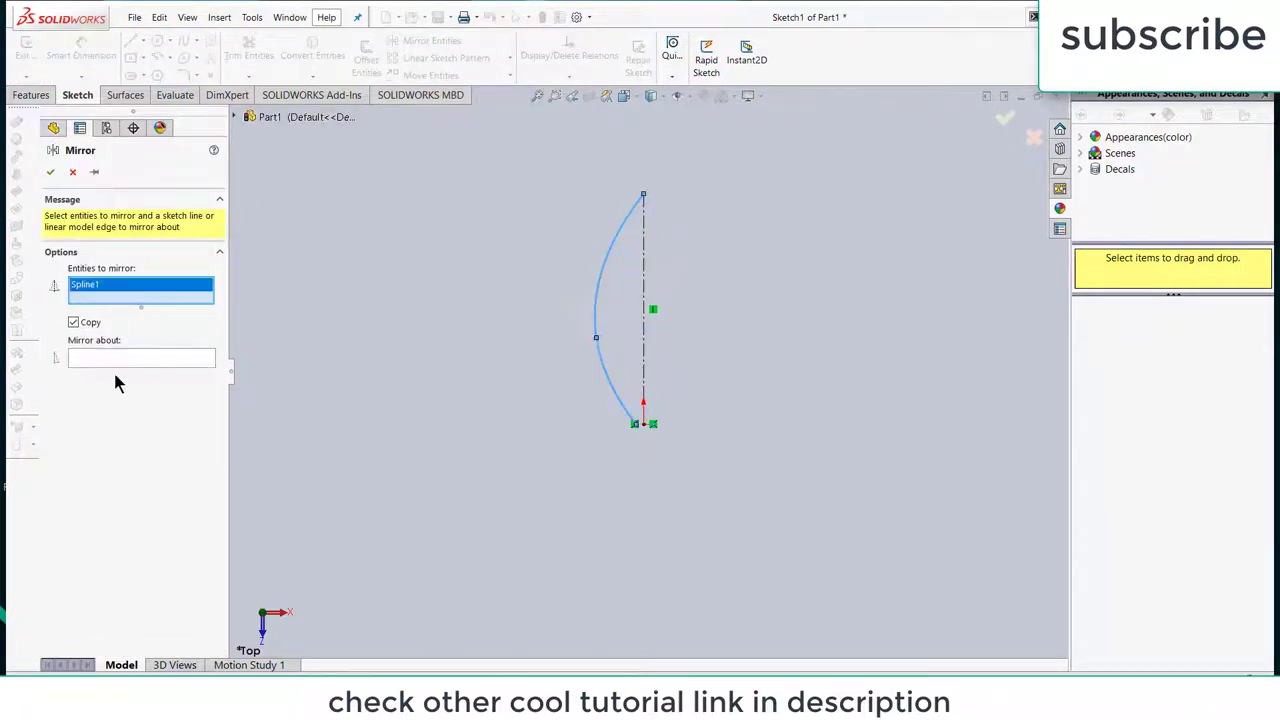
left_click(121, 357)
left_click(645, 255)
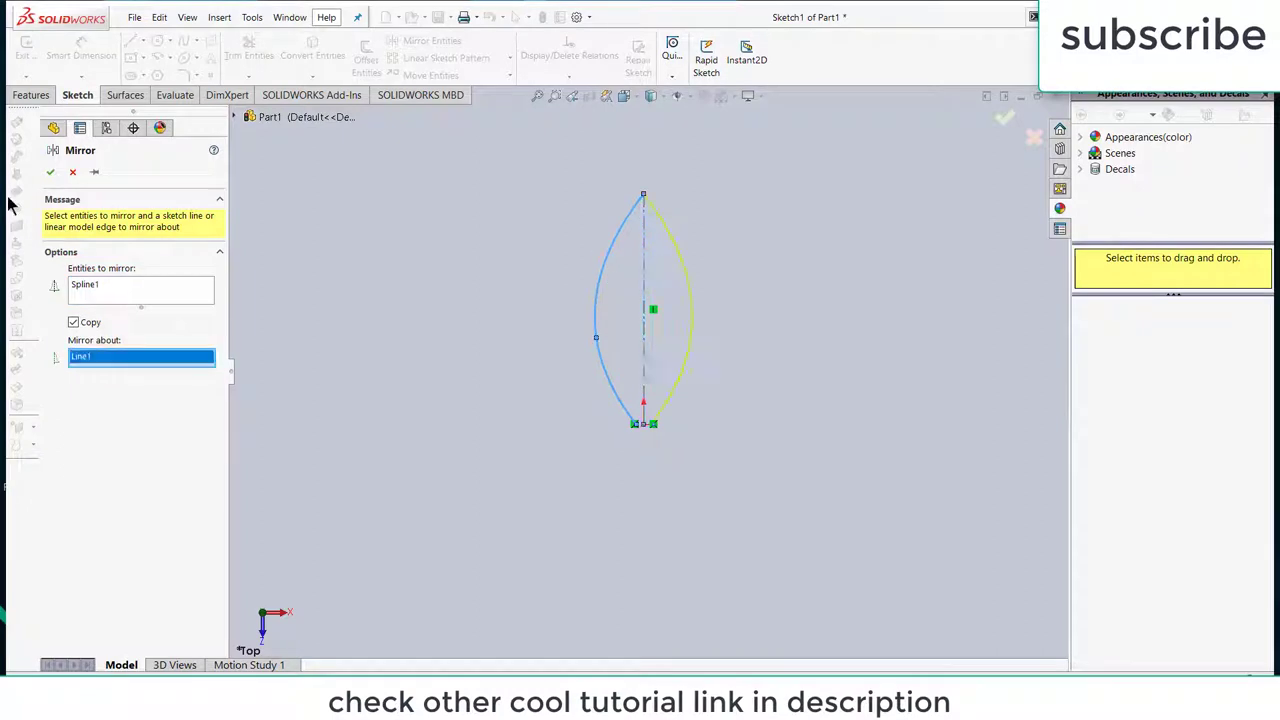
left_click(50, 172)
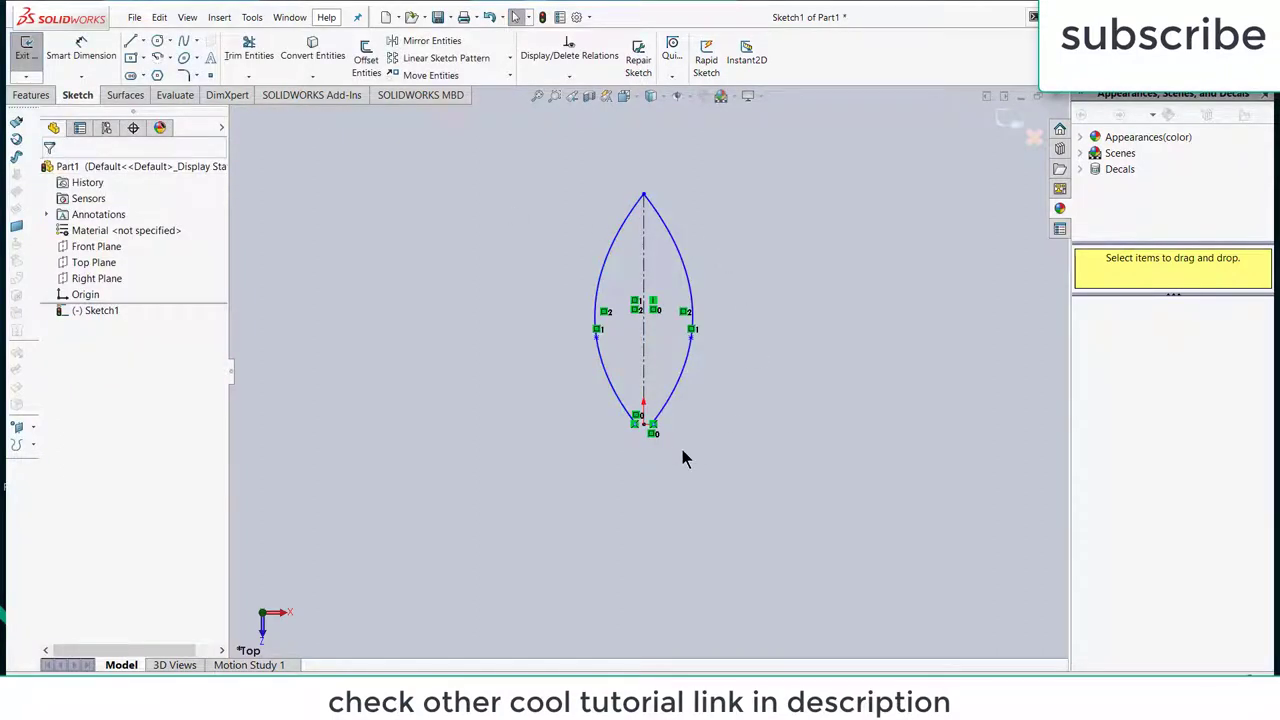
scroll(680, 444, "down", 3)
scroll(563, 334, "up", 3)
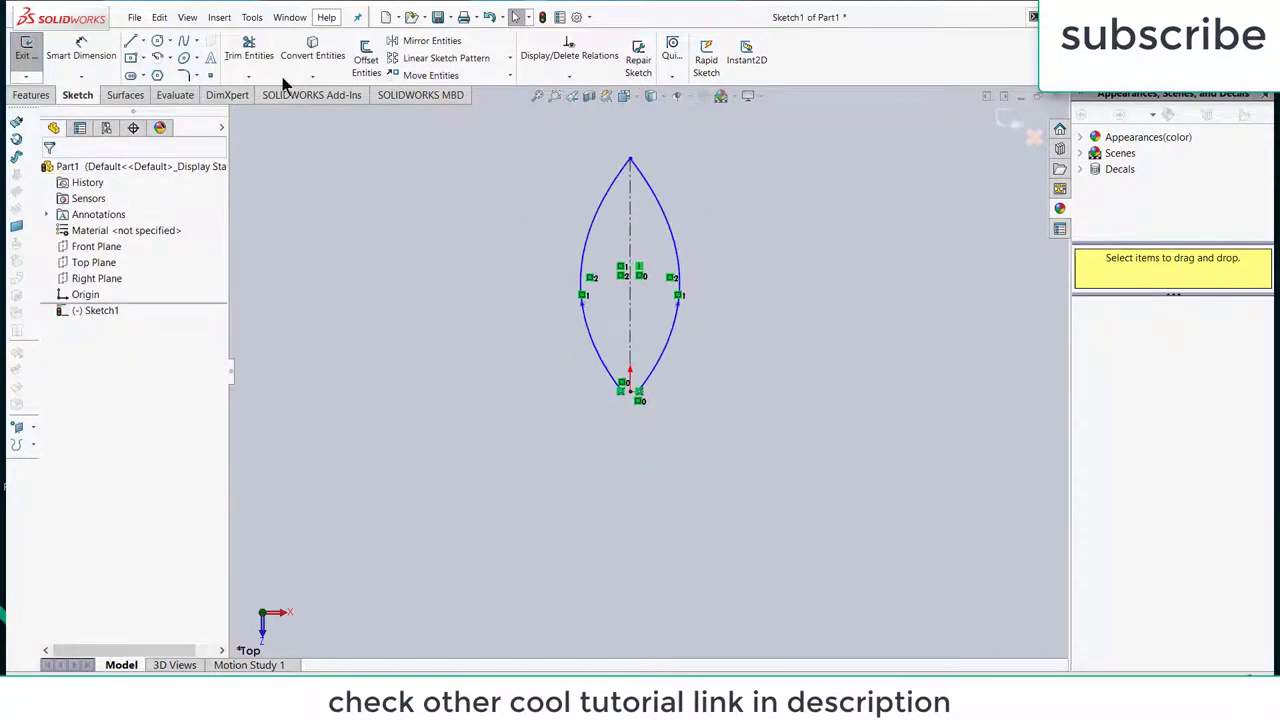
Close the petal base with a horizontal line between the two bottom endpoints
left_click(131, 41)
scroll(700, 420, "down", 3)
scroll(486, 357, "down", 2)
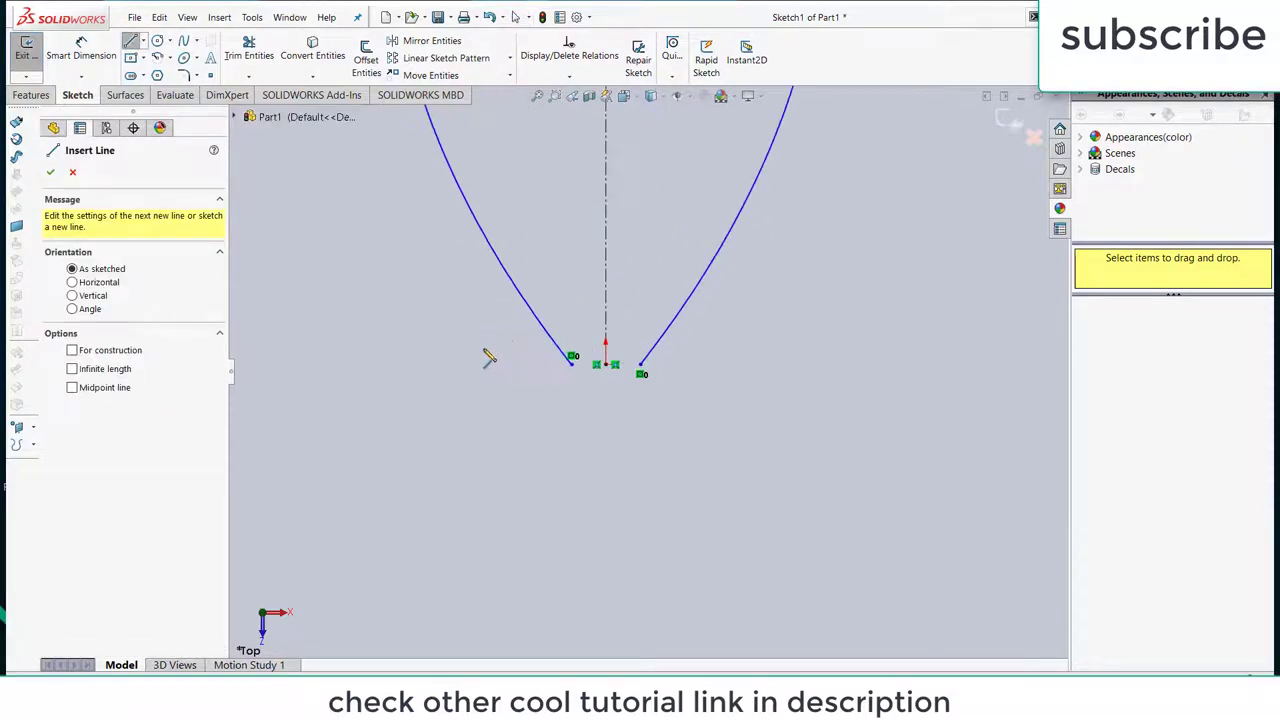
left_click(572, 358)
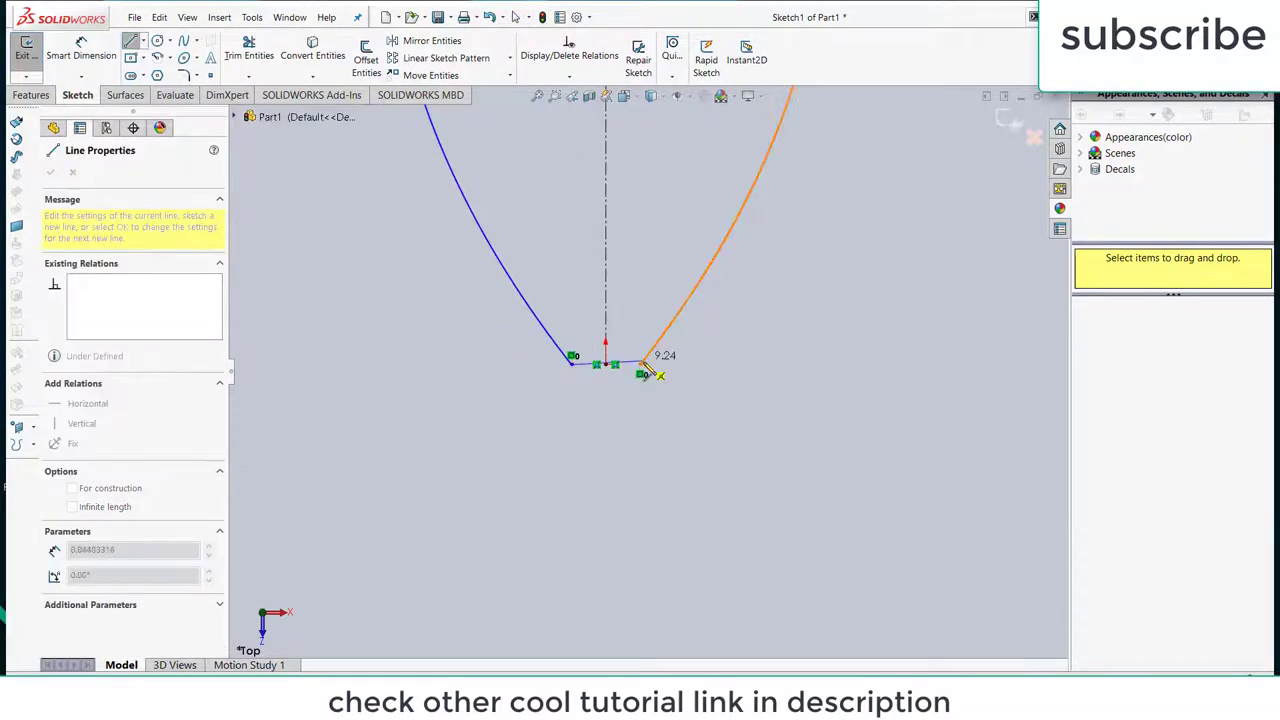
left_click(641, 360)
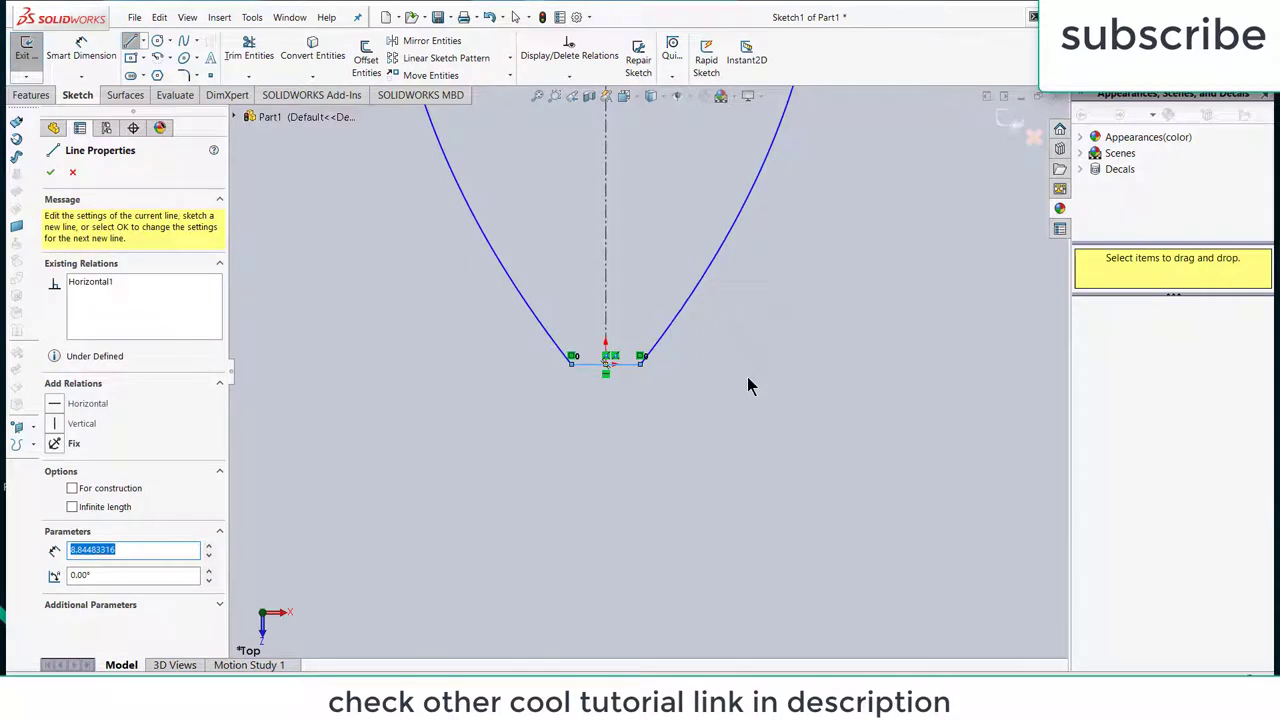
left_click(52, 178)
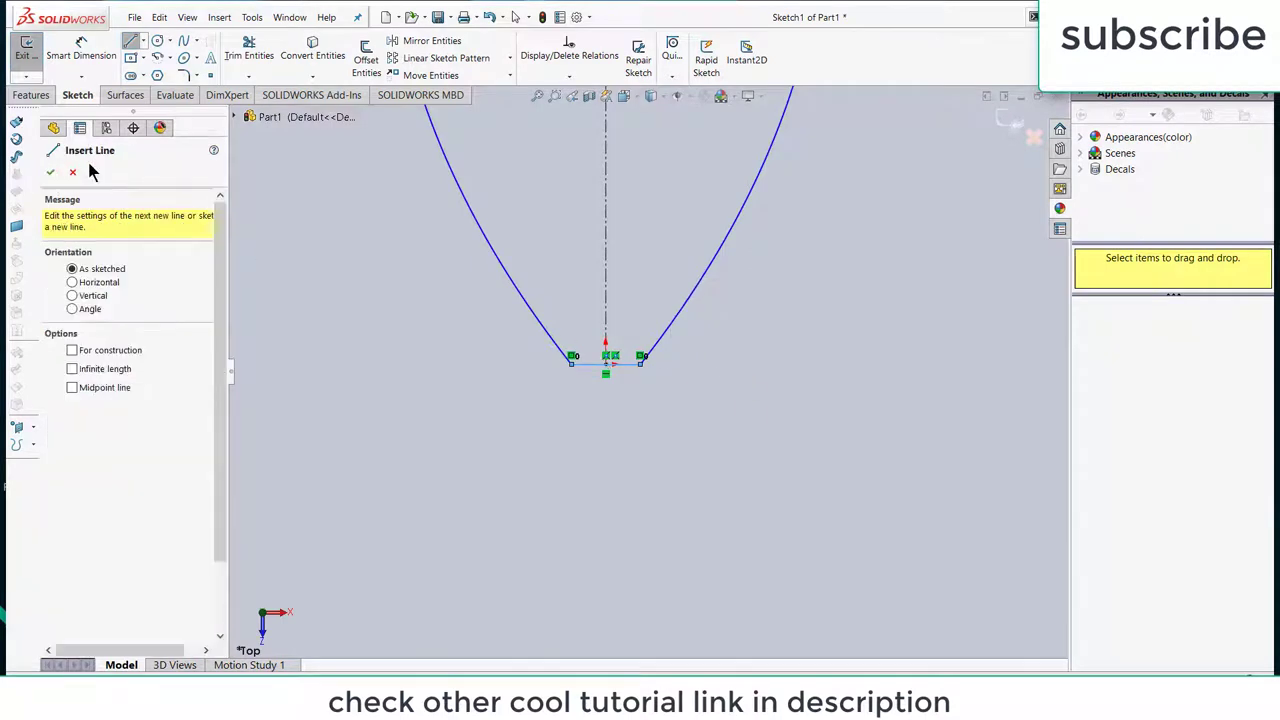
left_click(51, 174)
scroll(712, 355, "up", 1)
scroll(712, 355, "up", 4)
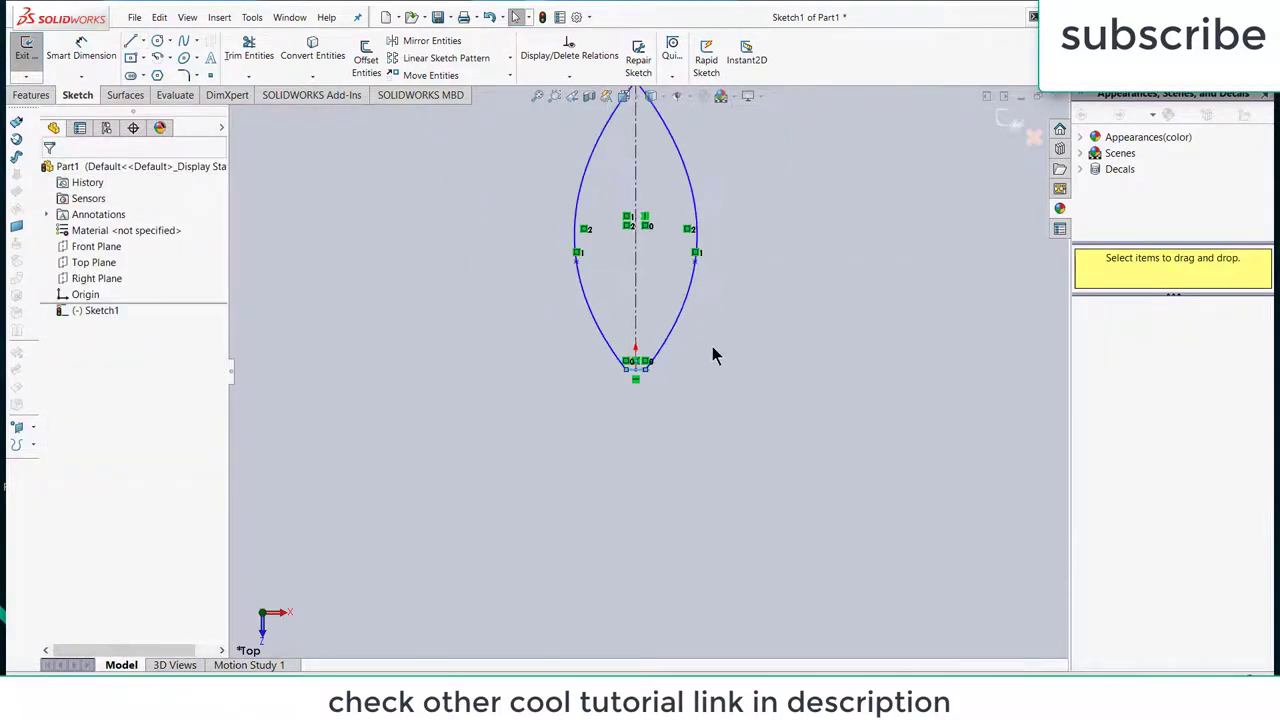
Exit the sketch and patch the closed petal outline with a Filled Surface
left_click(121, 95)
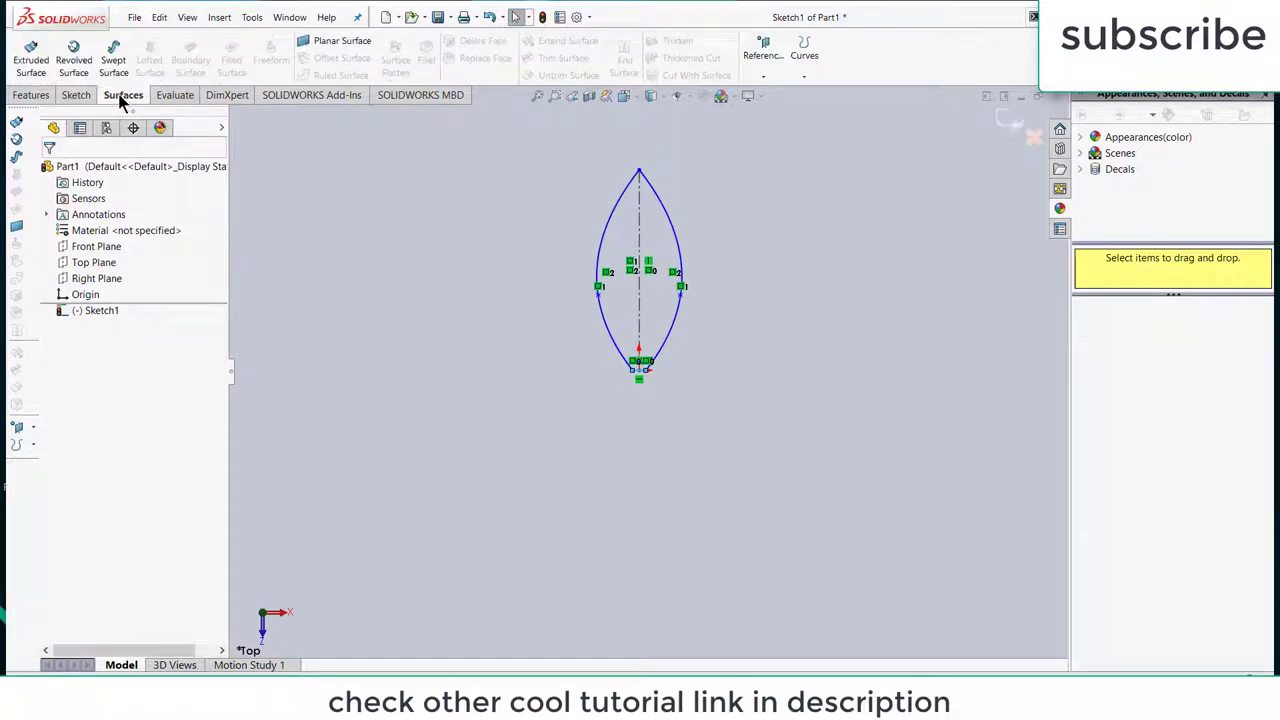
left_click(78, 95)
right_click(82, 95)
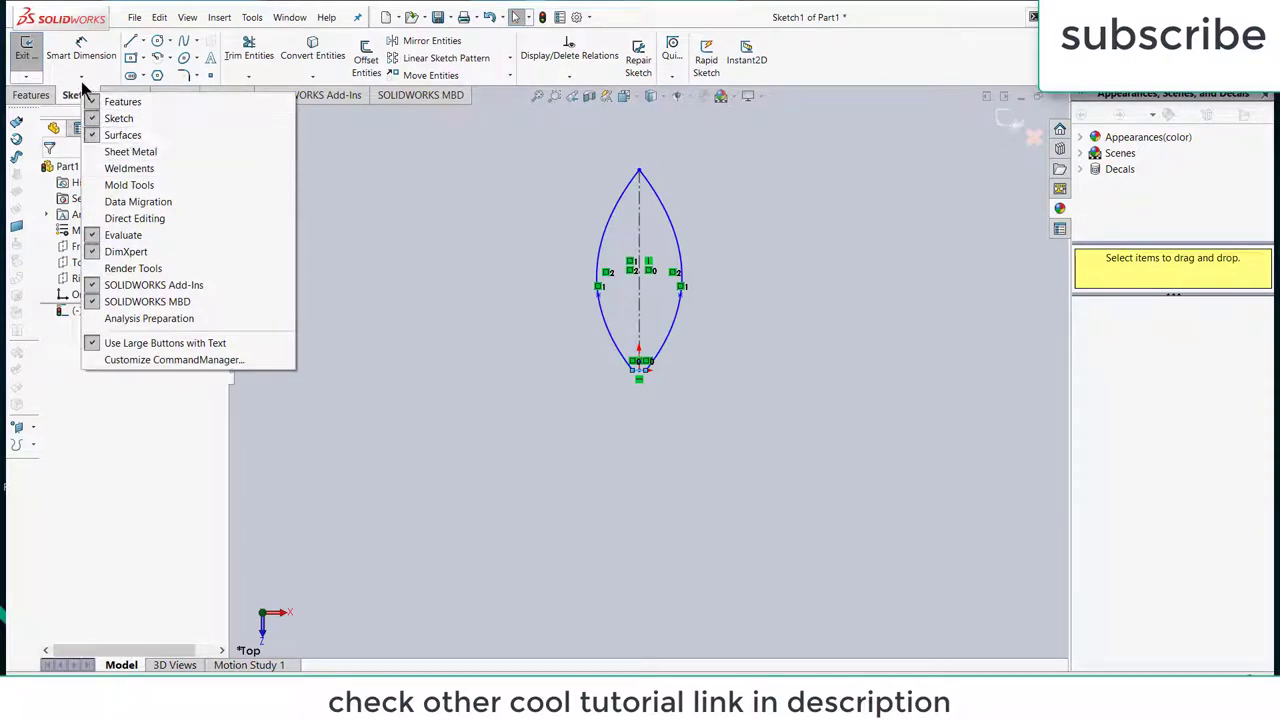
left_click(118, 95)
left_click(122, 95)
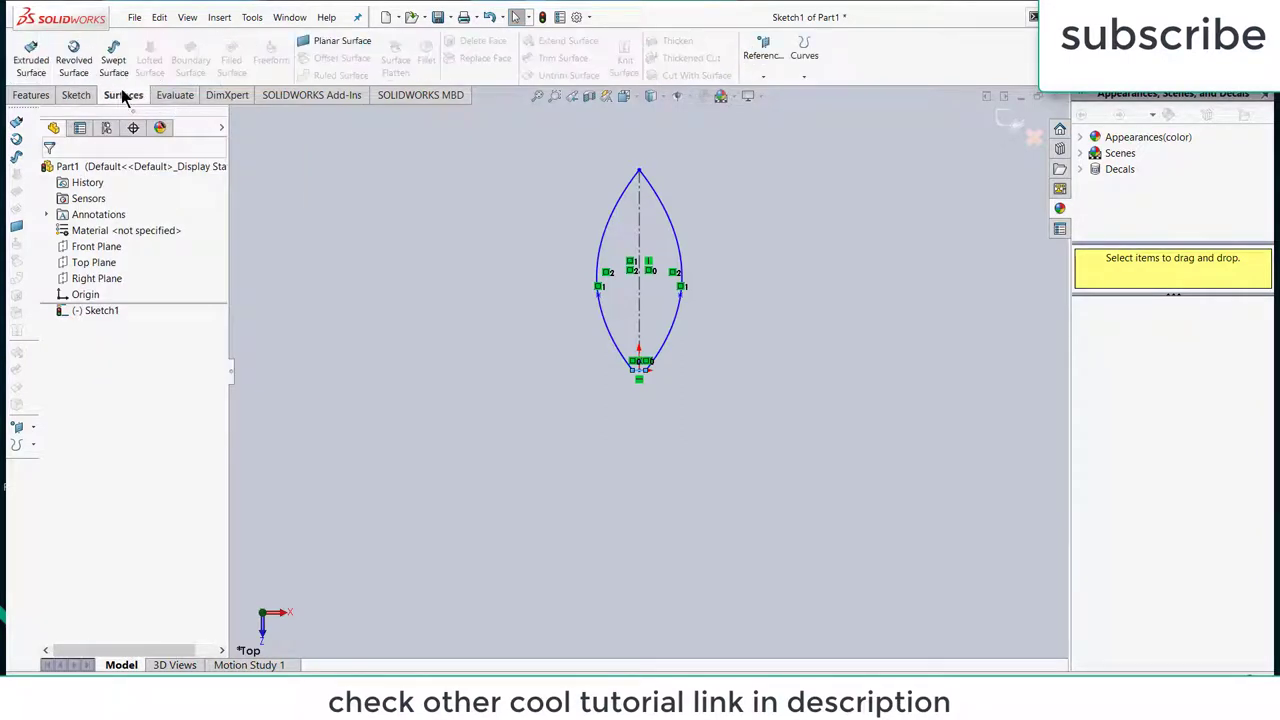
left_click(1003, 119)
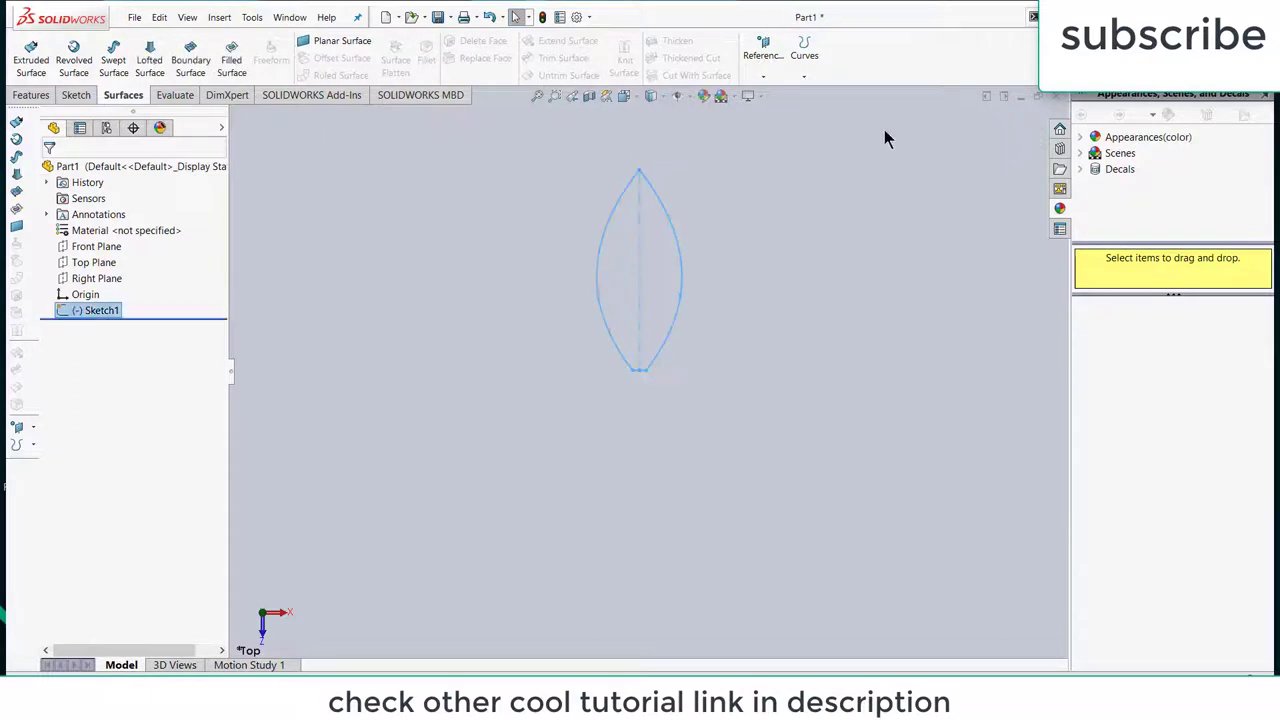
left_click(236, 62)
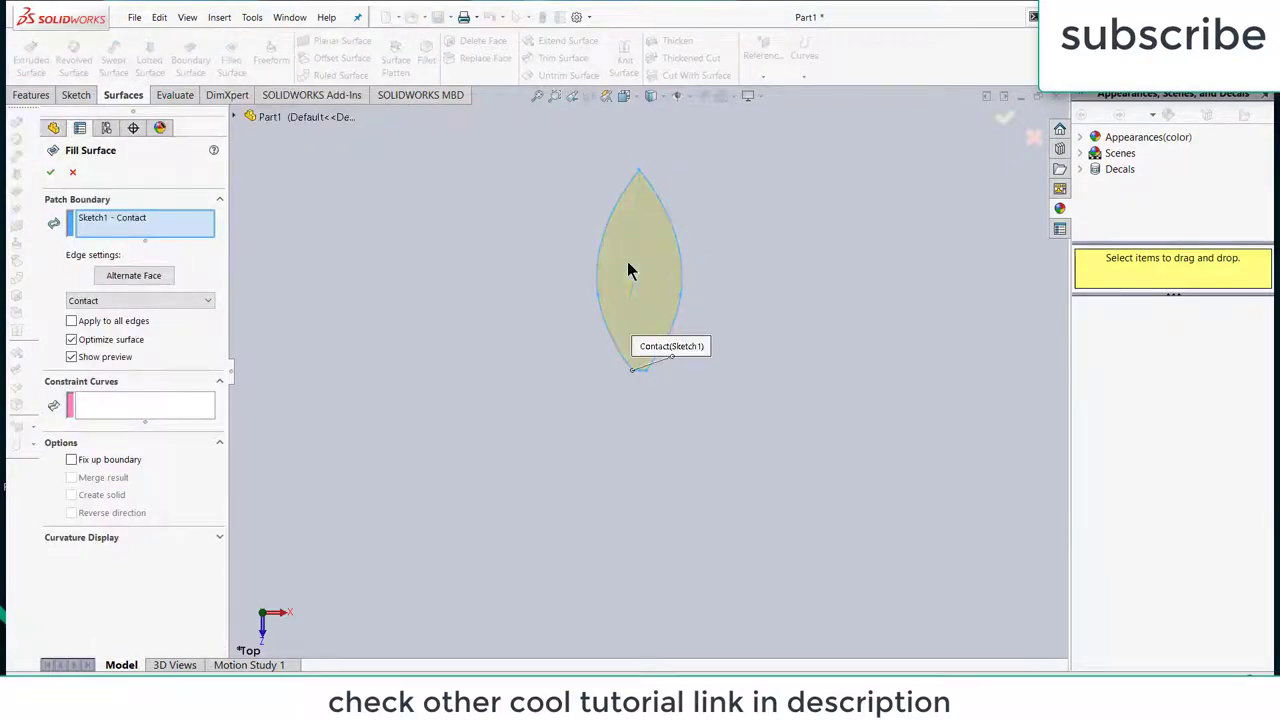
left_click(52, 172)
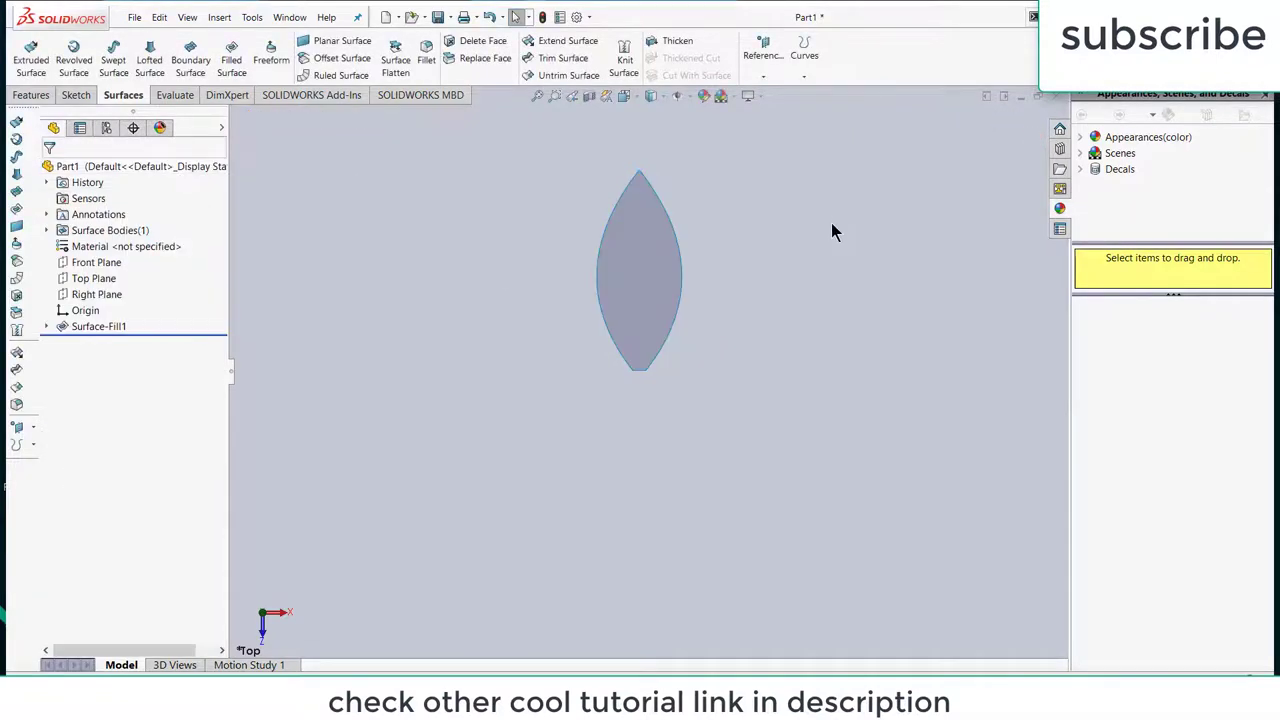
scroll(831, 222, "down", 1)
Start Freeform on the petal surface with two crosswise and one lengthwise control curve
left_click(586, 250)
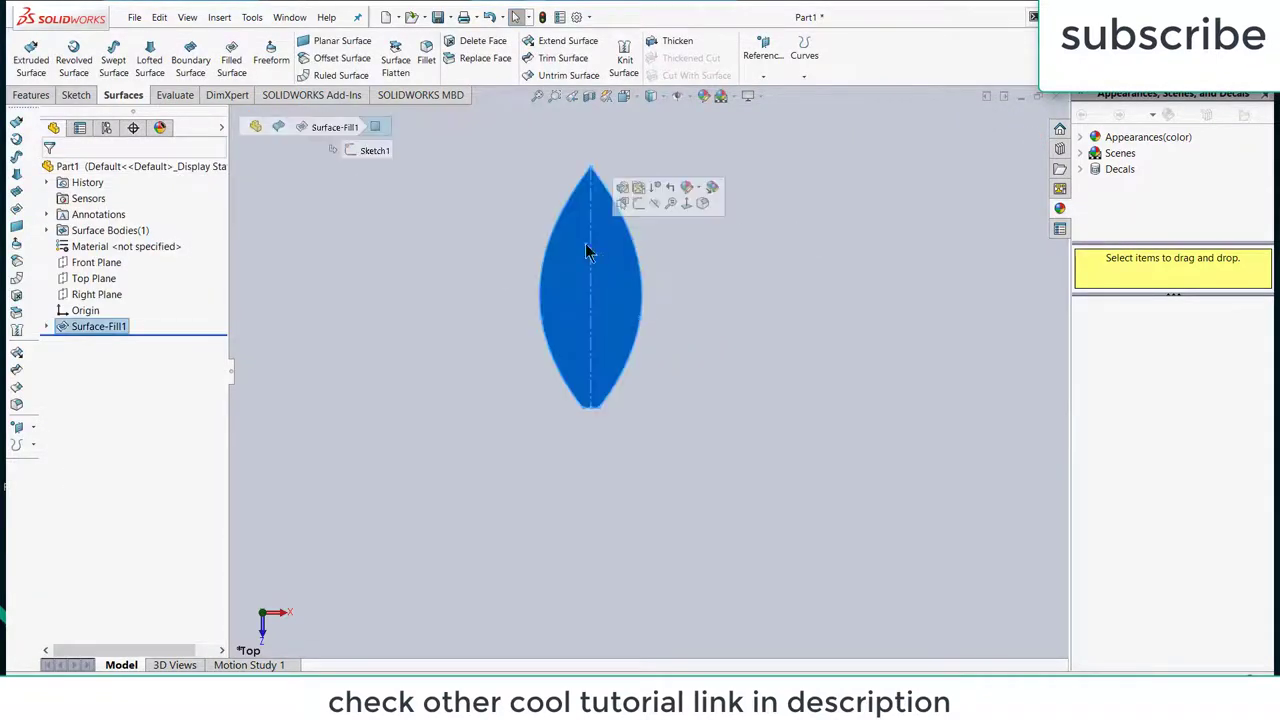
left_click(270, 50)
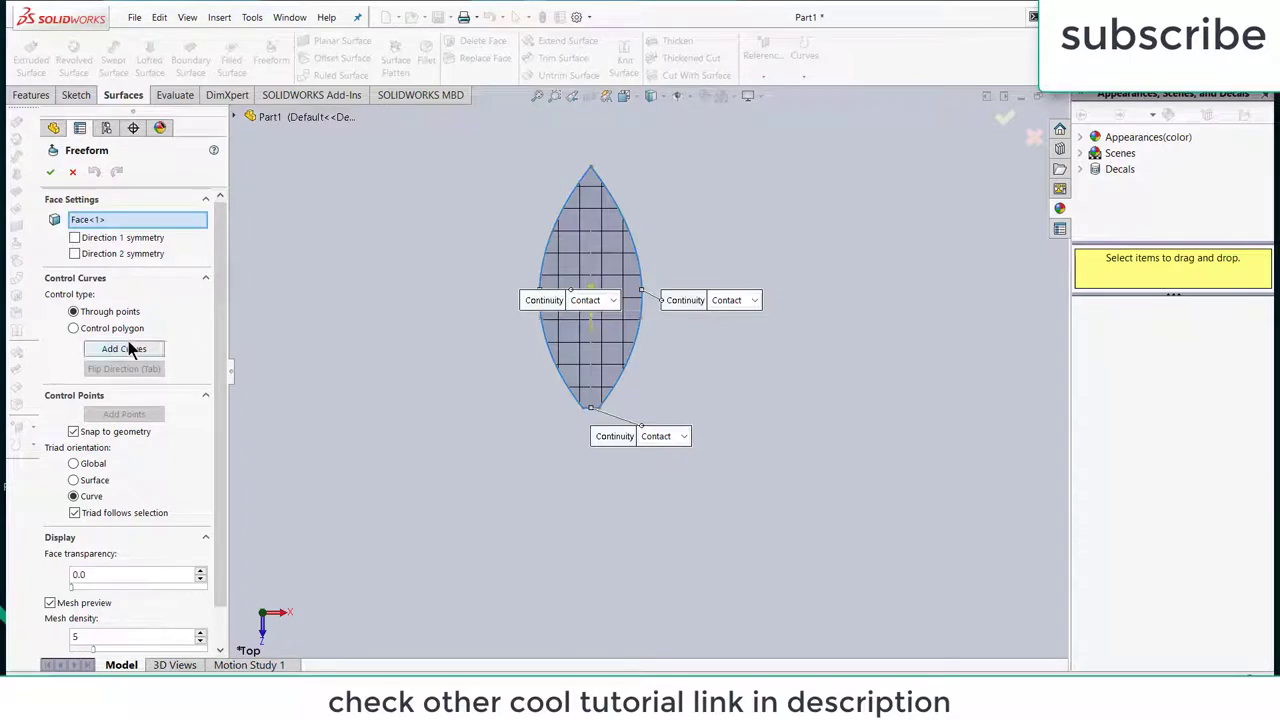
left_click(128, 348)
scroll(573, 219, "down", 1)
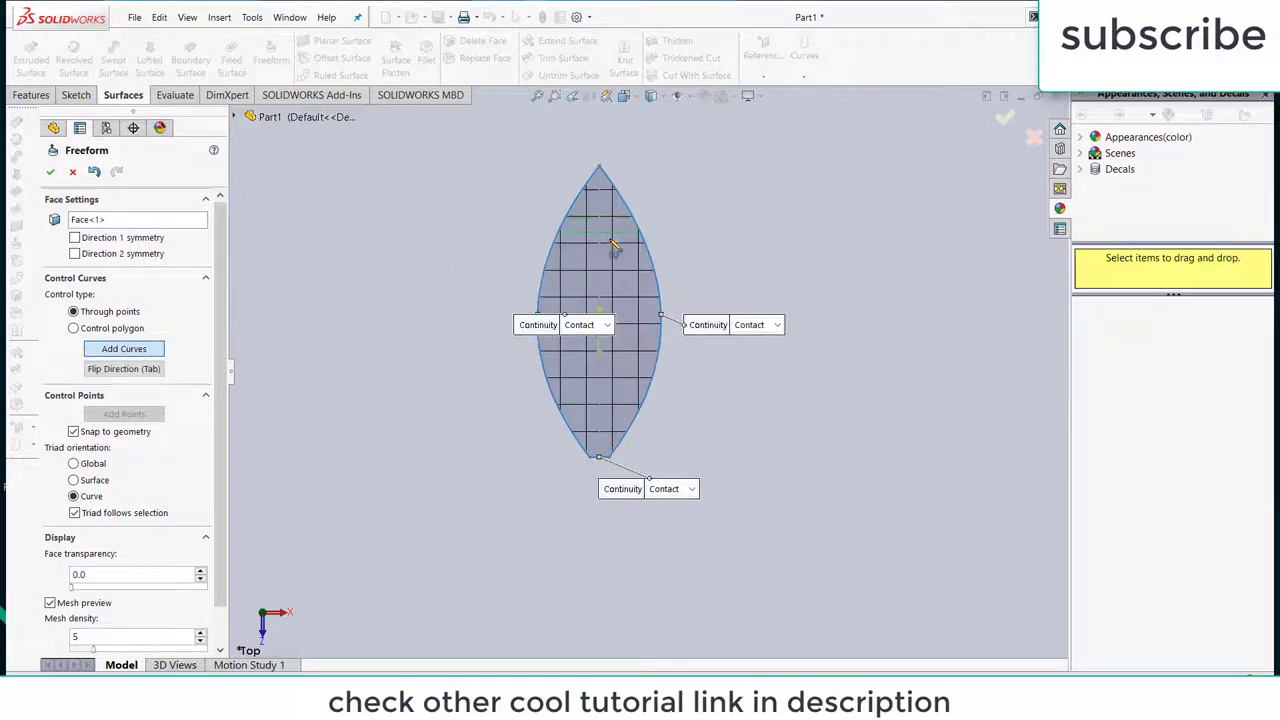
left_click(594, 248)
left_click(600, 224)
left_click(115, 371)
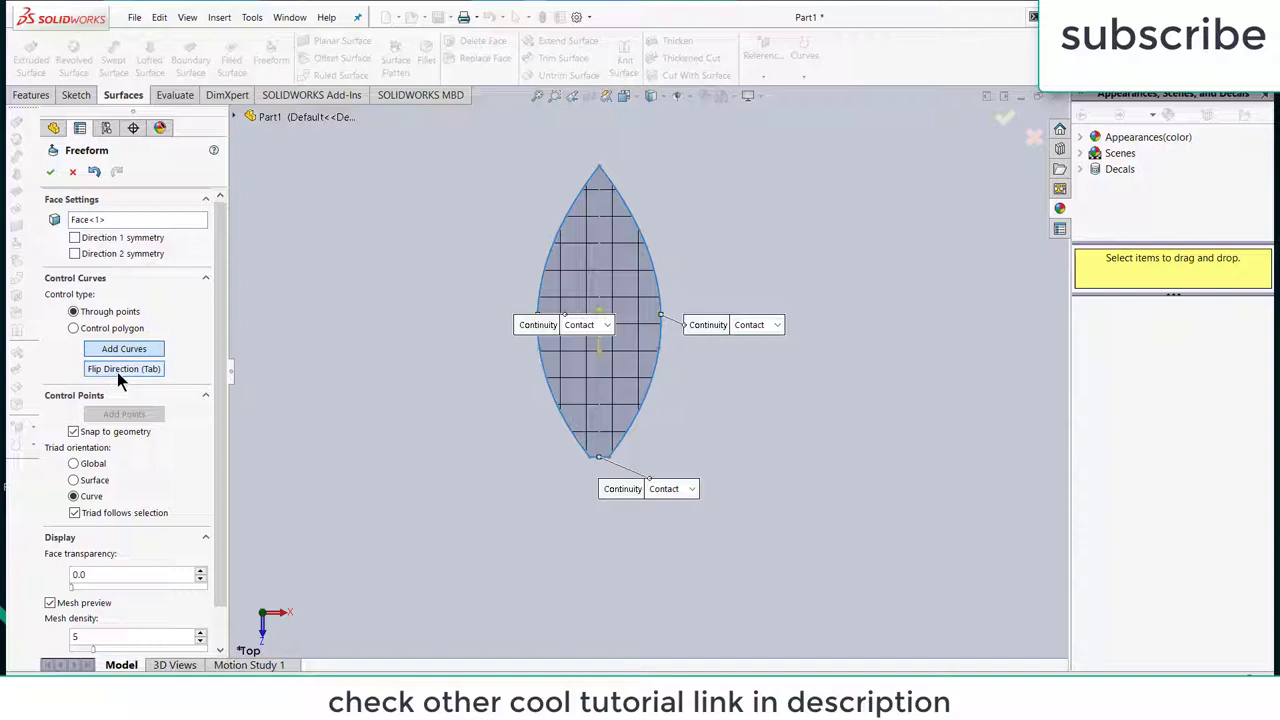
left_click(601, 253)
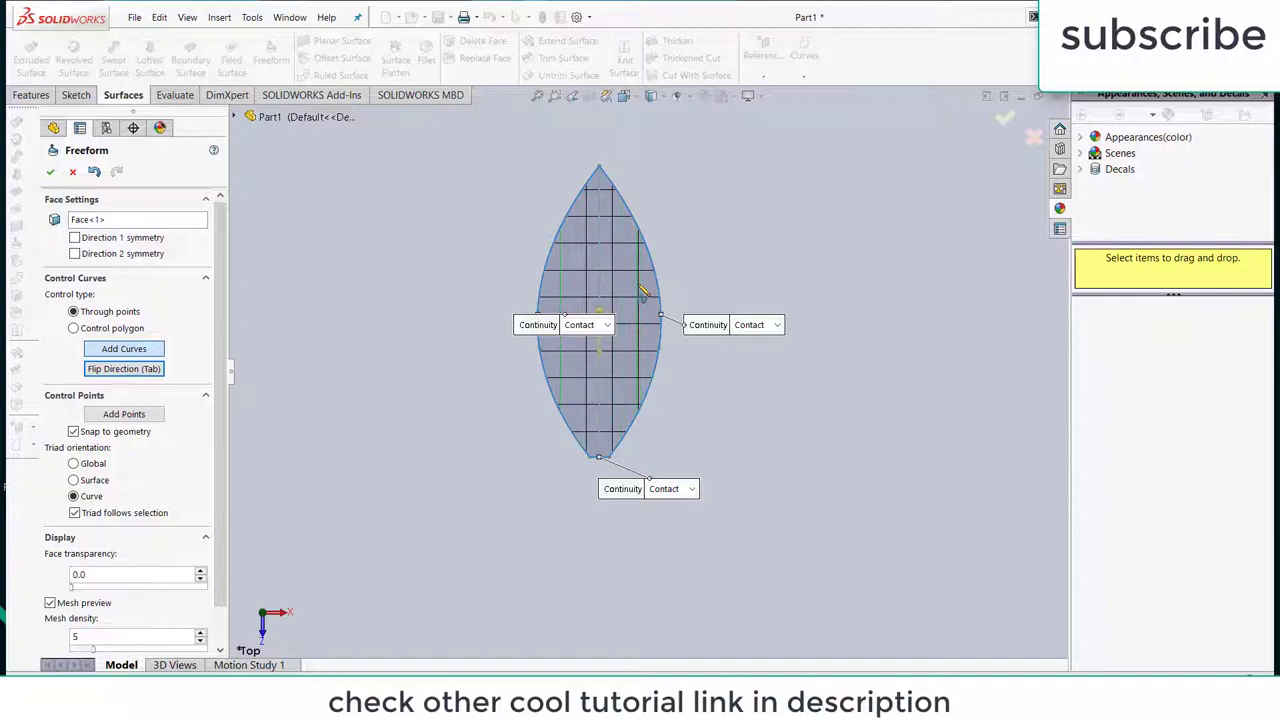
left_click(134, 349)
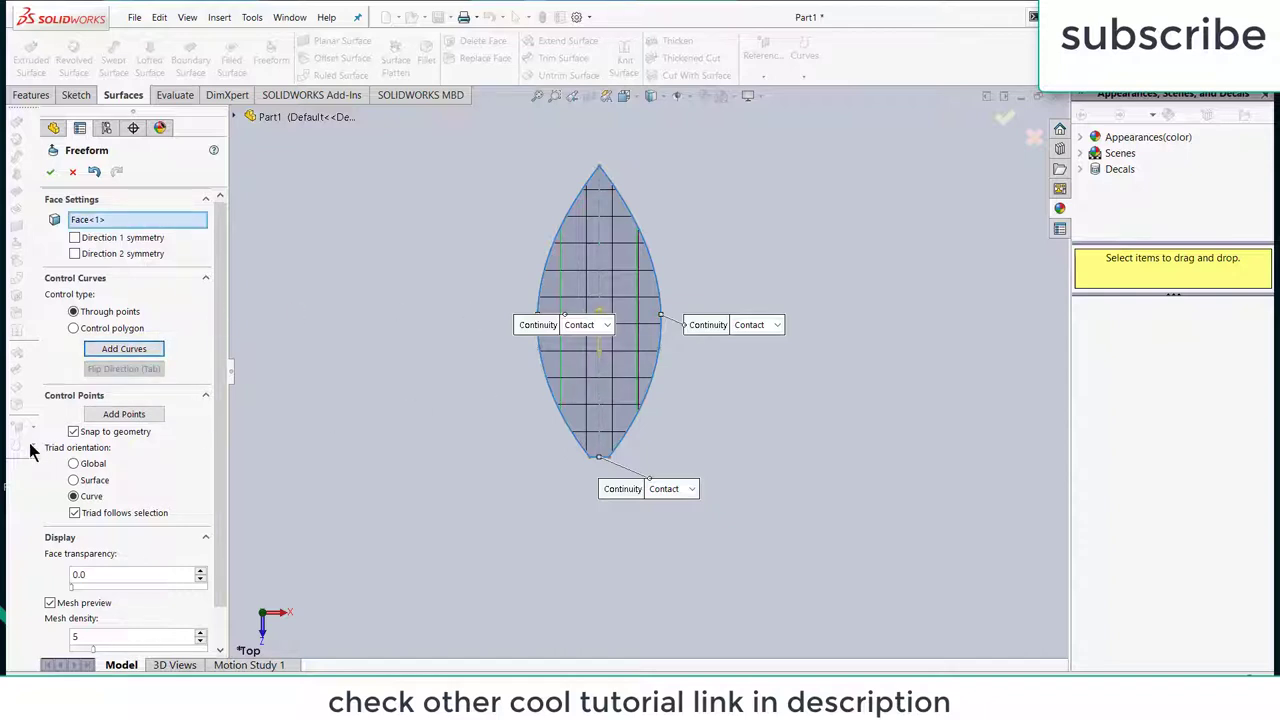
Add three control points along the centre lengthwise curve
left_click(133, 415)
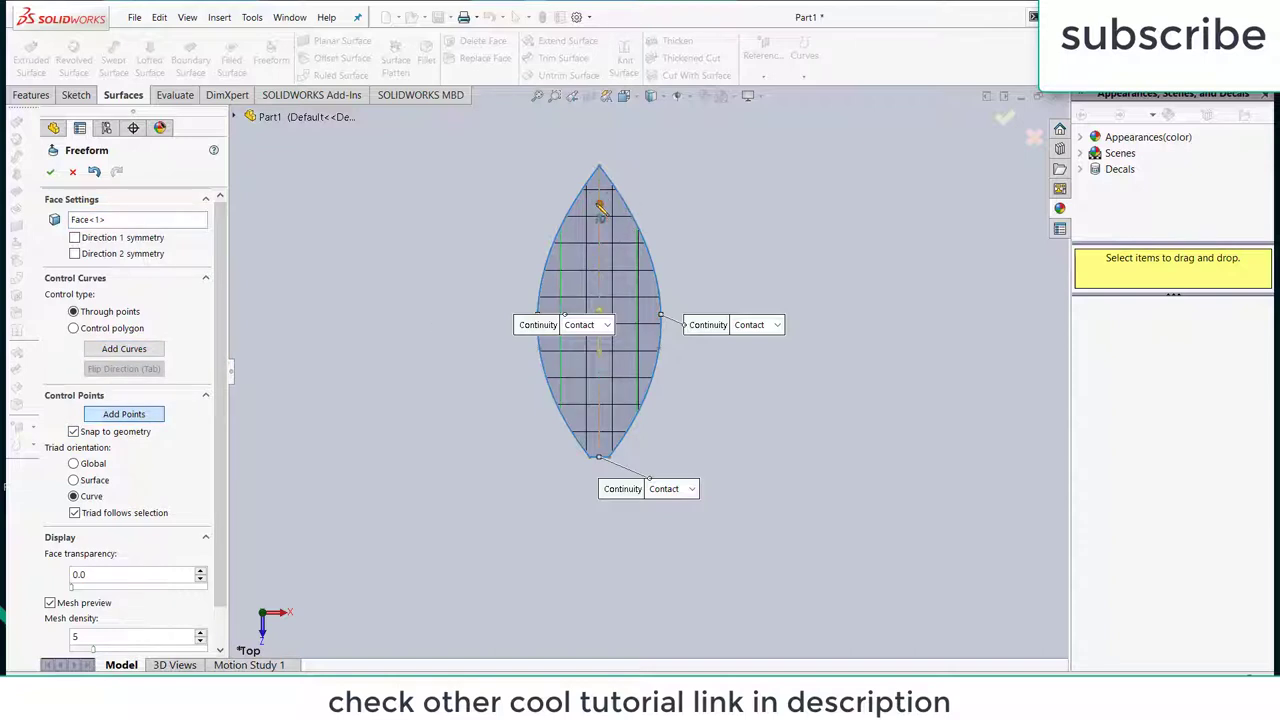
left_click(599, 201)
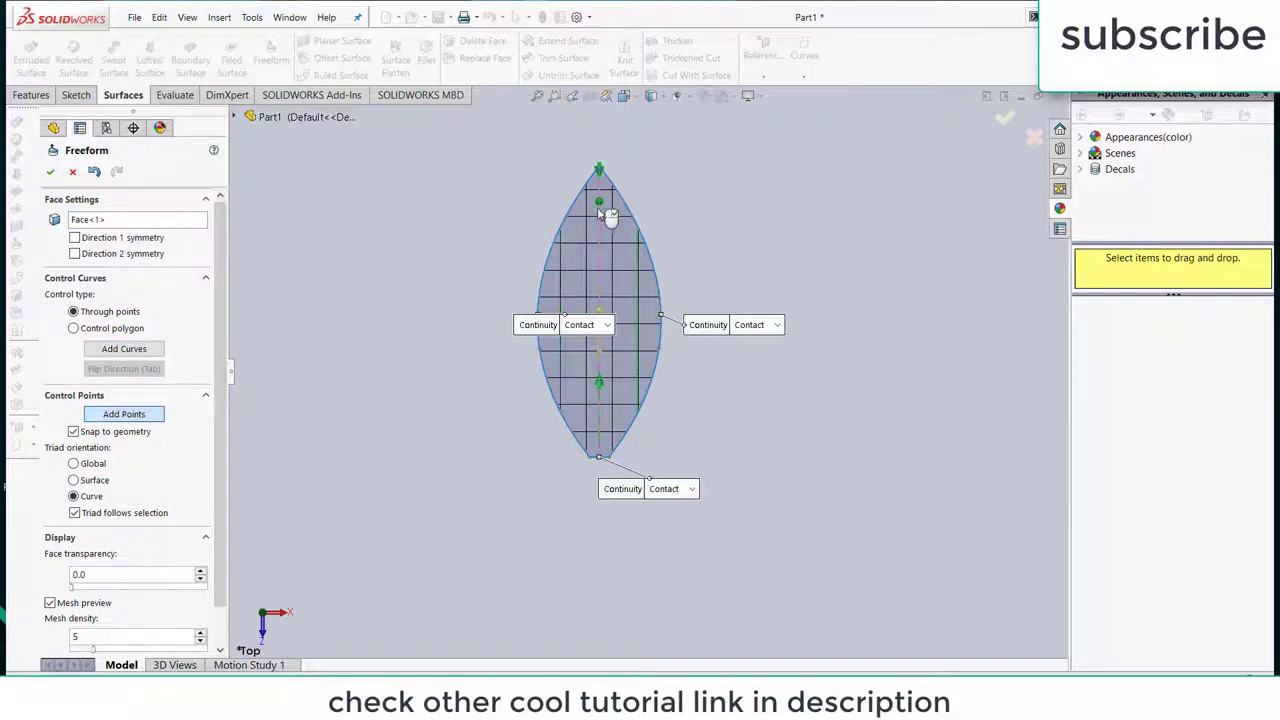
left_click(599, 308)
left_click(599, 418)
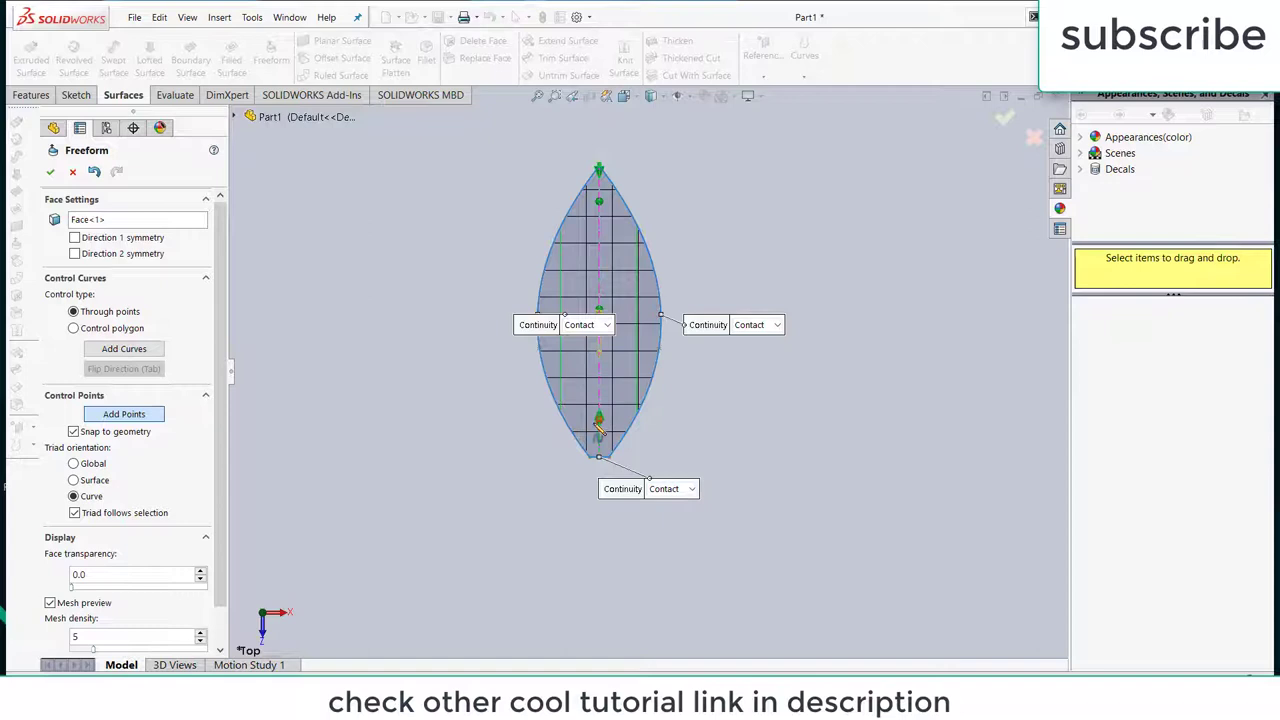
left_click(120, 412)
Drag the upper, middle and lower control points outward to bulge and curve the petal
middle_click_drag(588, 462, 634, 171)
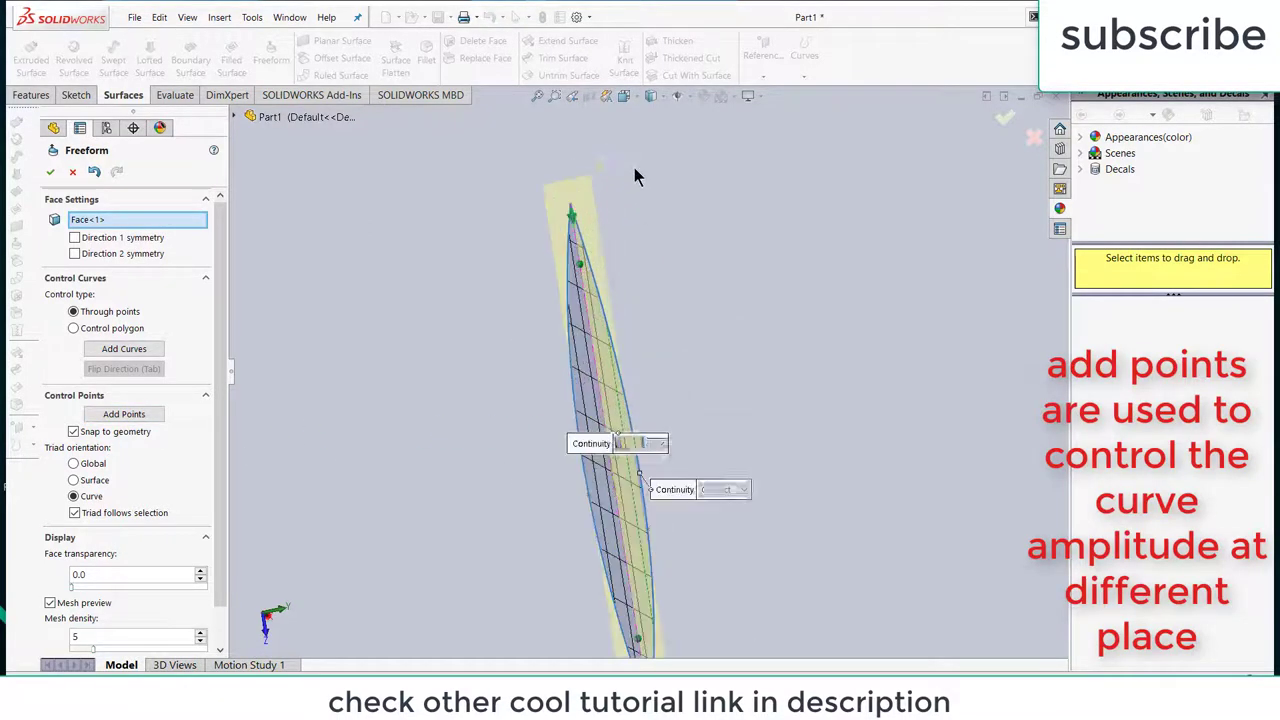
left_click(585, 266)
left_click_drag(643, 251, 668, 254)
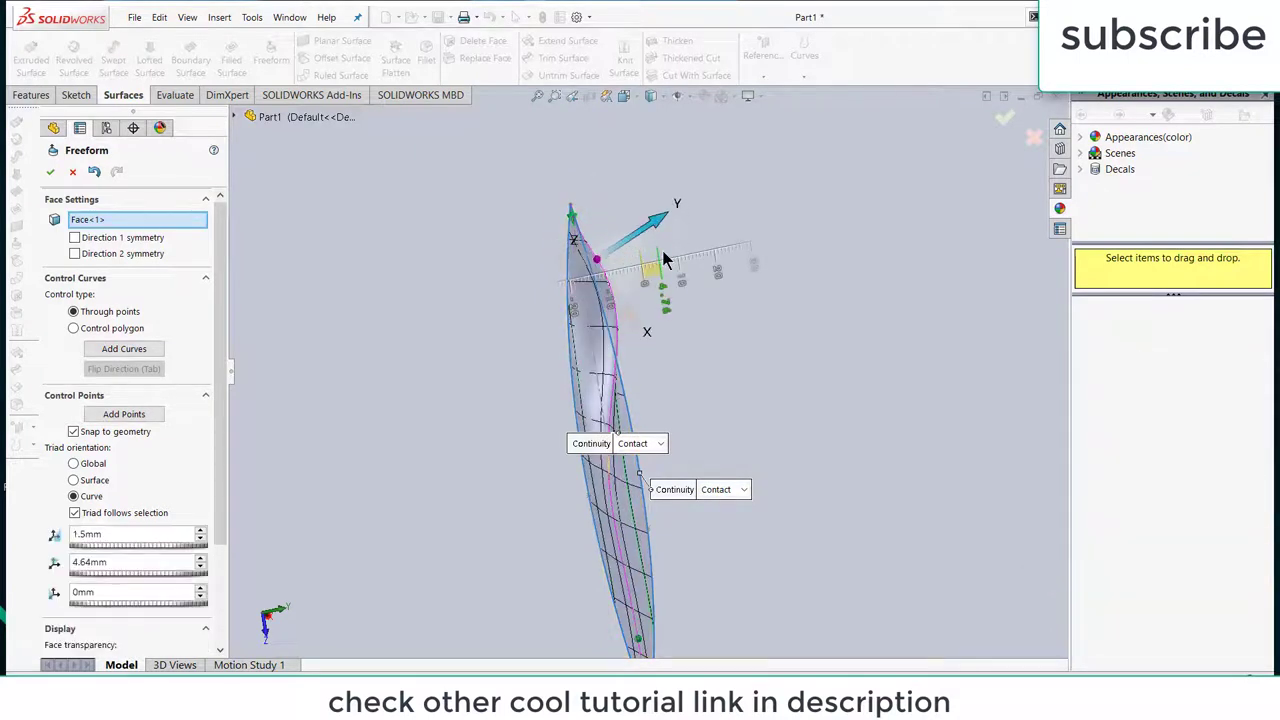
left_click_drag(581, 446, 745, 252)
left_click(609, 448)
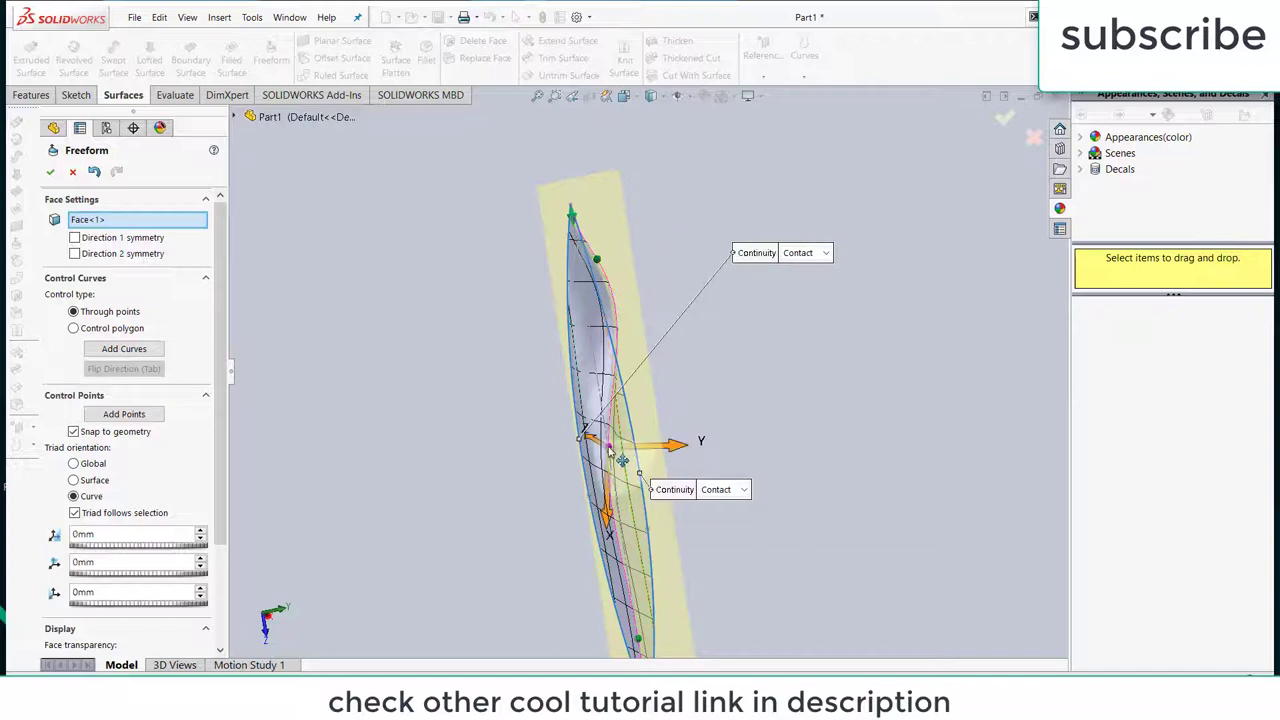
left_click_drag(686, 446, 749, 440)
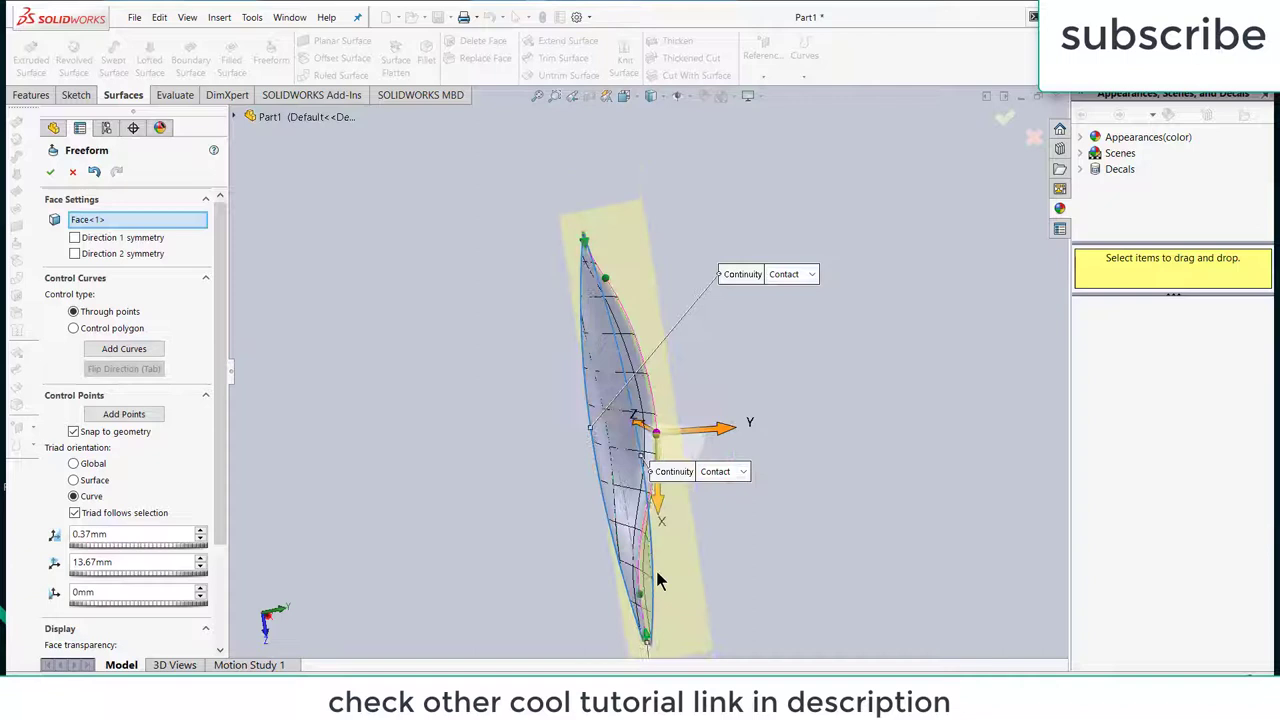
middle_click_drag(658, 580, 645, 545)
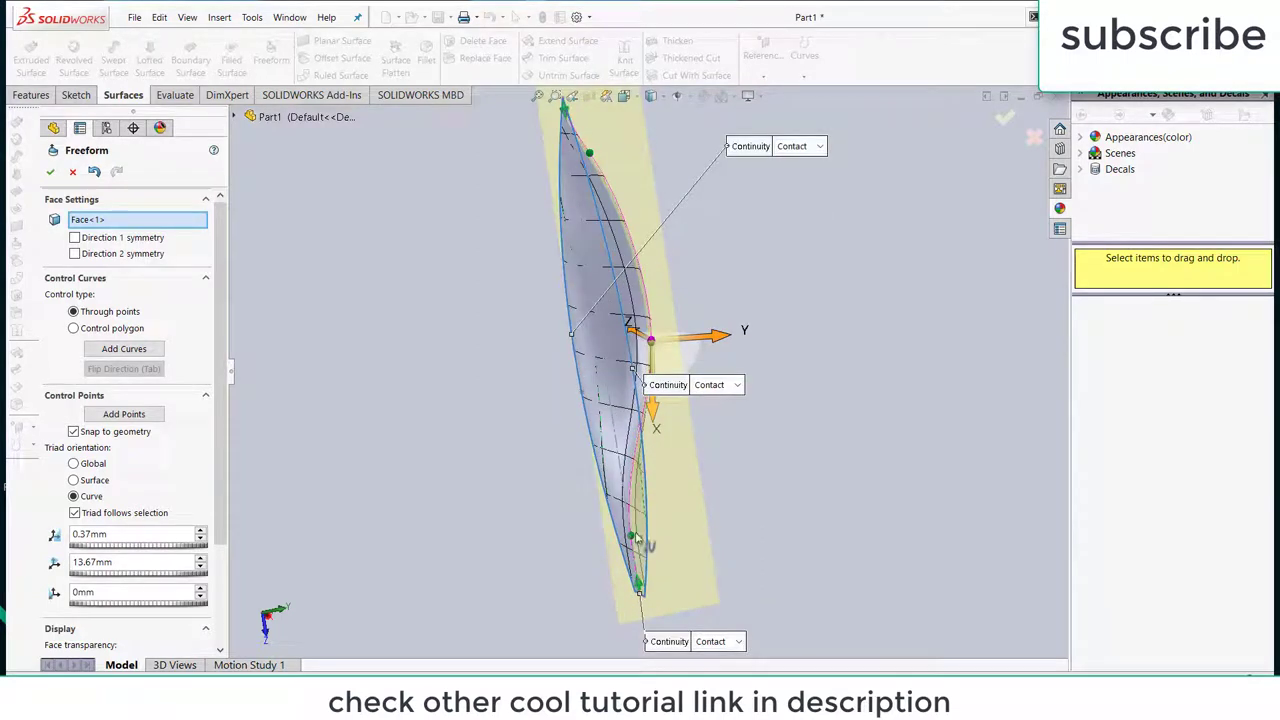
left_click(635, 537)
left_click_drag(718, 522, 714, 533)
left_click(757, 445)
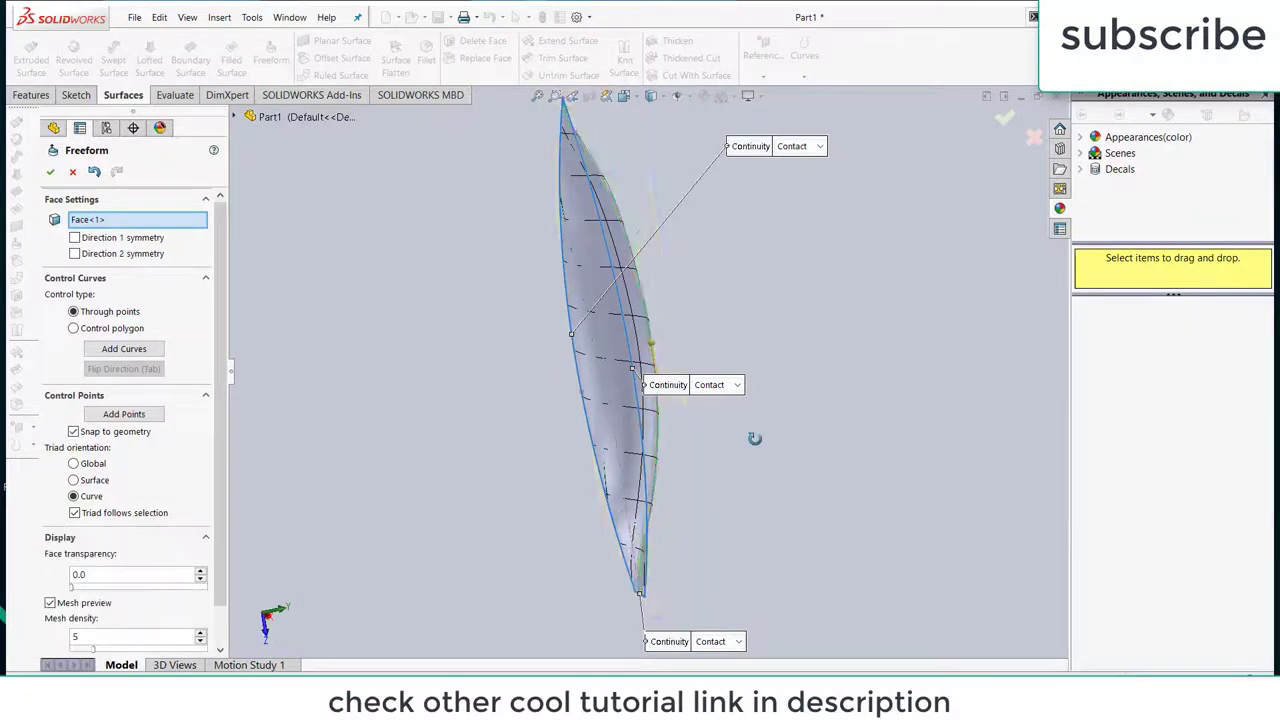
Check the reshaped petal from several angles and accept Freeform1
middle_click_drag(755, 438, 358, 200)
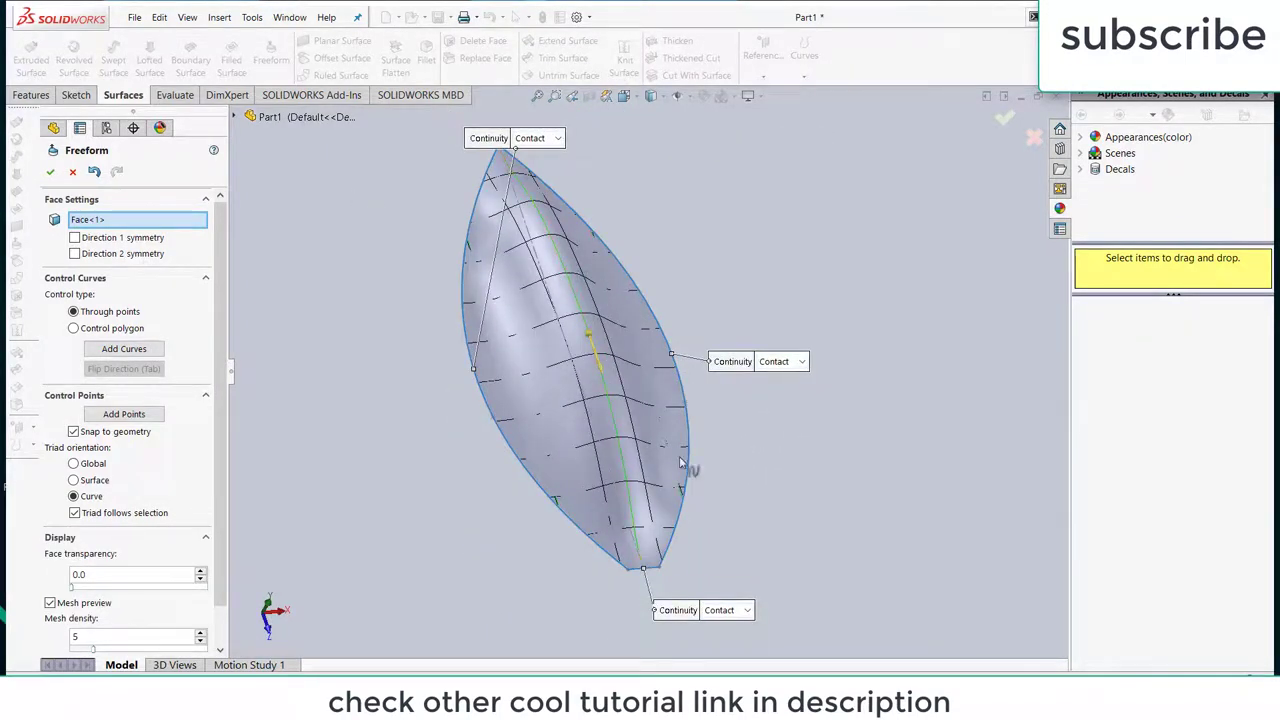
middle_click_drag(689, 467, 686, 226)
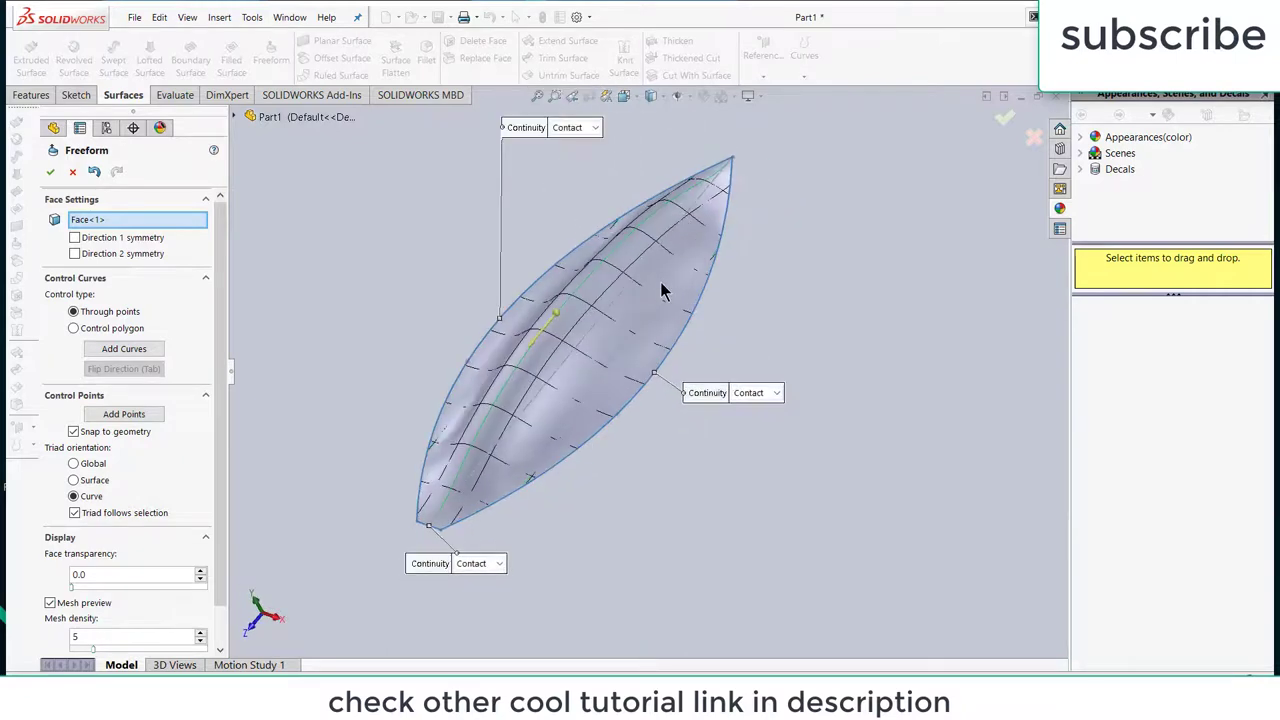
middle_click_drag(661, 290, 626, 232)
middle_click_drag(616, 300, 541, 338)
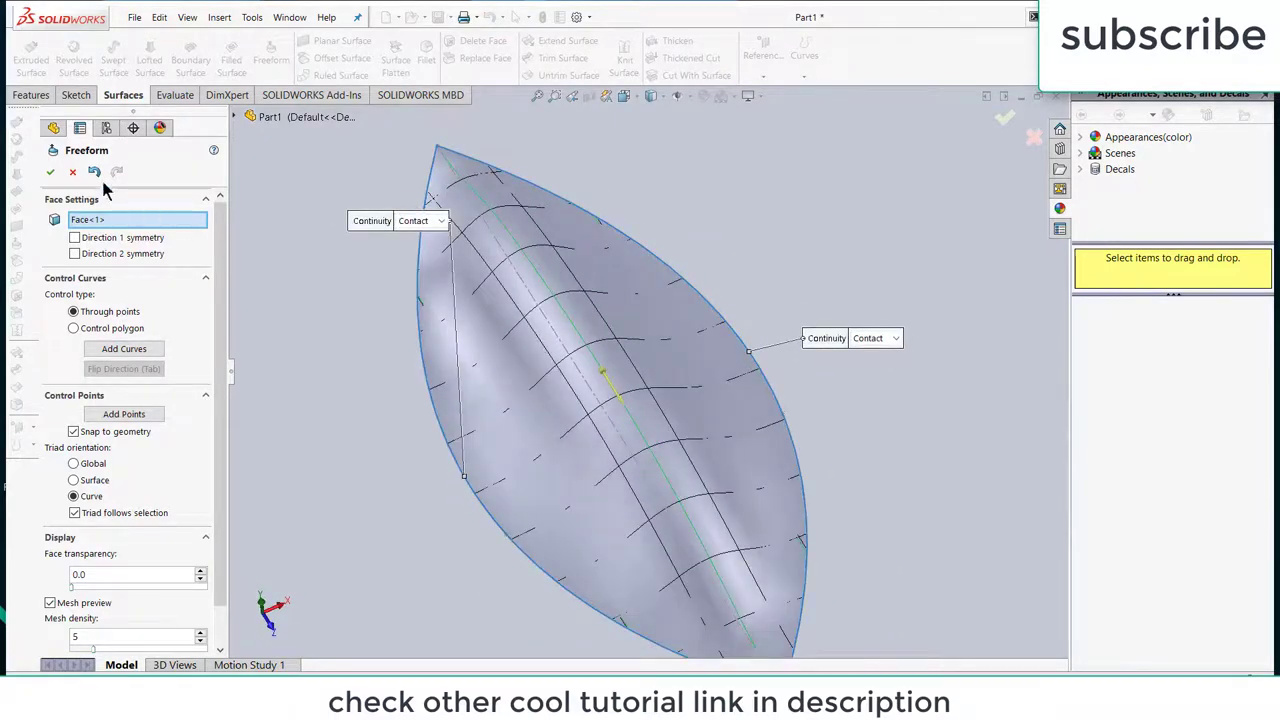
left_click(50, 172)
Apply a Bending Flex to the freeform petal with a trial angle of 30 degrees
middle_click_drag(997, 400, 601, 437)
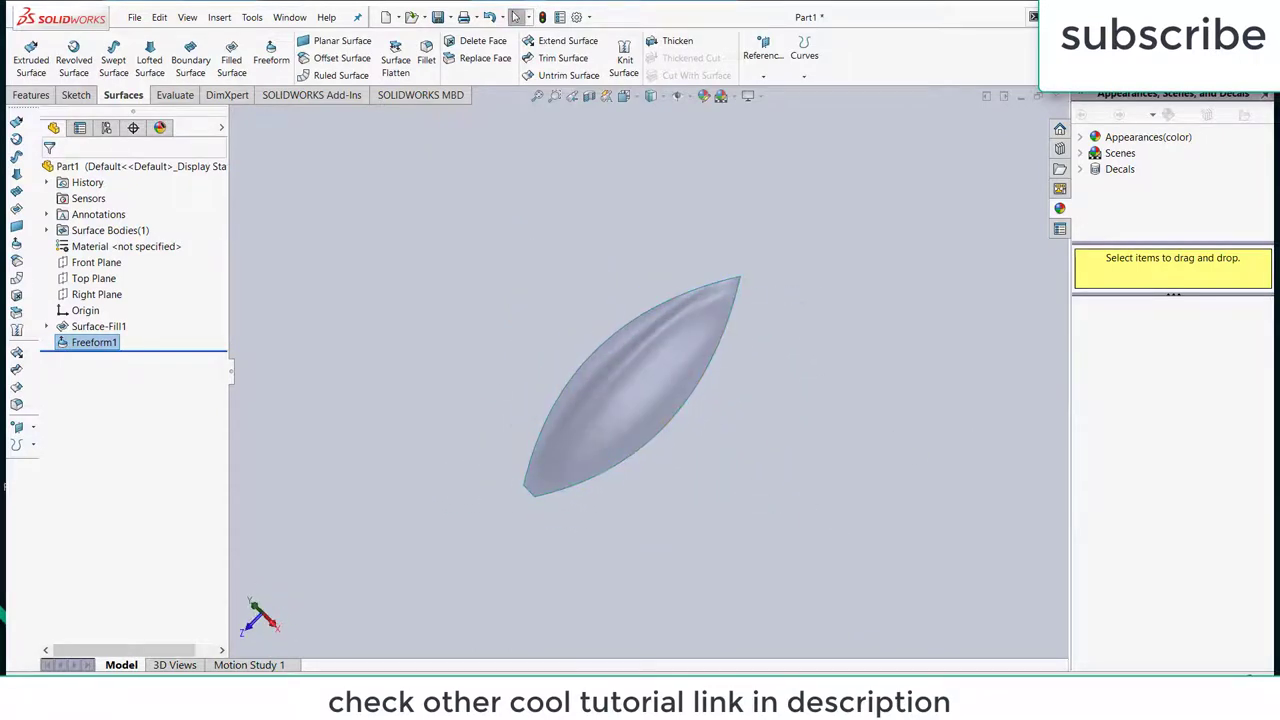
left_click(214, 18)
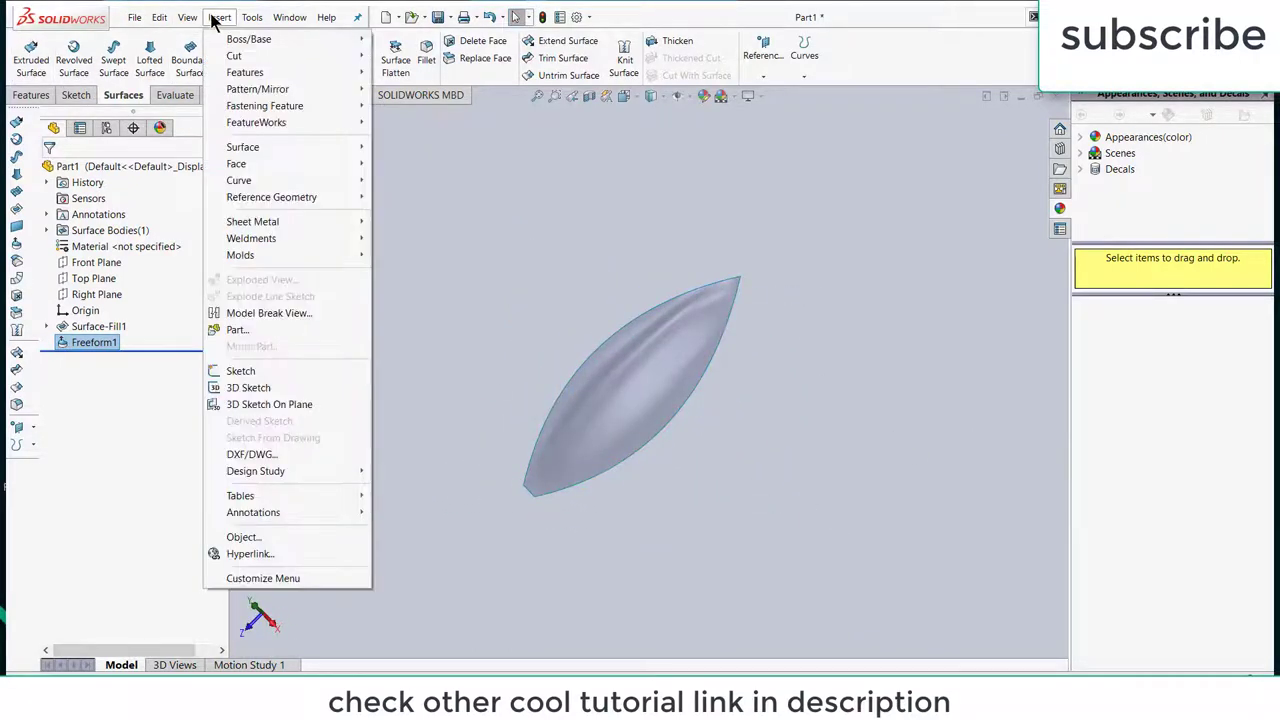
mouse_move(250, 76)
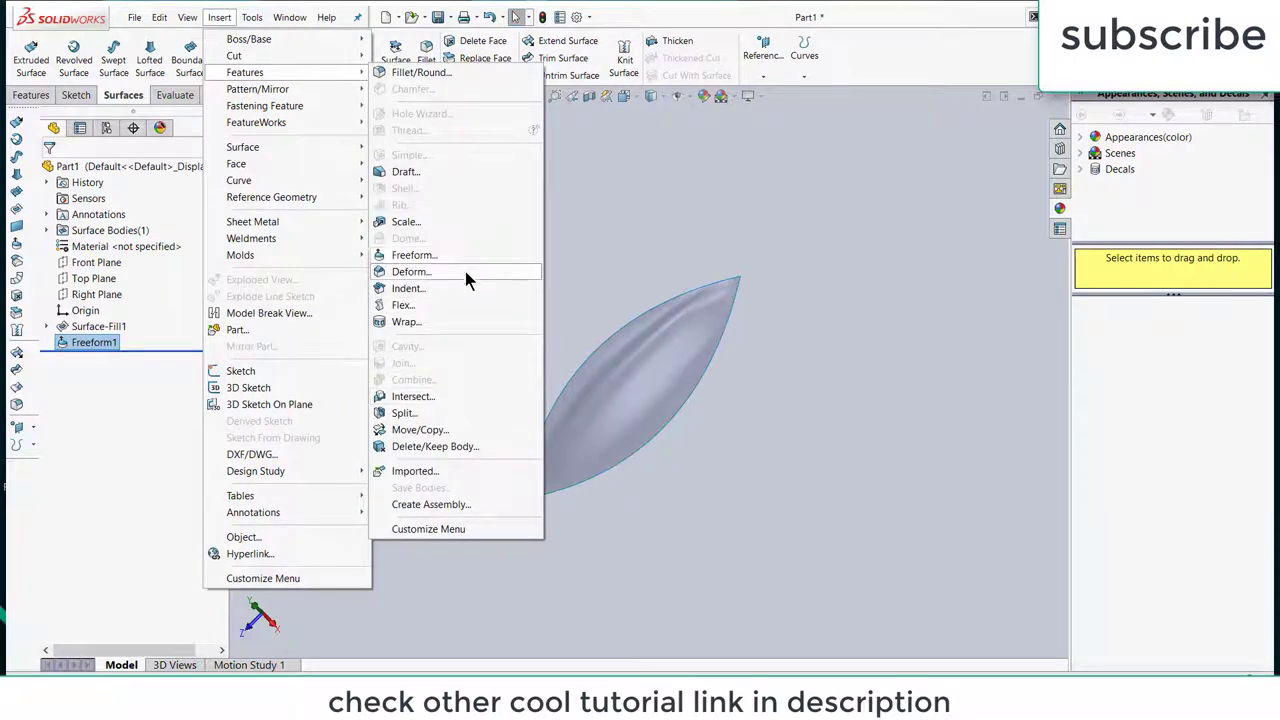
left_click(465, 304)
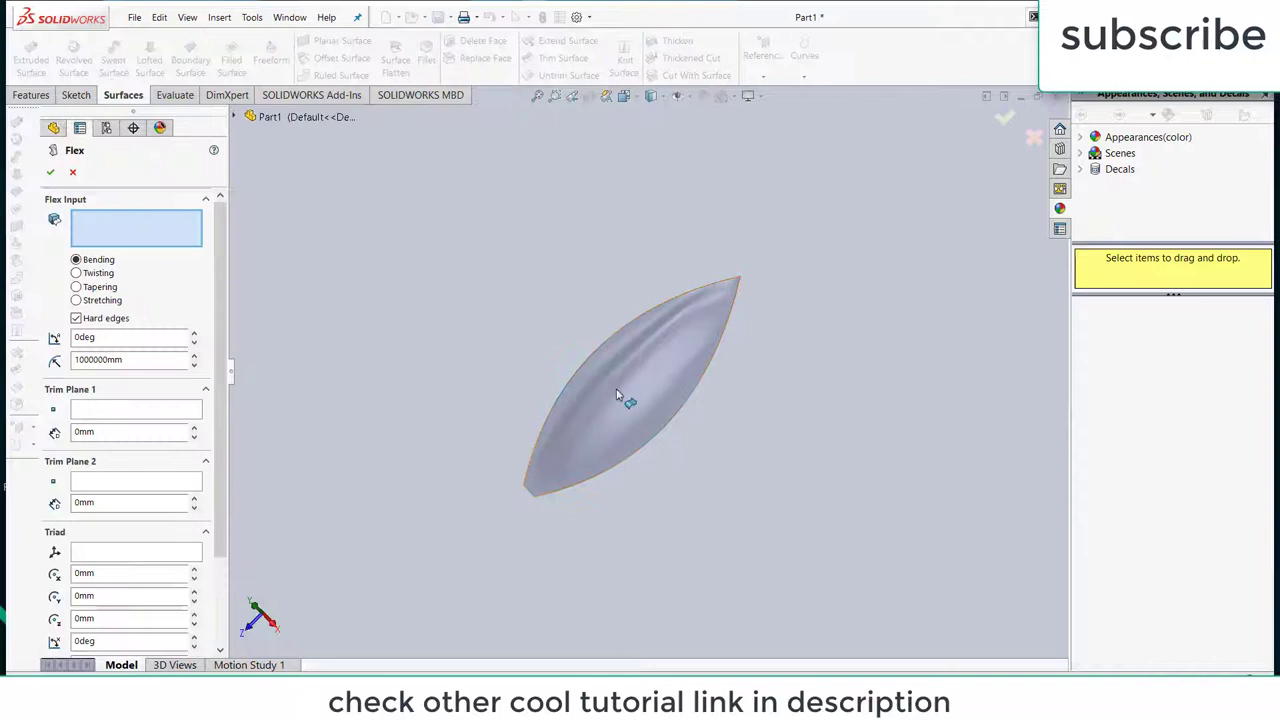
left_click(650, 340)
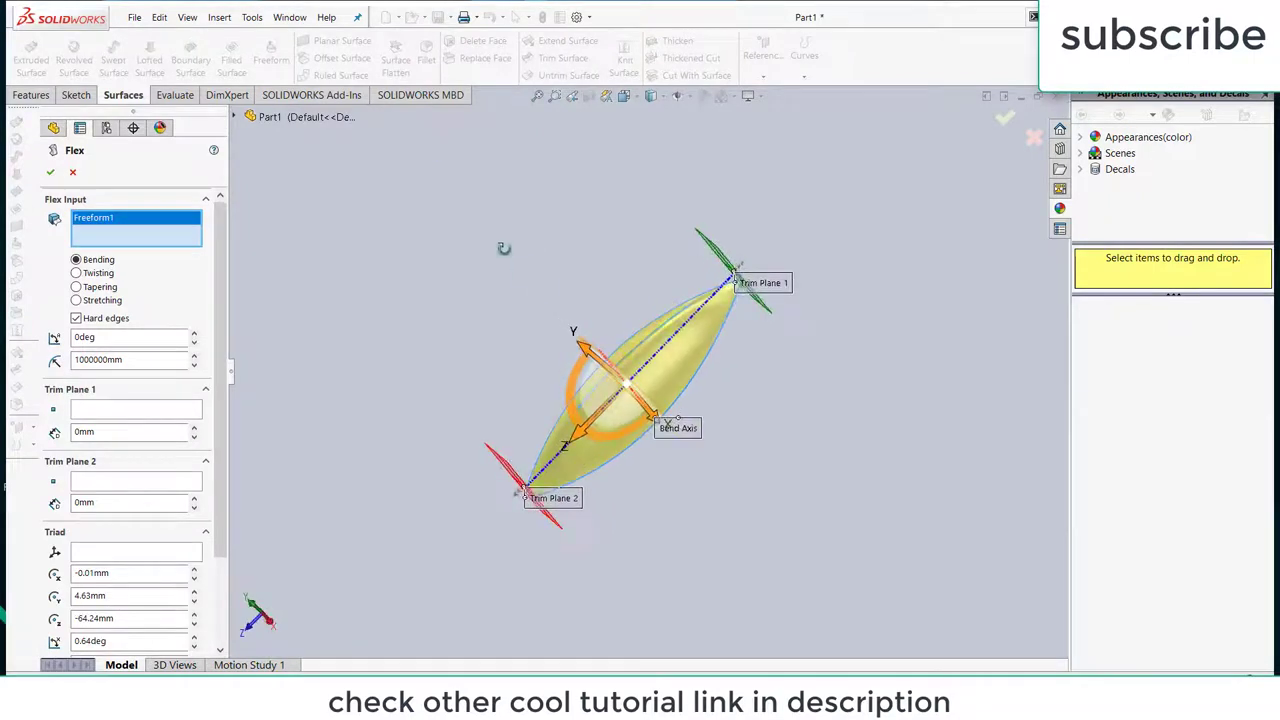
double_click(88, 337)
type("3")
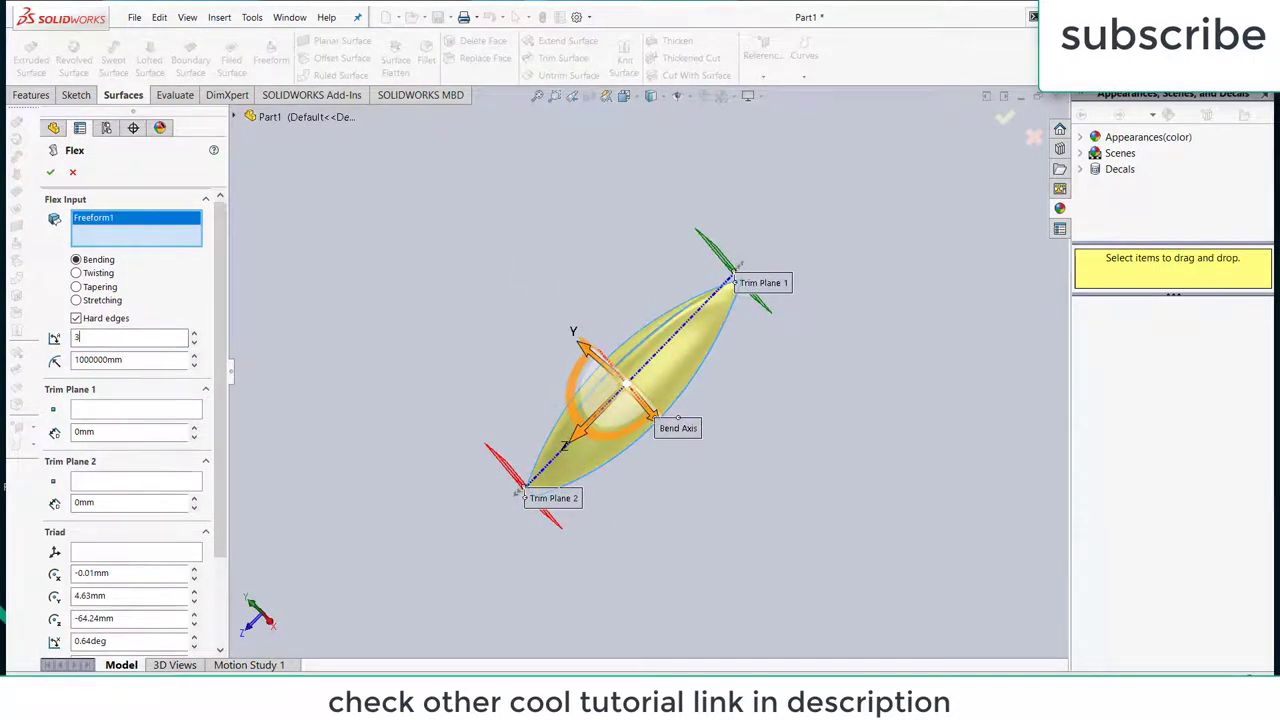
type("0")
key("Return")
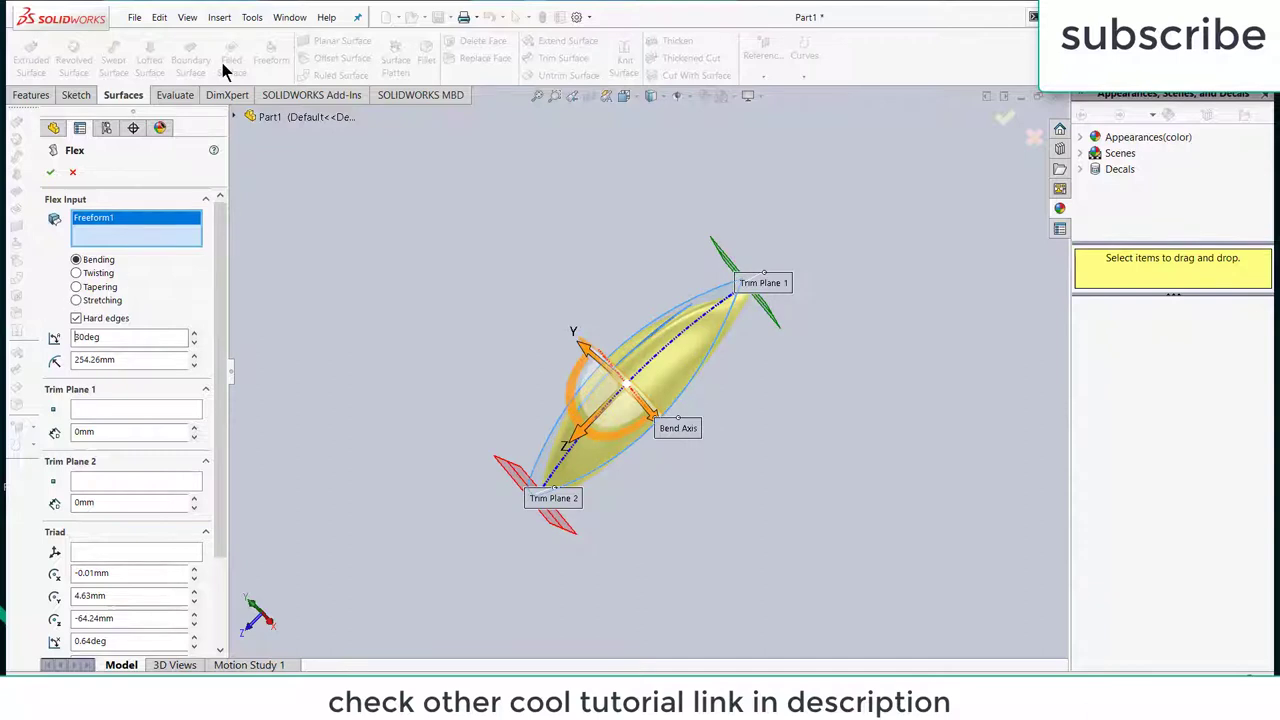
Raise the bend angle to 60 degrees and accept Flex1
middle_click_drag(856, 456, 795, 414)
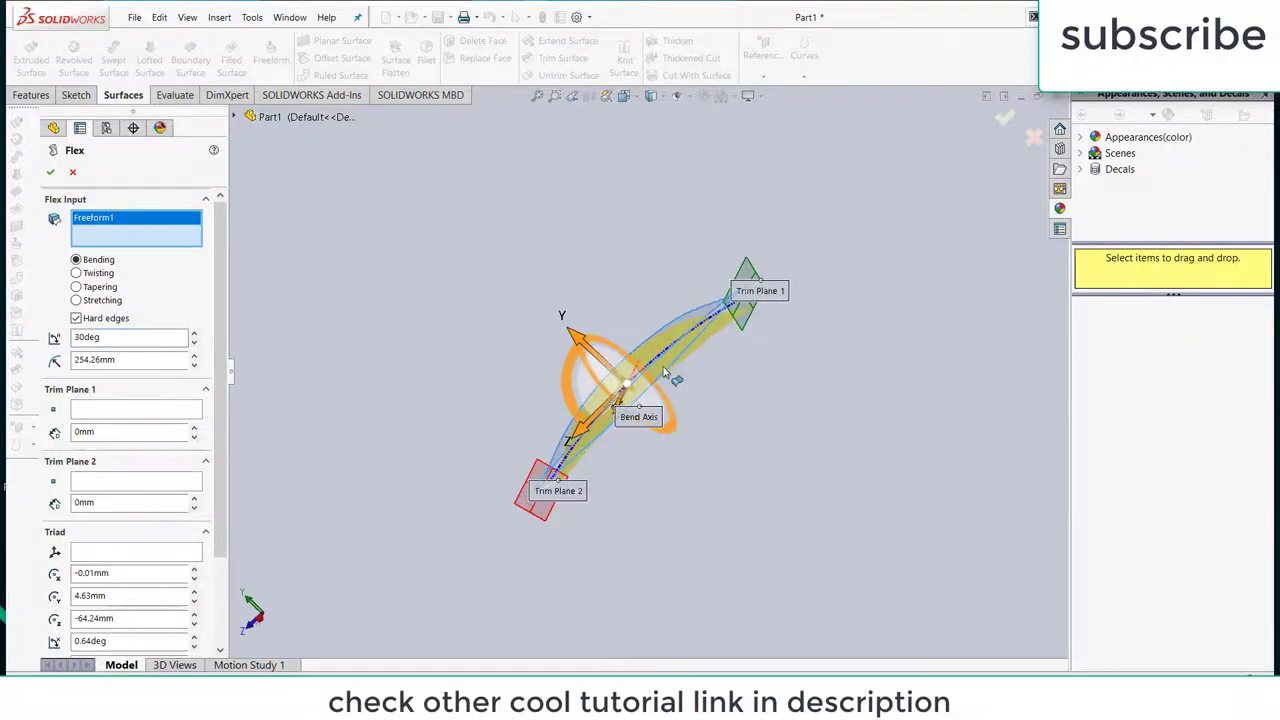
scroll(663, 372, "down", 2)
double_click(160, 337)
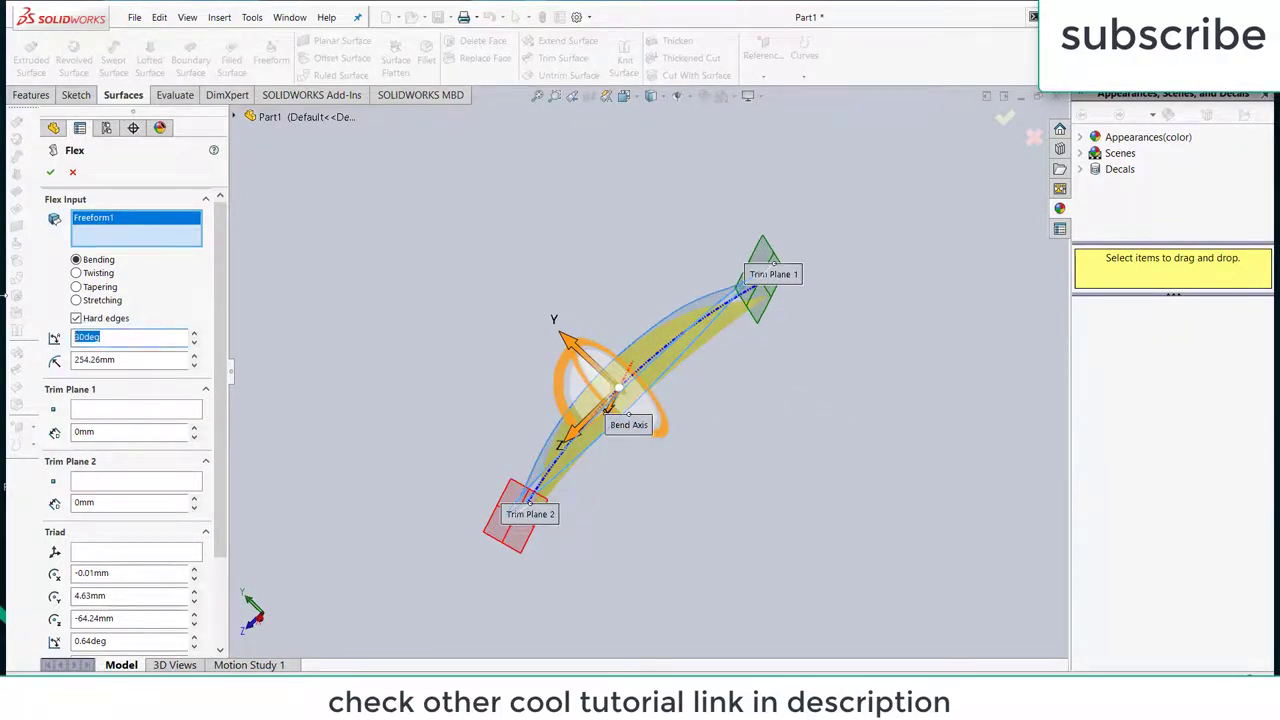
type("60")
key("Return")
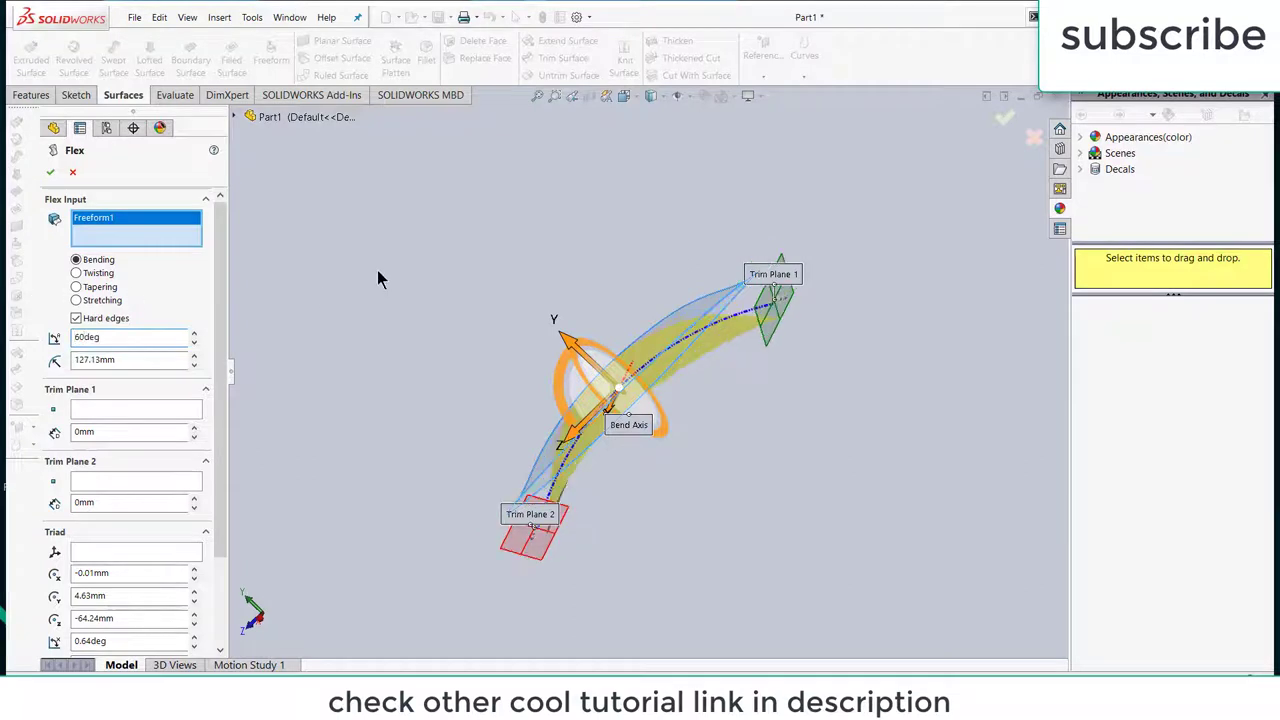
left_click(50, 172)
middle_click_drag(420, 317, 557, 338)
Sketch on the Top Plane, viewed normal, a circle just below the petal tip
left_click(94, 278)
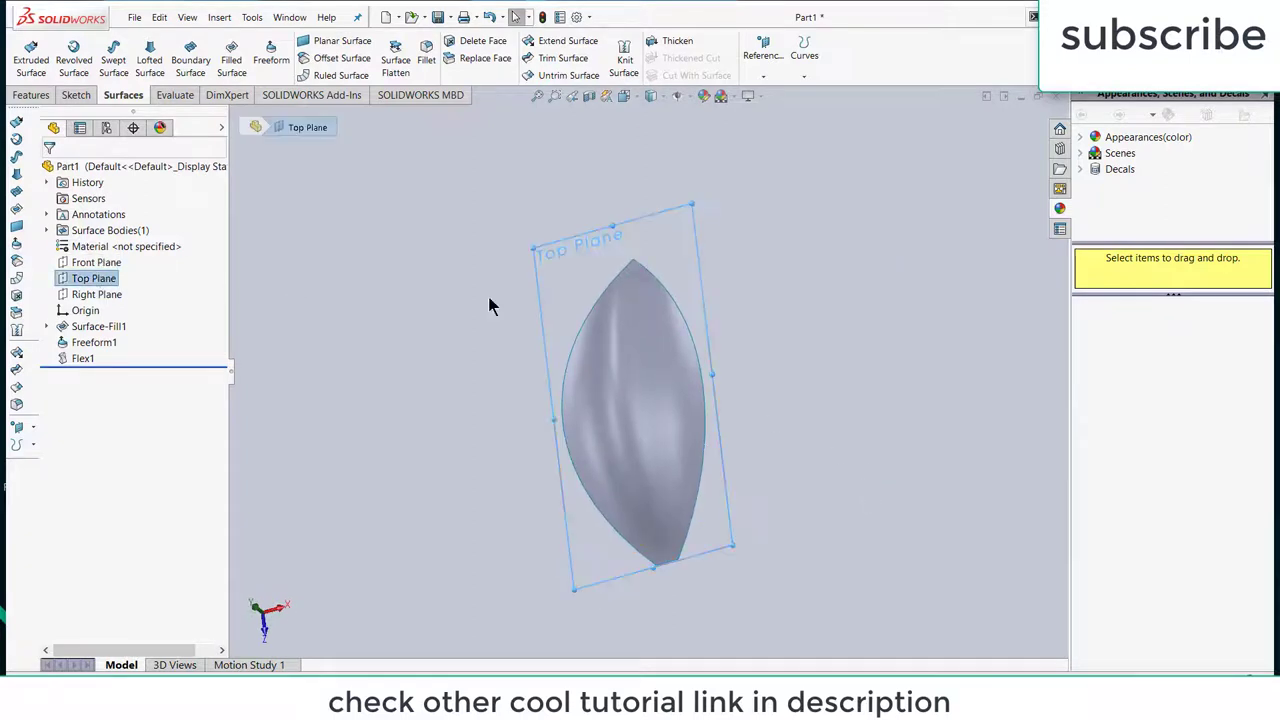
middle_click_drag(488, 296, 926, 281)
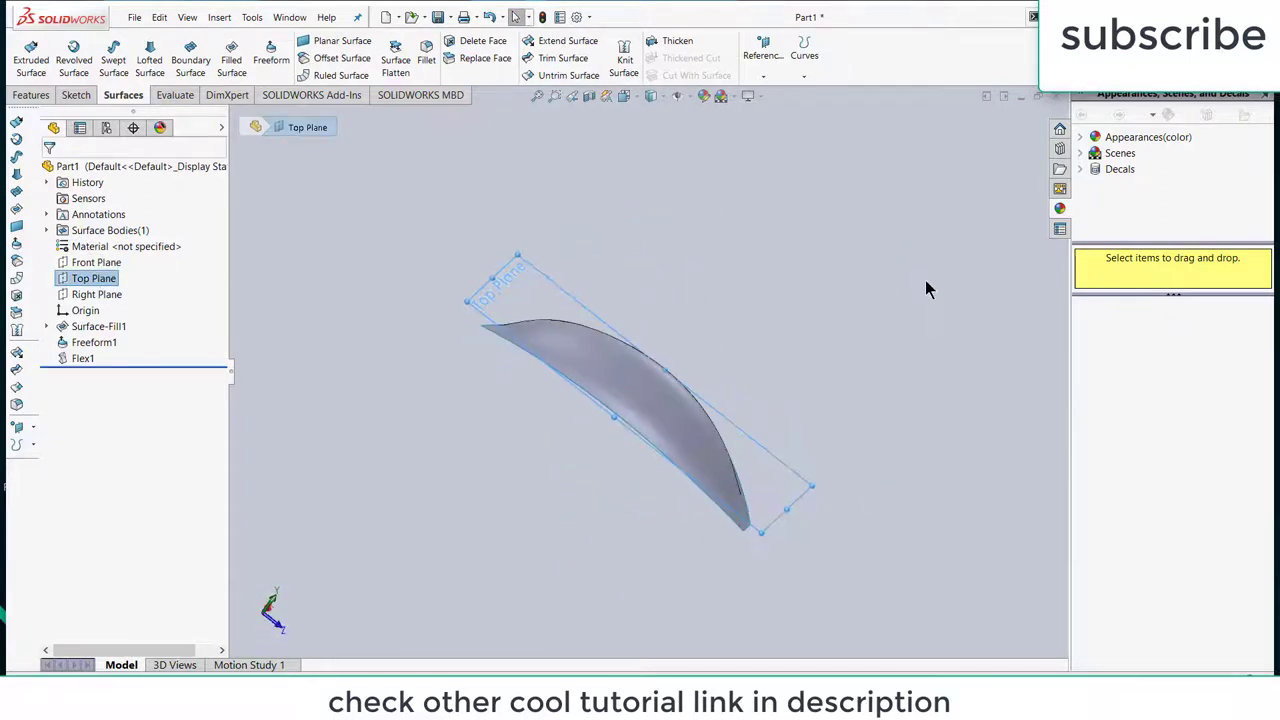
key("ctrl+8")
scroll(726, 534, "up", 5)
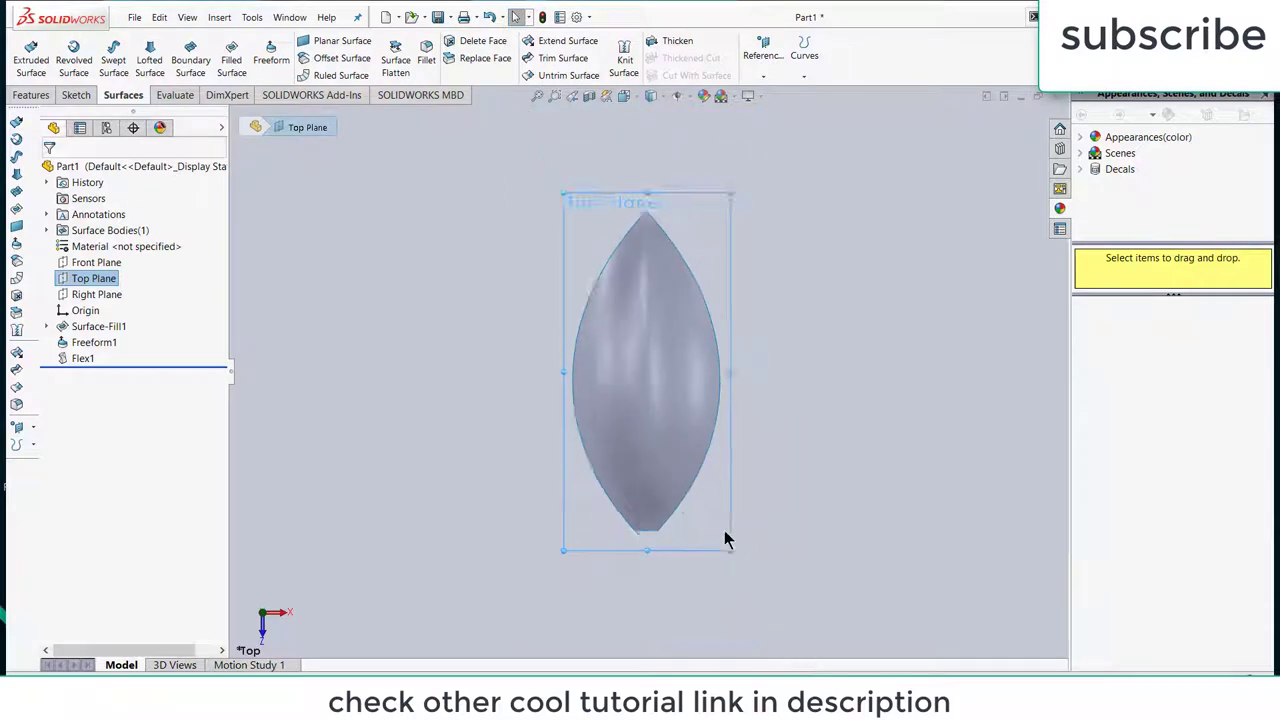
scroll(700, 535, "down", 3)
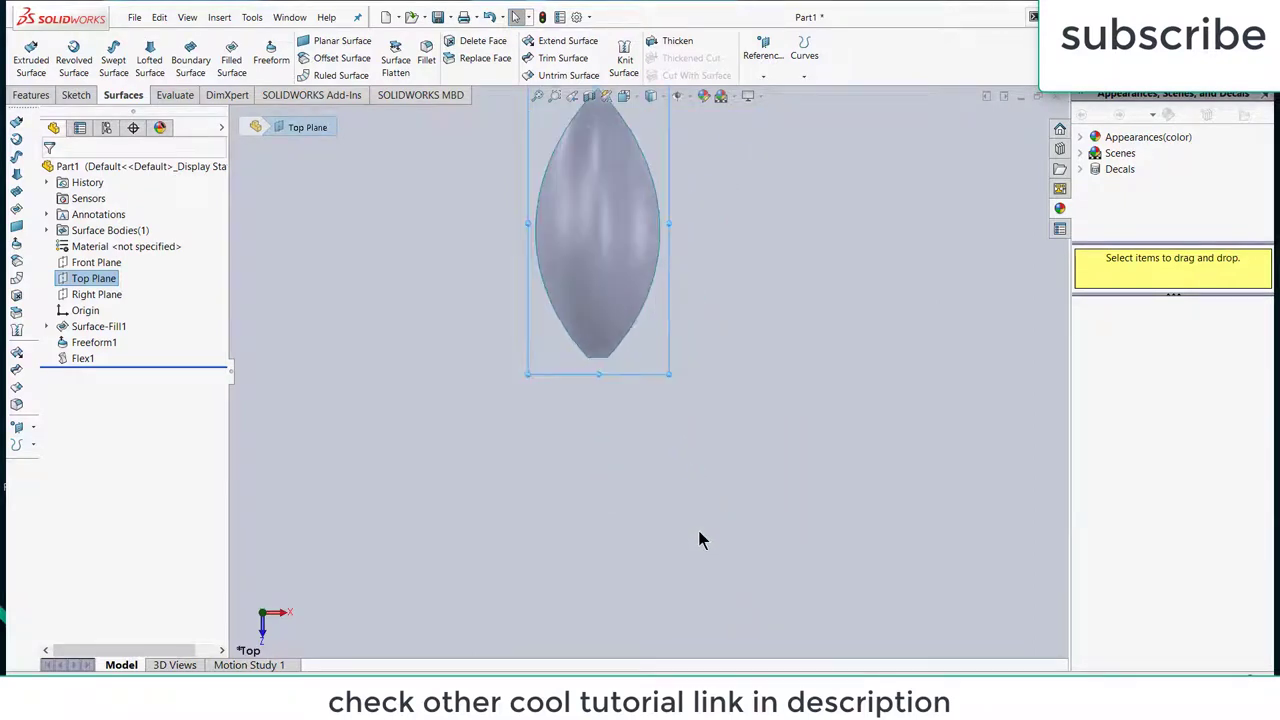
left_click(76, 95)
left_click(25, 50)
left_click(157, 40)
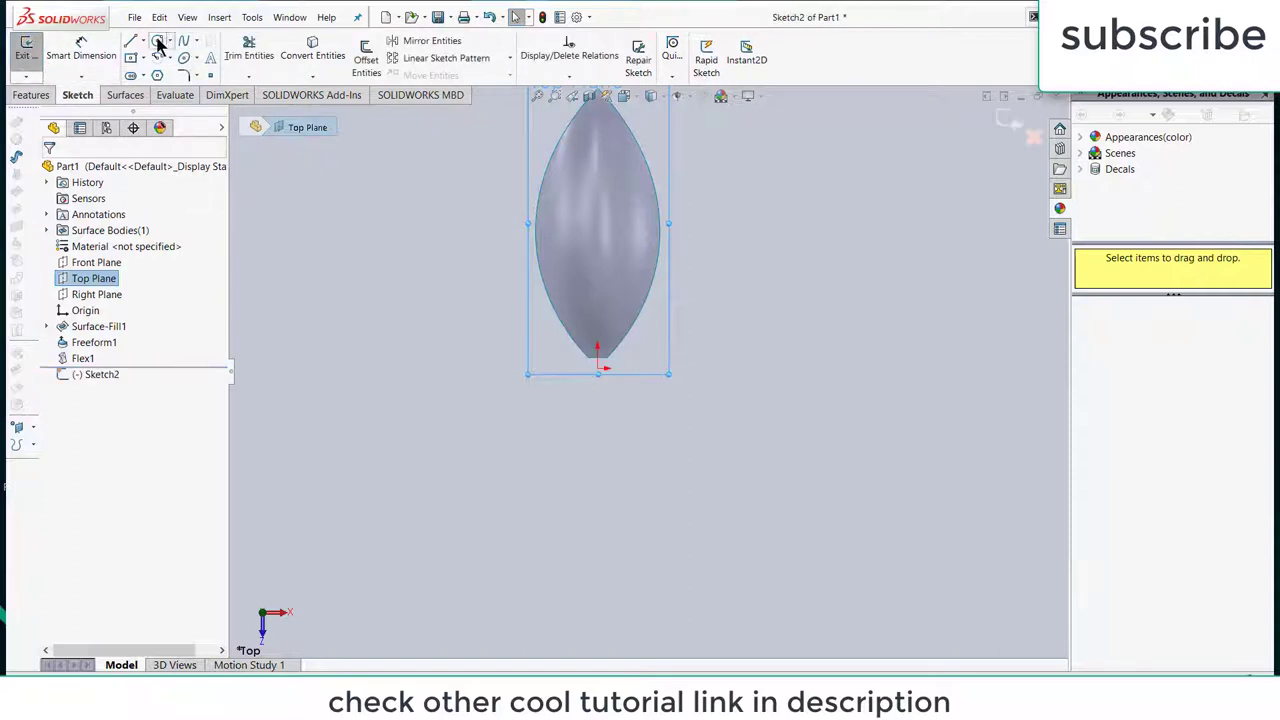
left_click(597, 381)
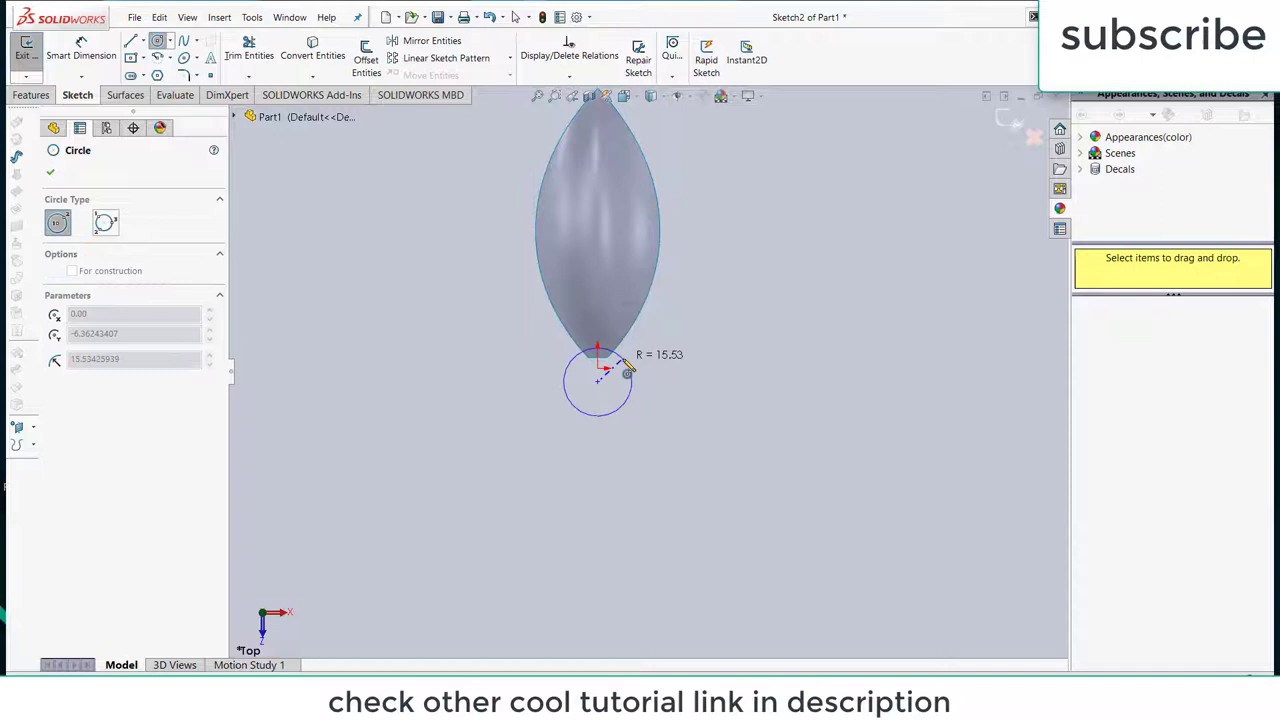
left_click(625, 369)
Dimension the circle's diameter to 30 mm
left_click(81, 50)
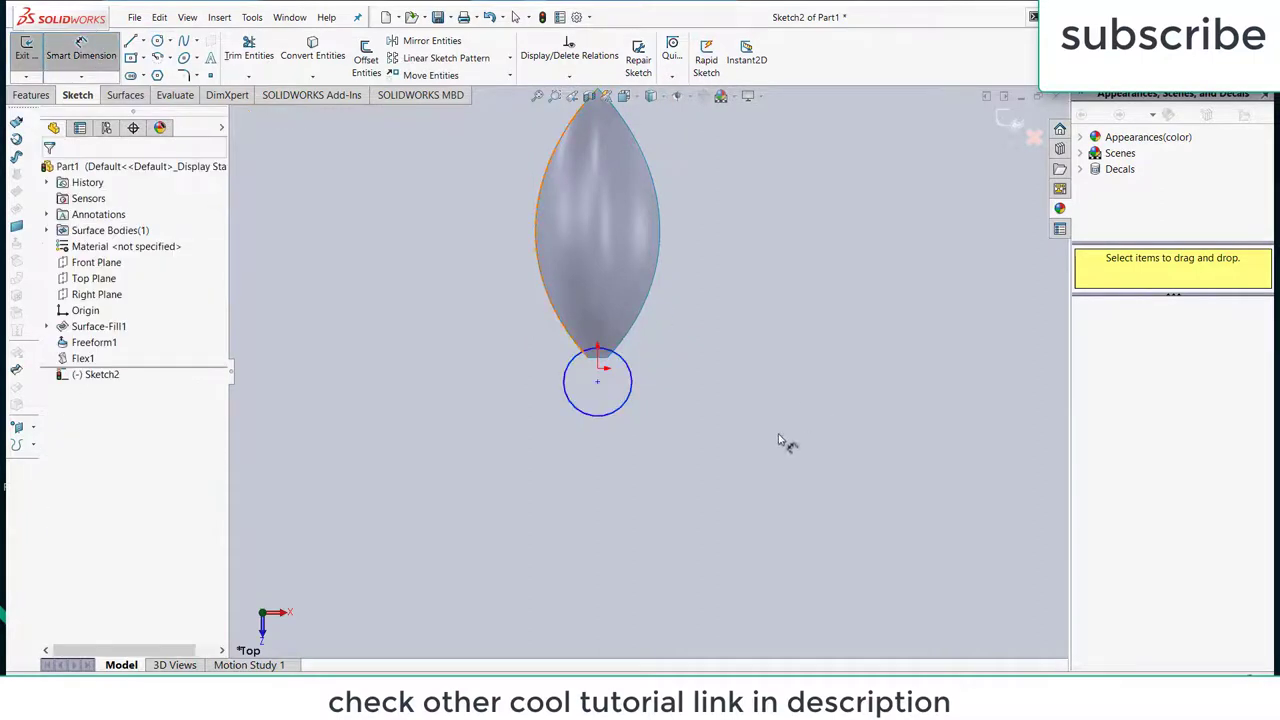
left_click(631, 396)
left_click(748, 399)
type("30")
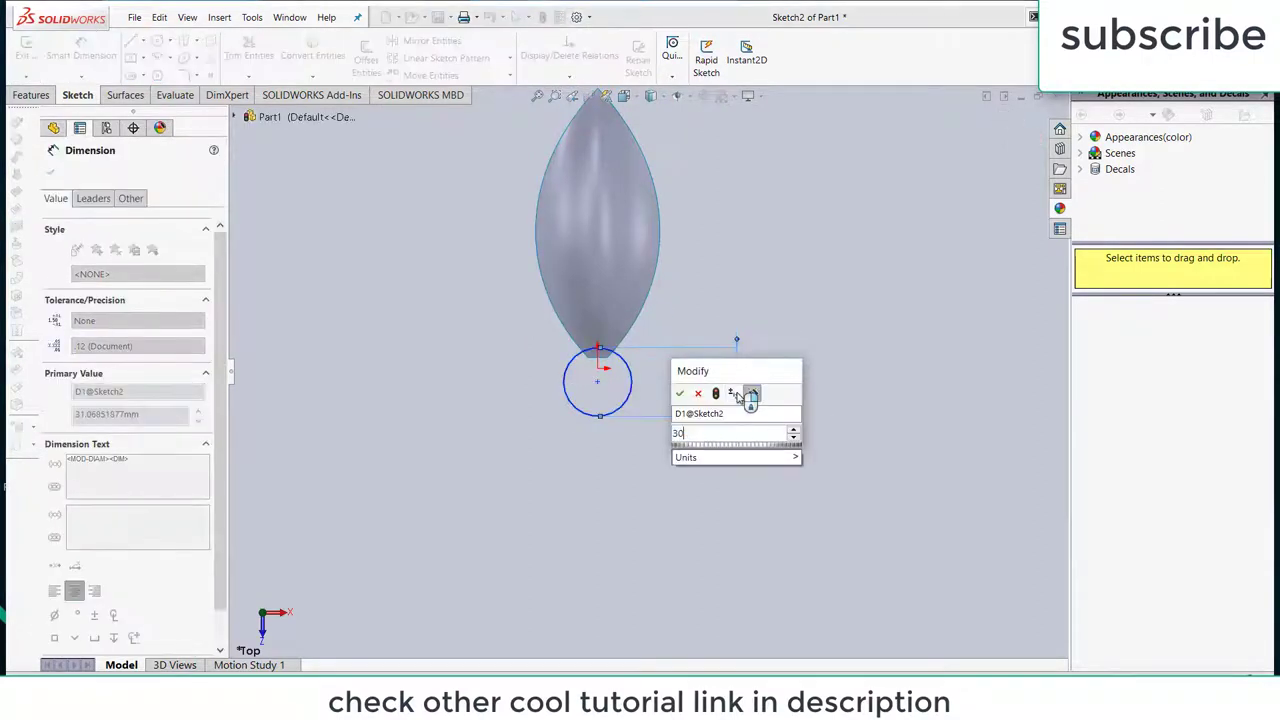
key("Return")
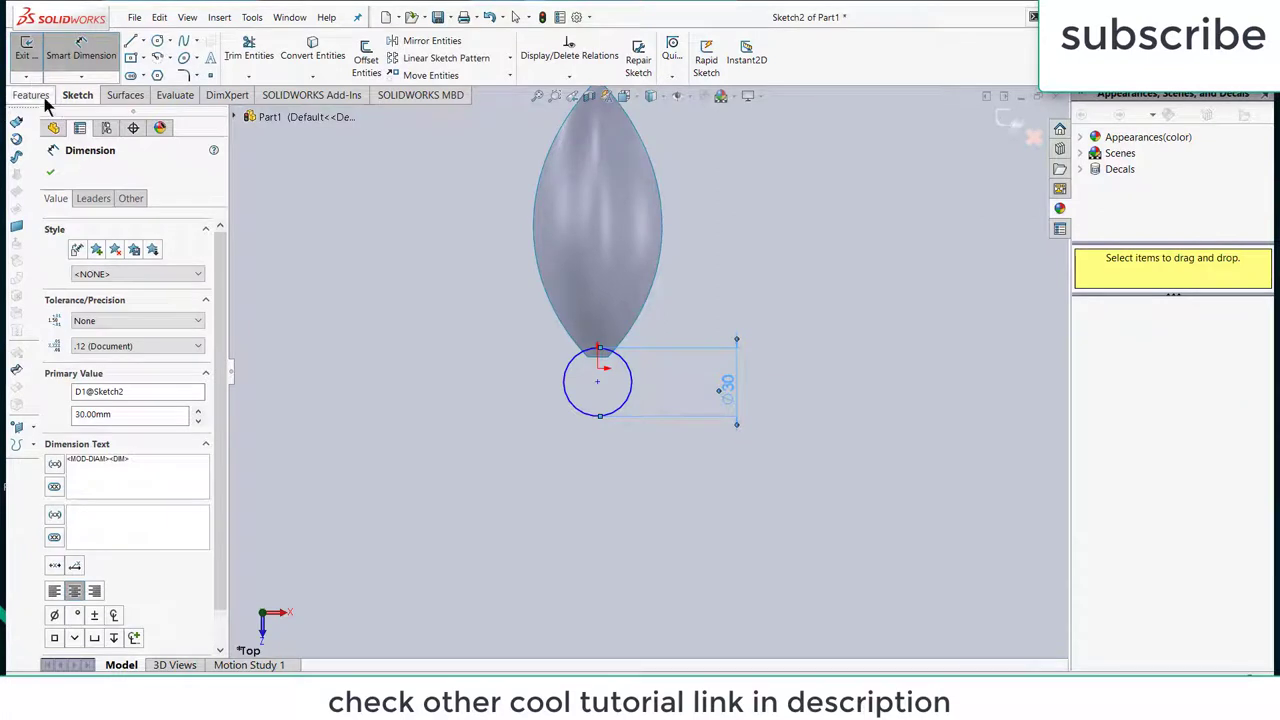
left_click(30, 95)
Extrude the circle 10 mm Blind downward, starting from a 10 mm offset below the sketch
left_click(33, 60)
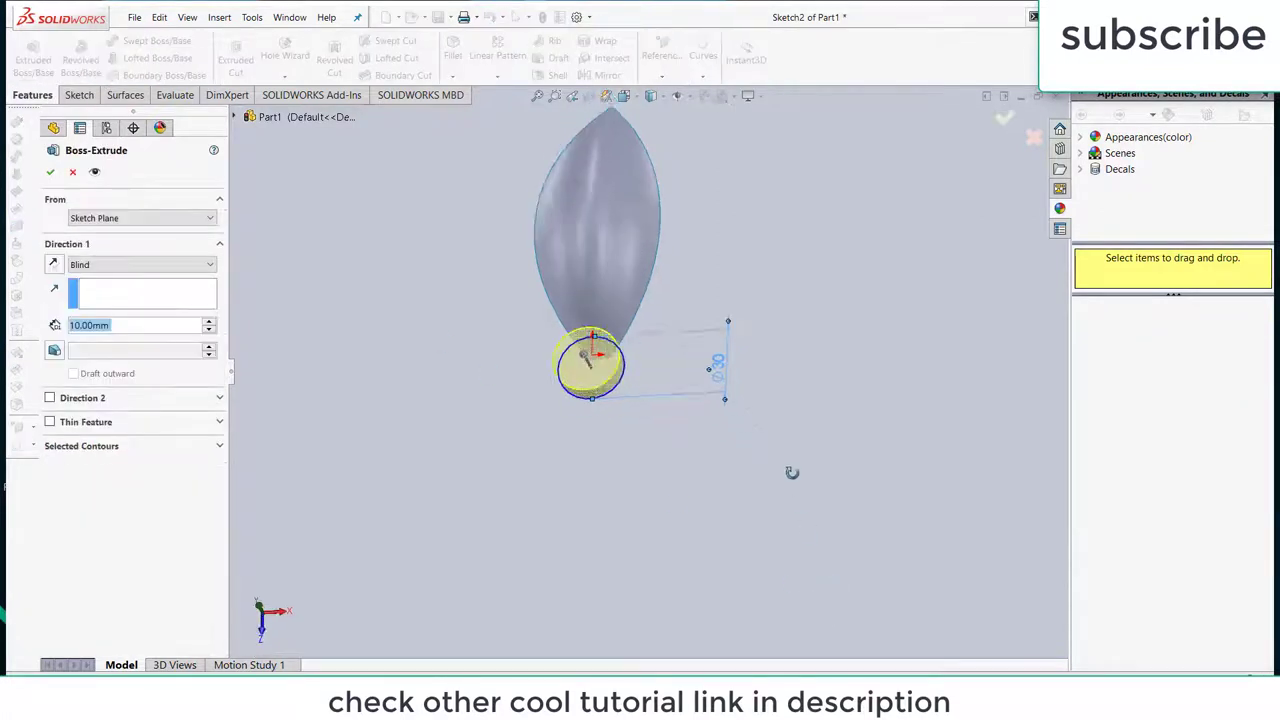
left_click(55, 263)
left_click(123, 218)
left_click(110, 265)
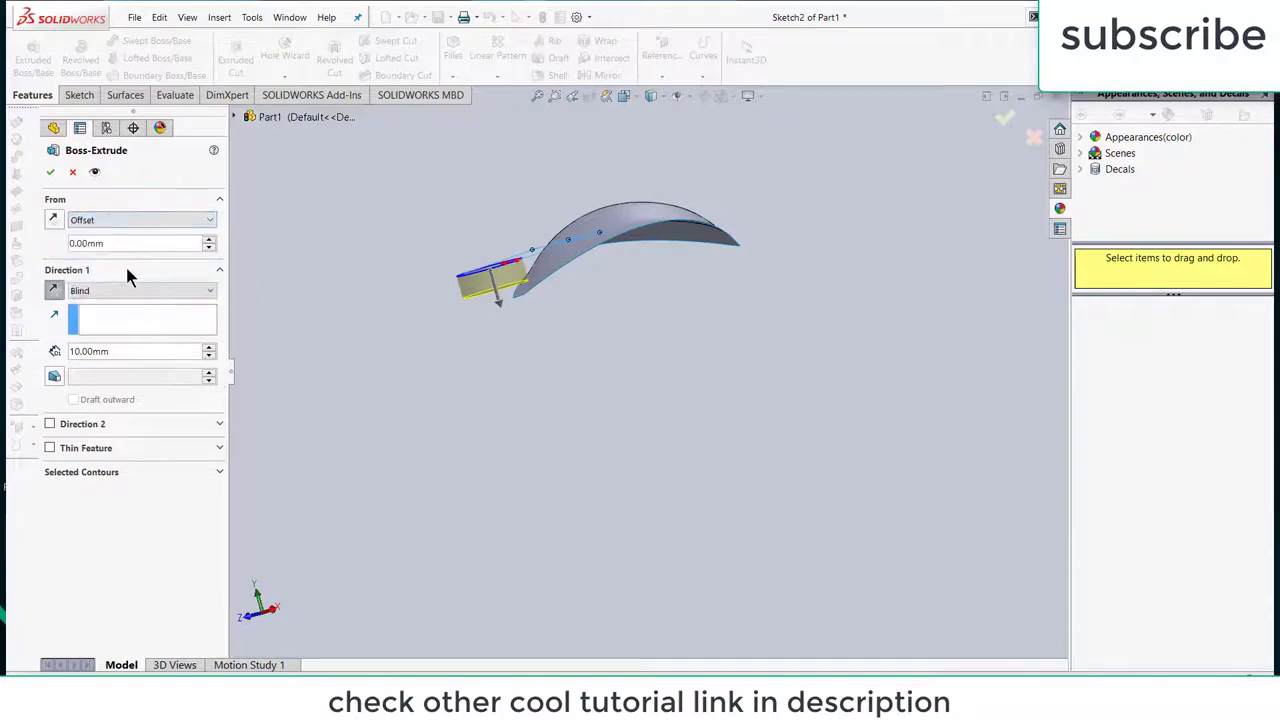
left_click(210, 240)
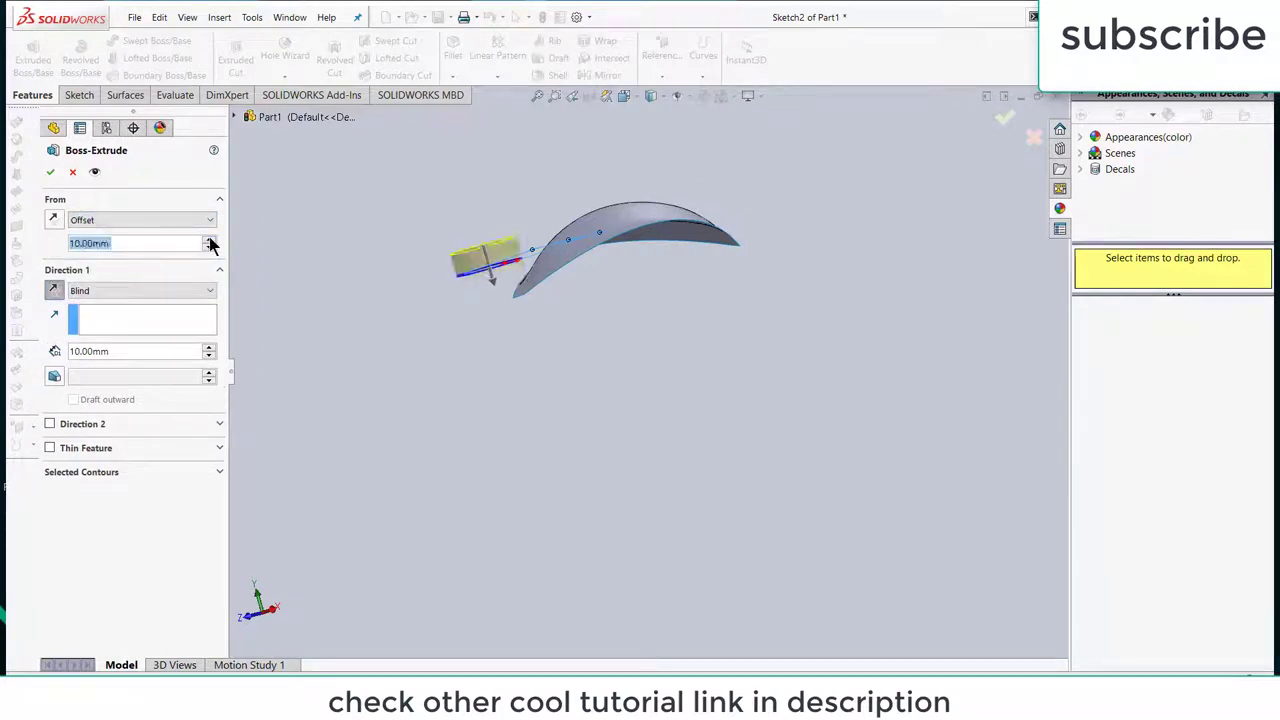
left_click(55, 220)
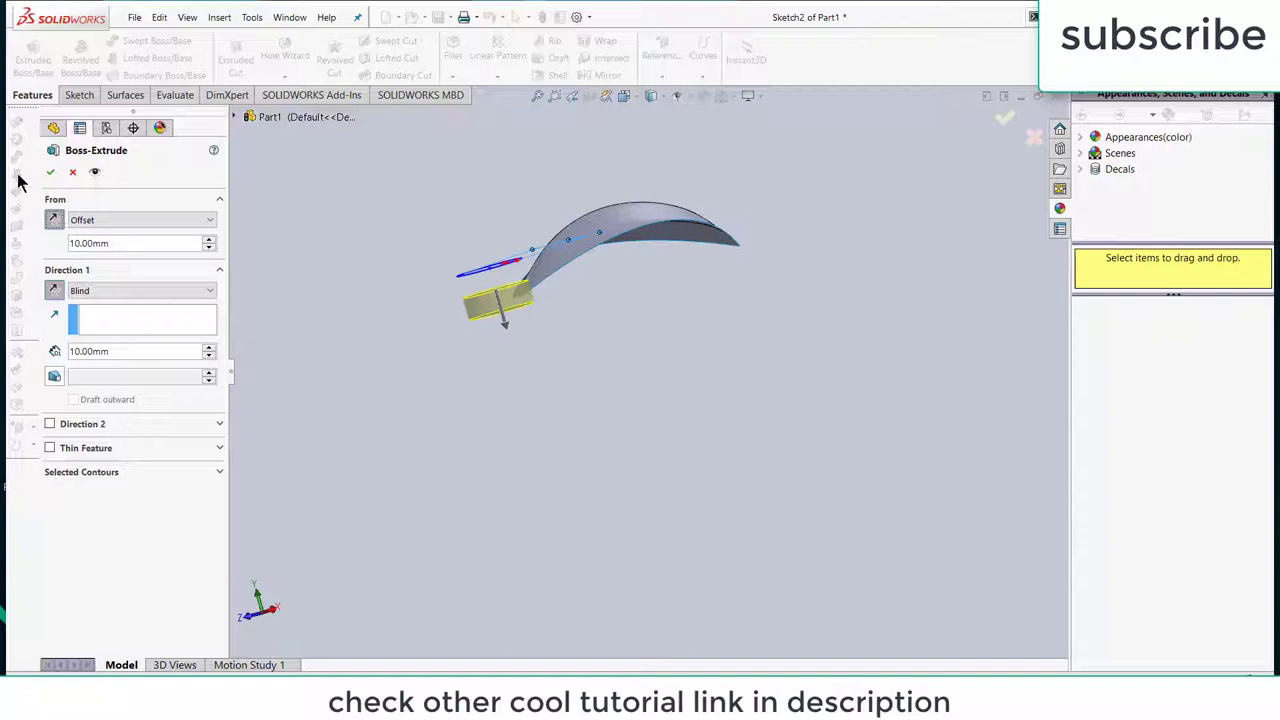
left_click(52, 175)
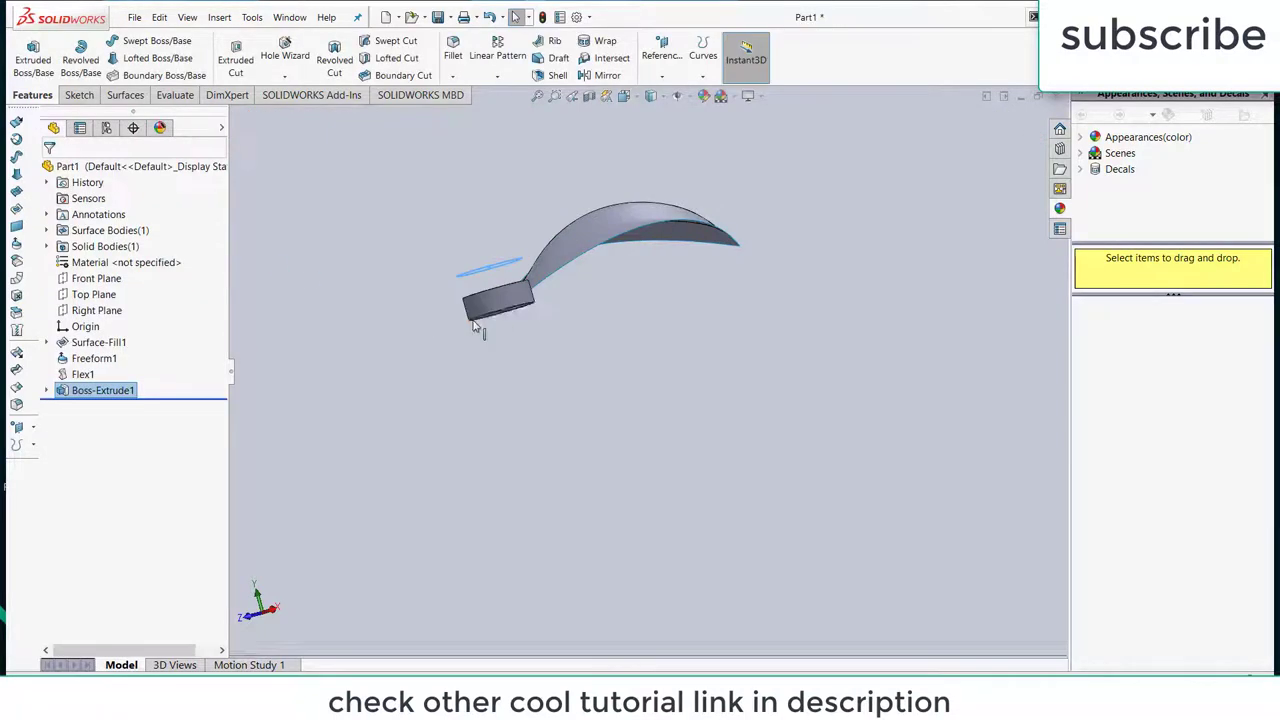
Orbit around the new disc and petal, then select the petal fill surface
middle_click_drag(470, 320, 762, 309)
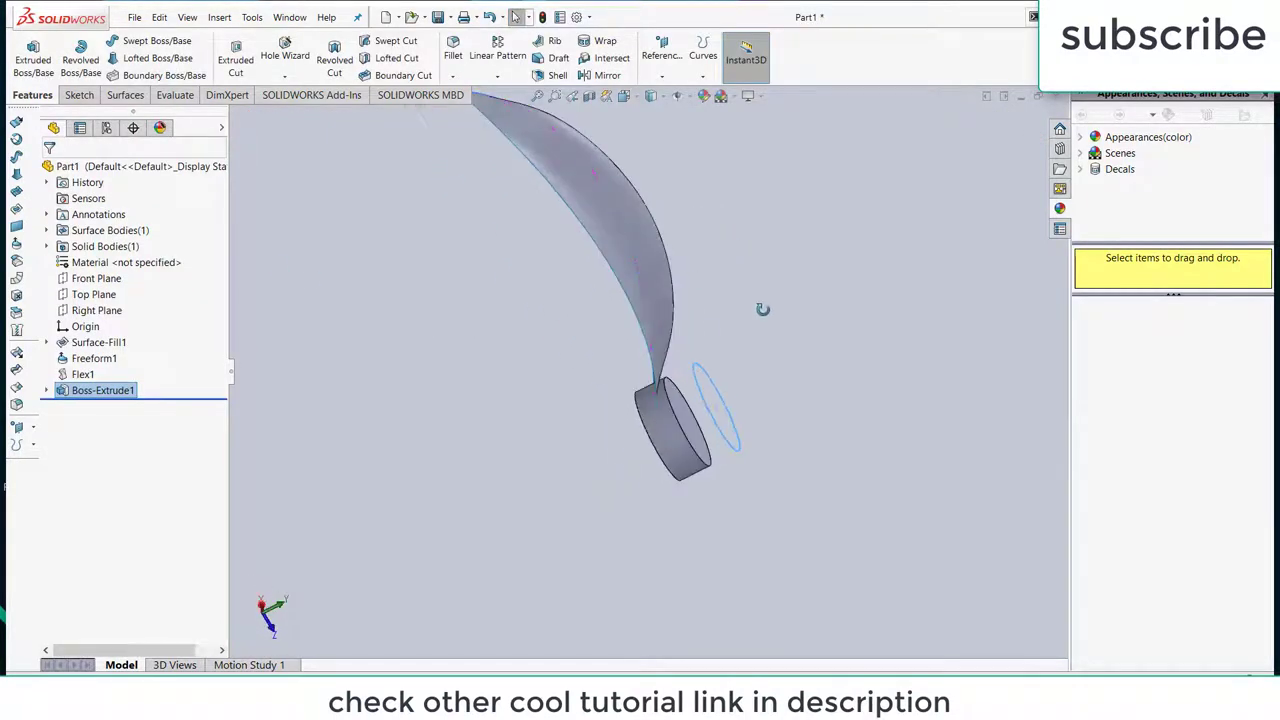
mouse_move(591, 283)
middle_mouse_down()
mouse_move(766, 323)
mouse_move(597, 290)
middle_mouse_up()
left_click(563, 243)
middle_click_drag(563, 243, 663, 277)
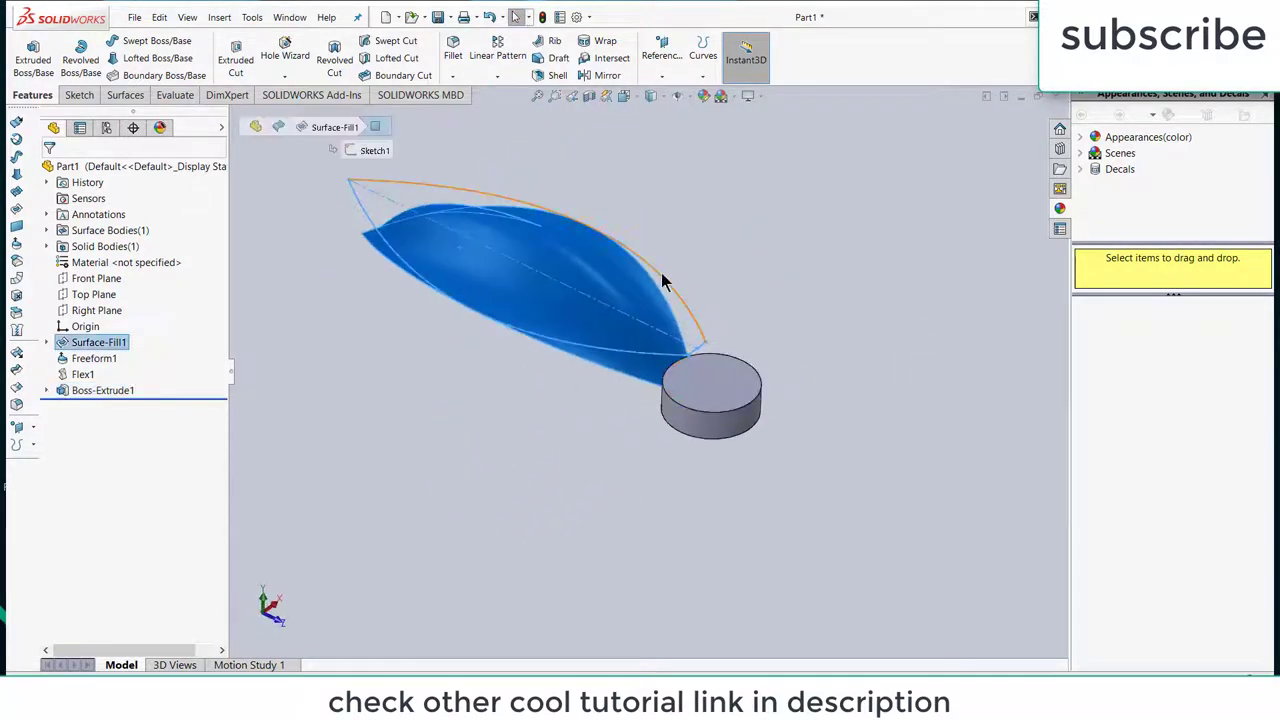
left_click(773, 239)
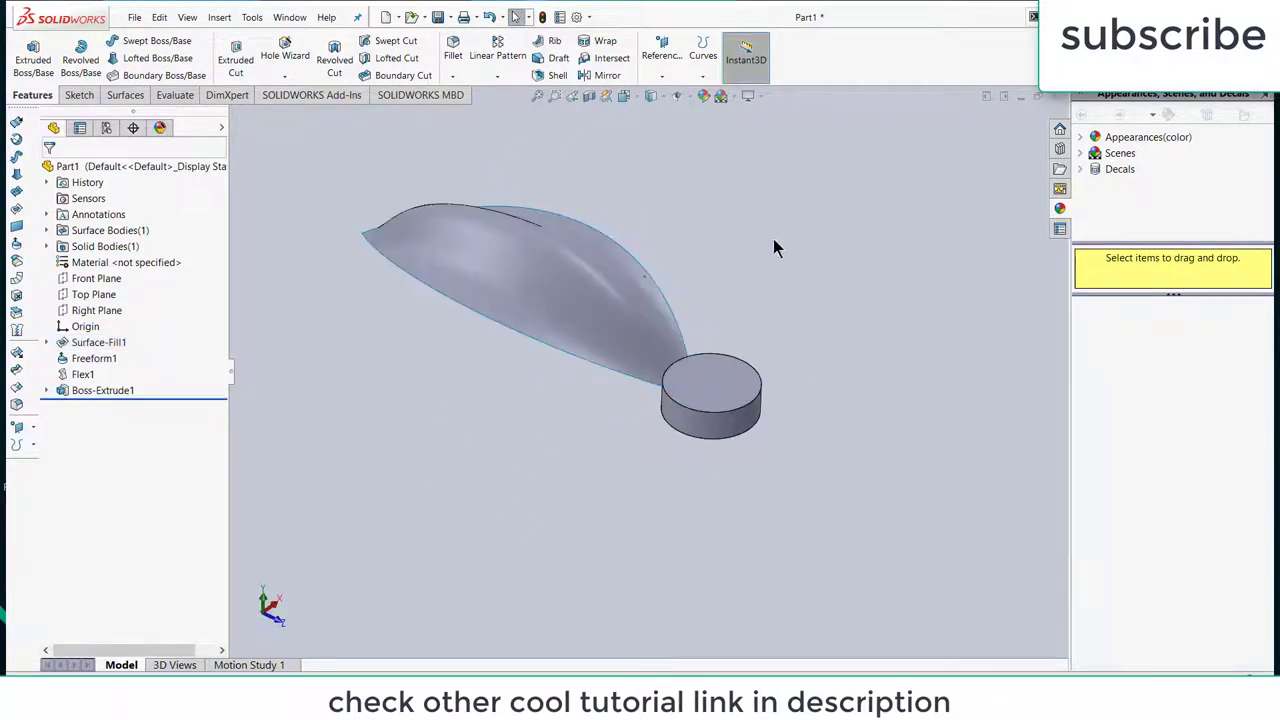
left_click(565, 260)
left_click(124, 95)
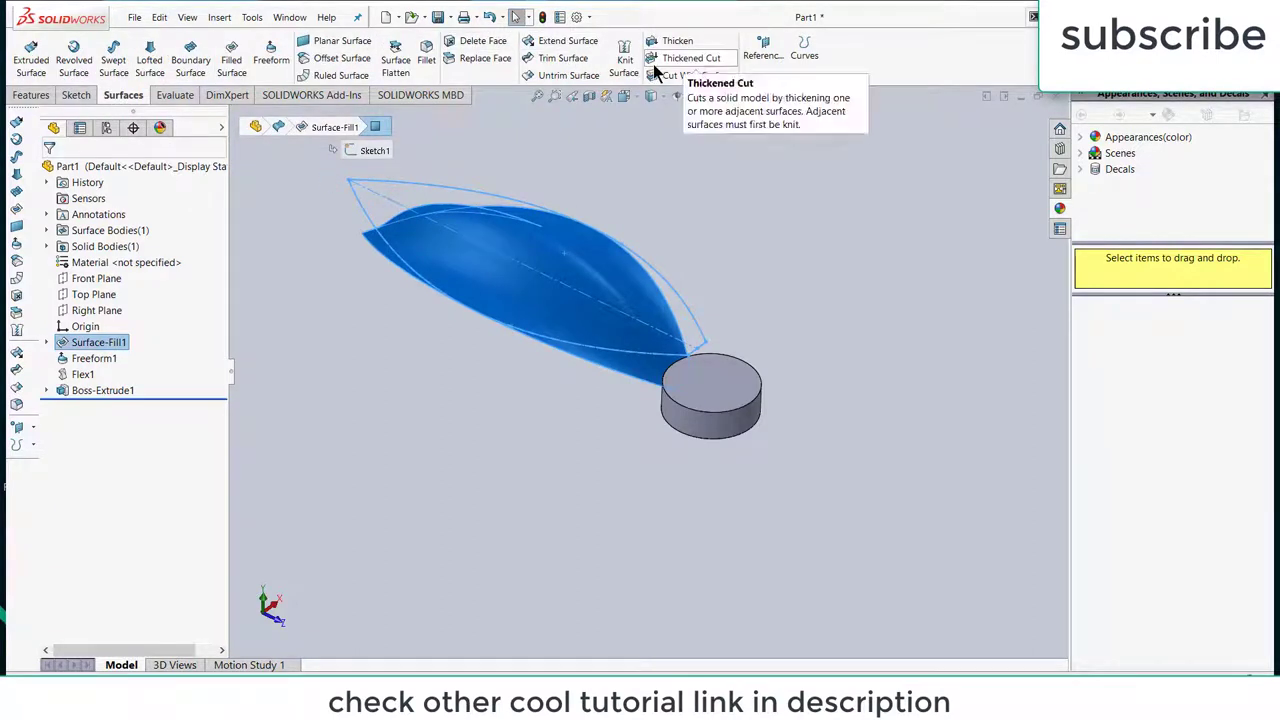
Thicken the bent petal surface 3 mm toward side 2, merged with the disc
left_click(672, 41)
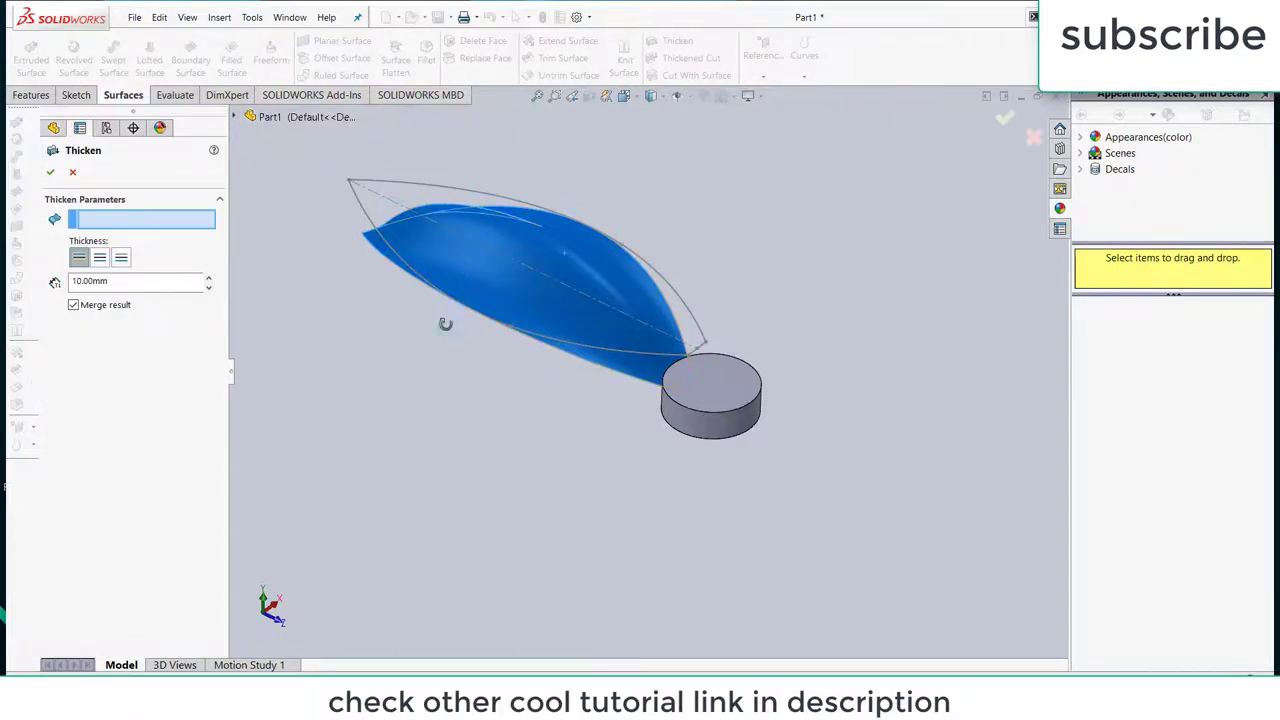
middle_click_drag(445, 324, 436, 282)
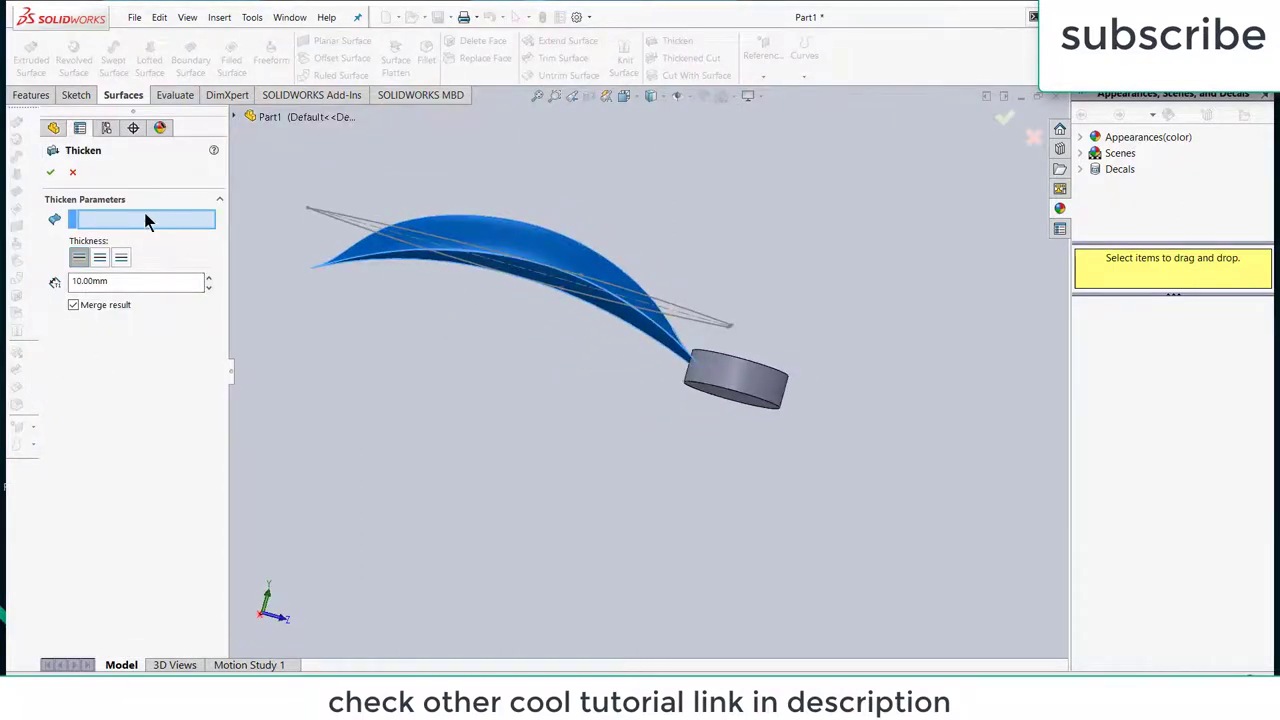
left_click(520, 250)
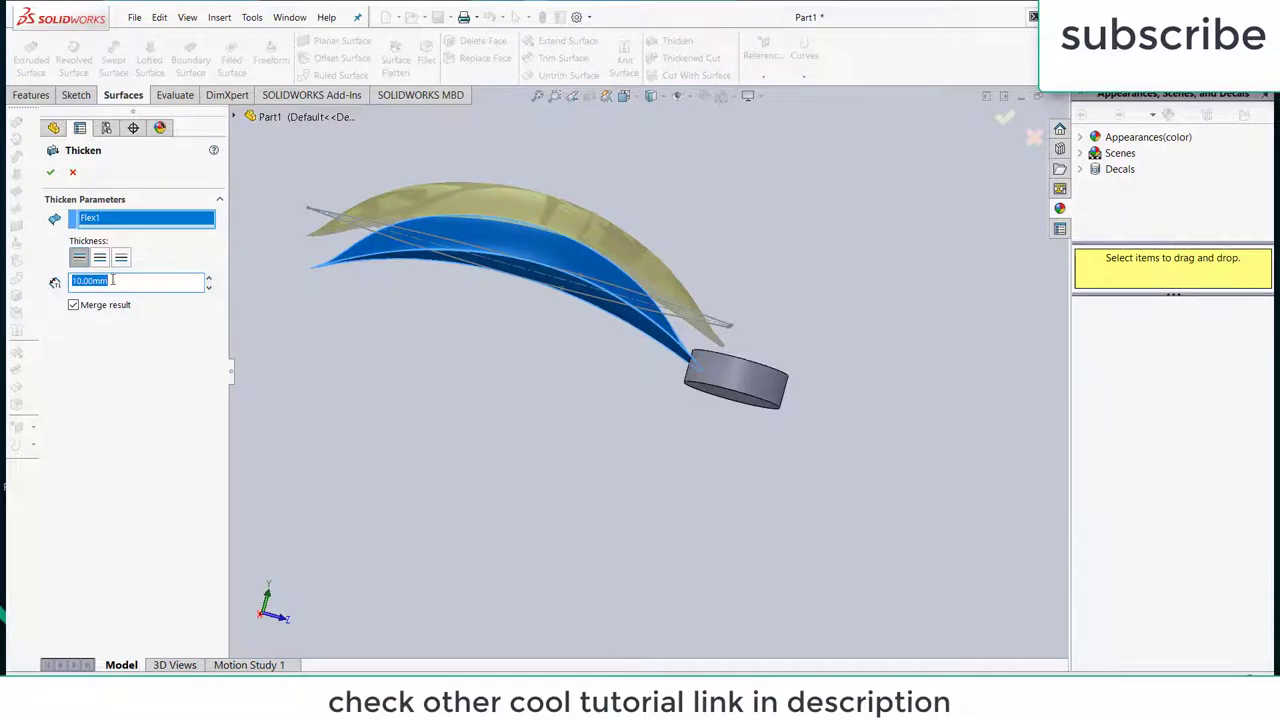
type("3")
middle_click_drag(529, 420, 486, 222)
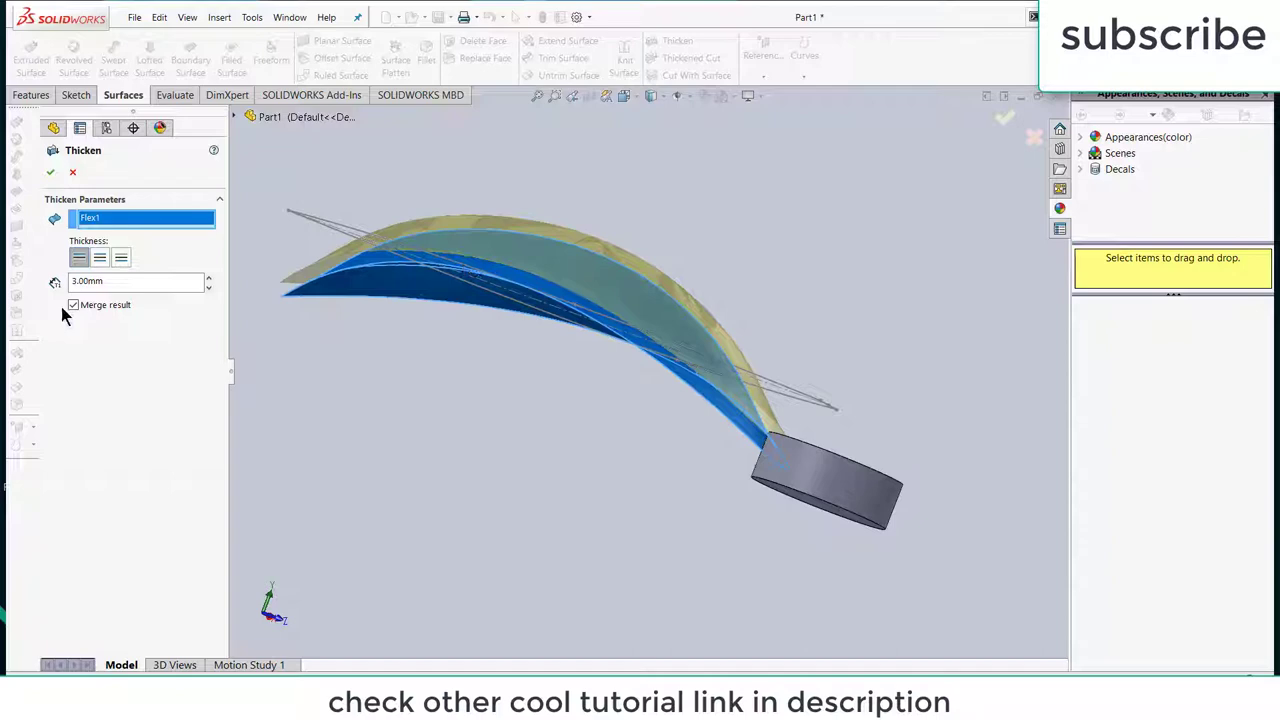
left_click(121, 258)
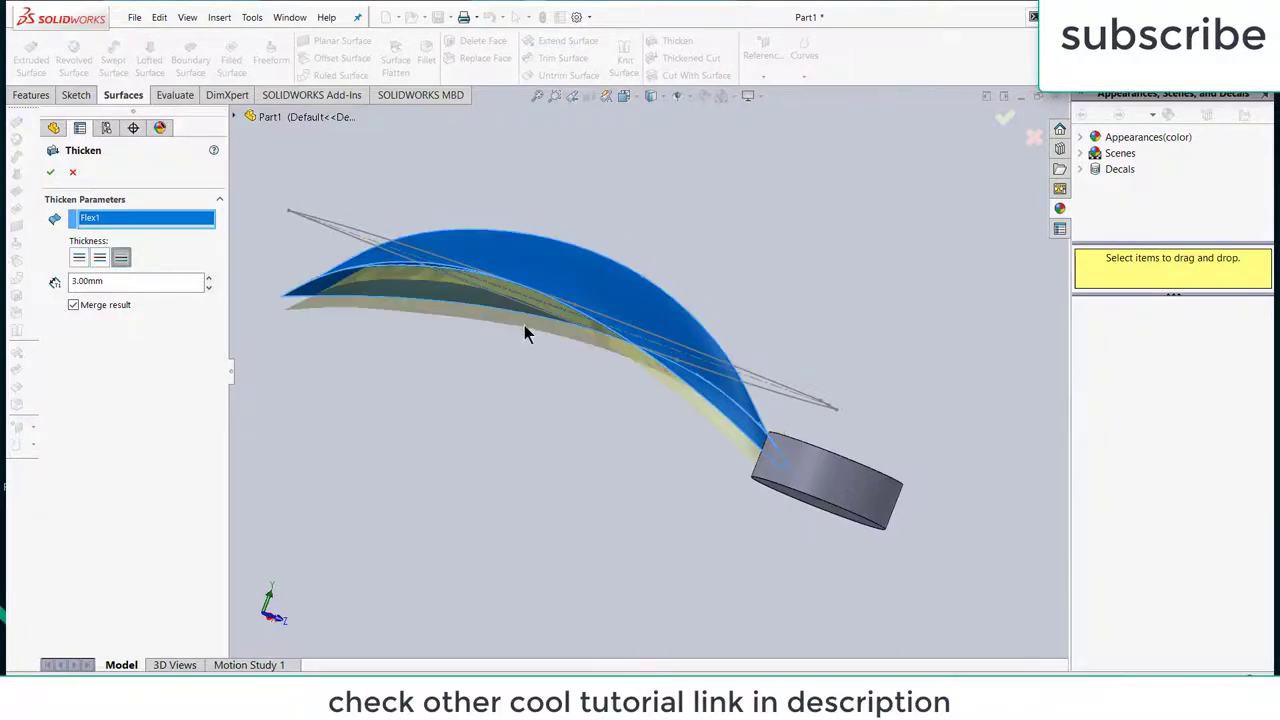
middle_click_drag(524, 330, 522, 405)
left_click(52, 173)
mouse_move(270, 330)
middle_mouse_down()
mouse_move(397, 594)
mouse_move(366, 575)
mouse_move(557, 409)
mouse_move(621, 384)
mouse_move(968, 167)
mouse_move(731, 274)
mouse_move(654, 294)
middle_mouse_up()
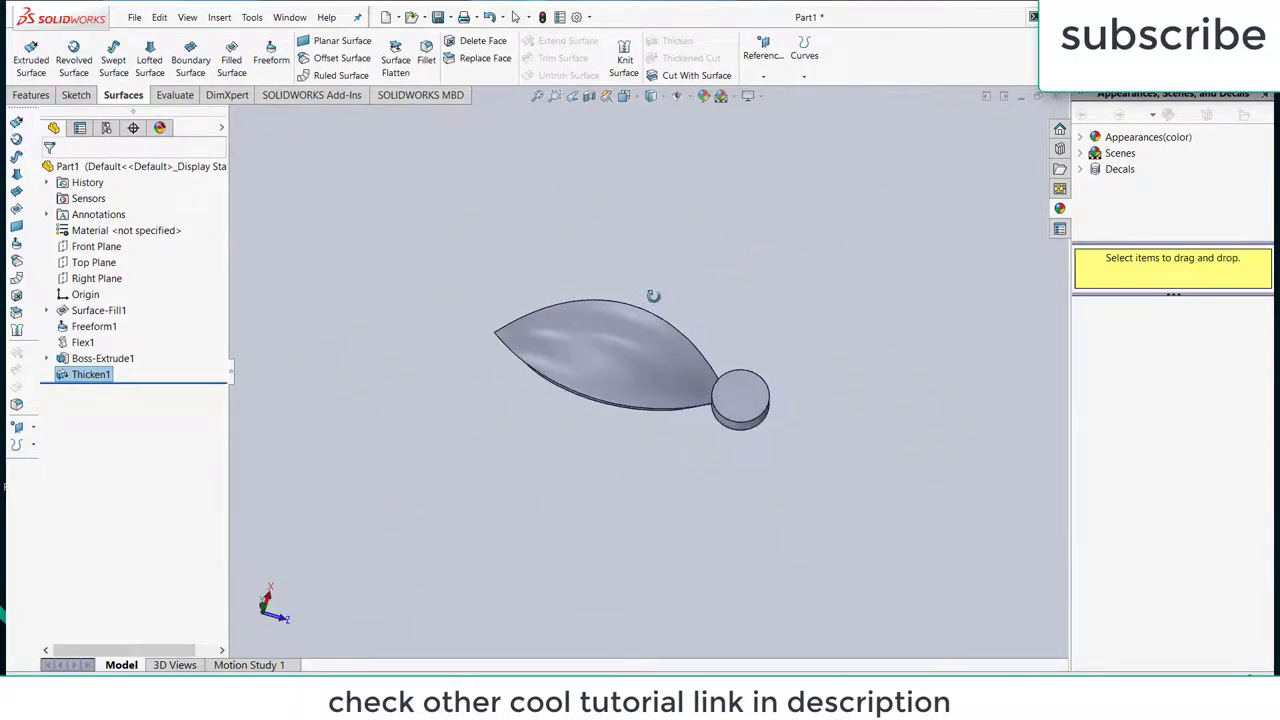
Start a circular pattern about the disc's edge with 6 instances
left_click(30, 97)
left_click(493, 77)
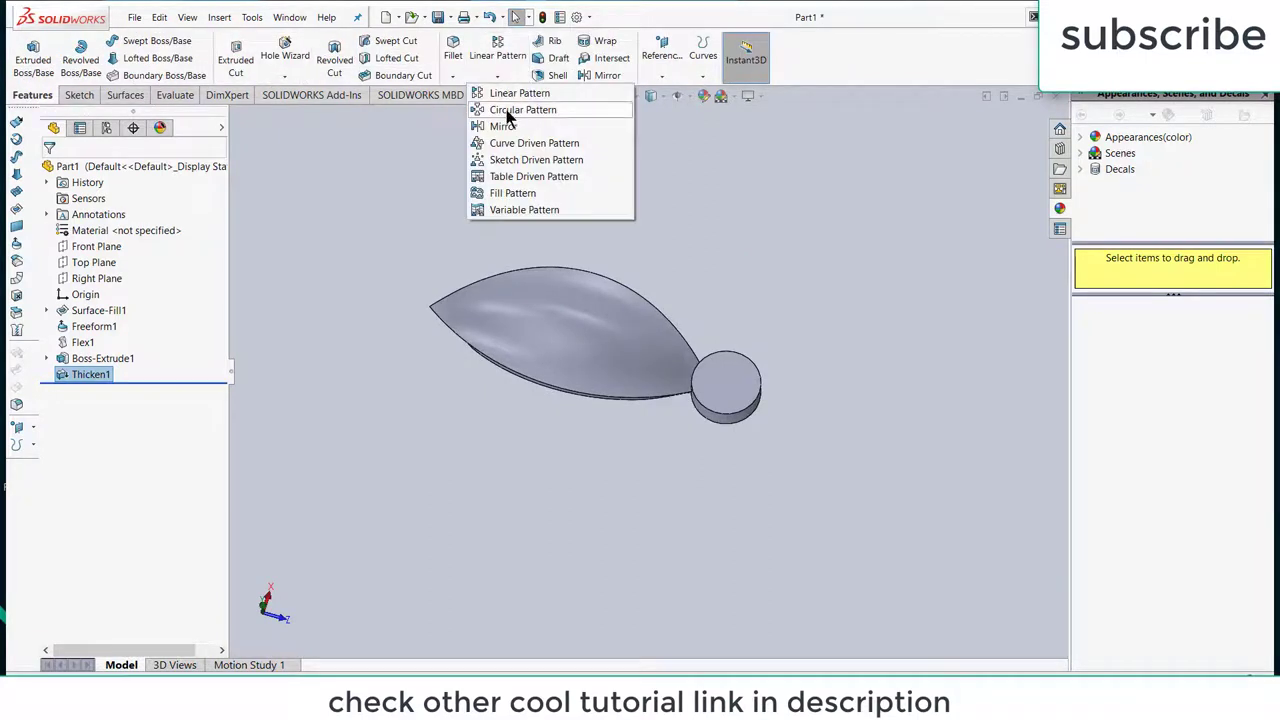
left_click(508, 110)
left_click(136, 222)
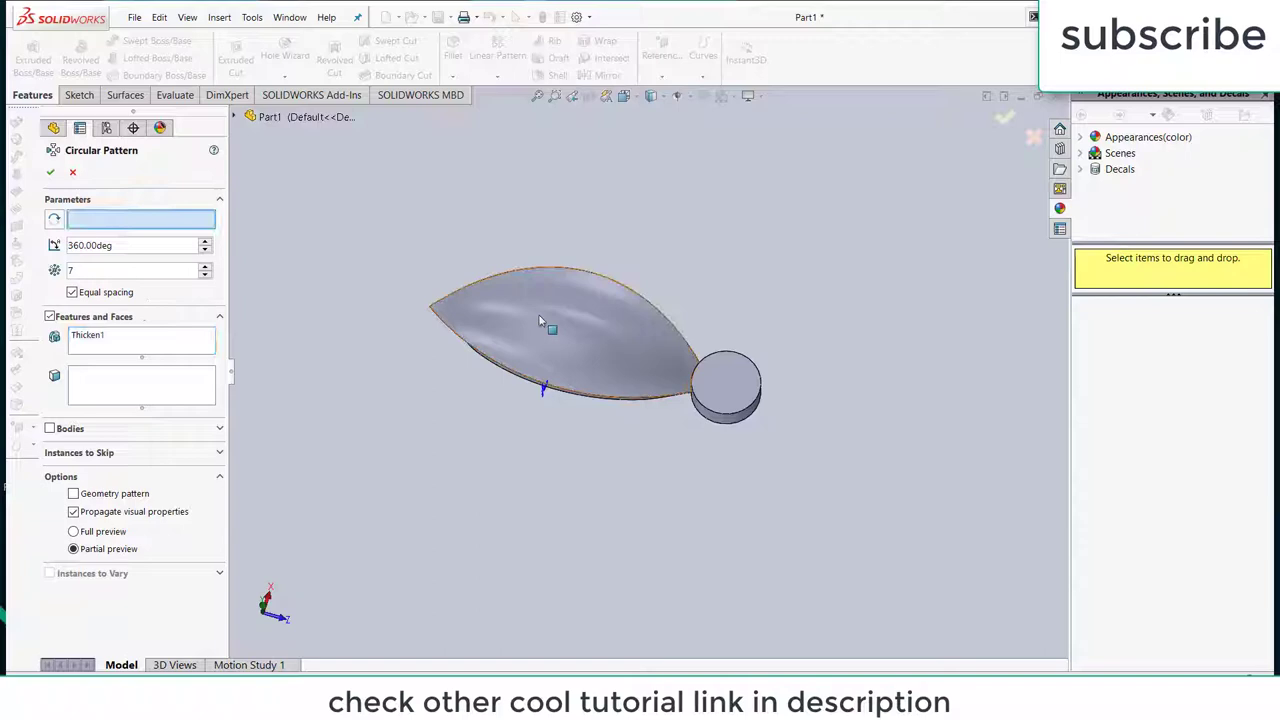
left_click(745, 418)
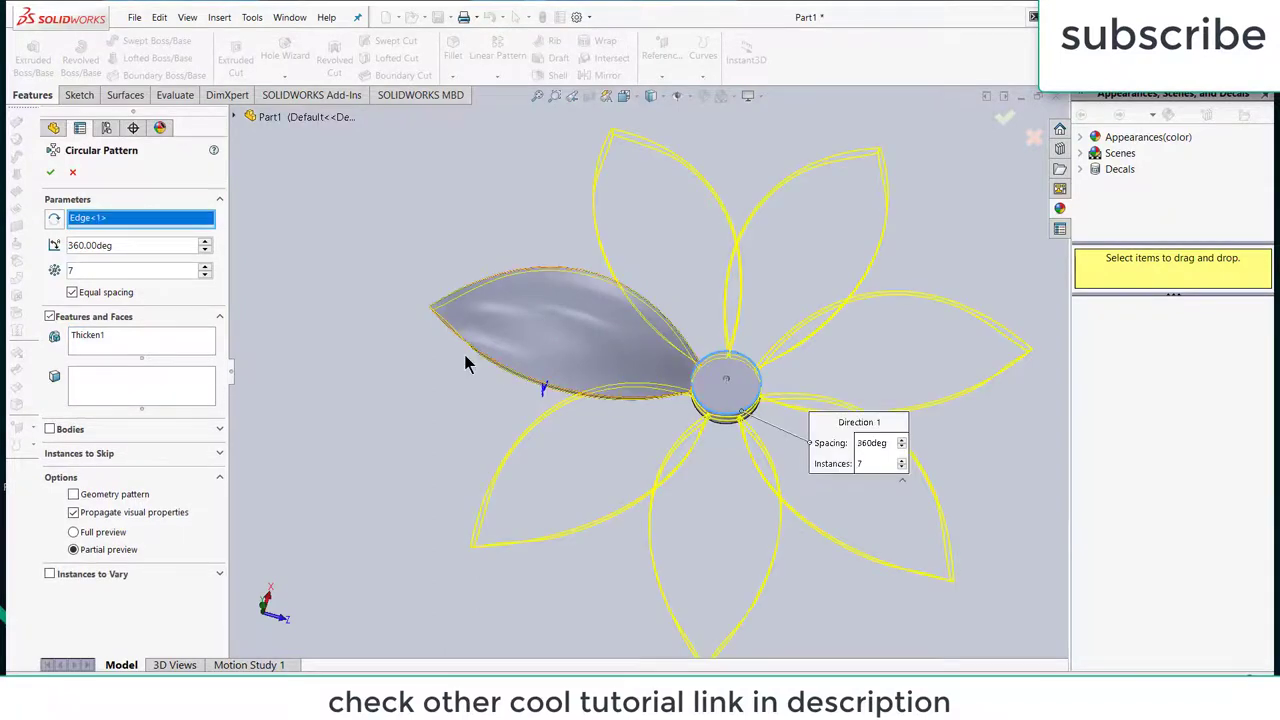
middle_click_drag(465, 363, 420, 278)
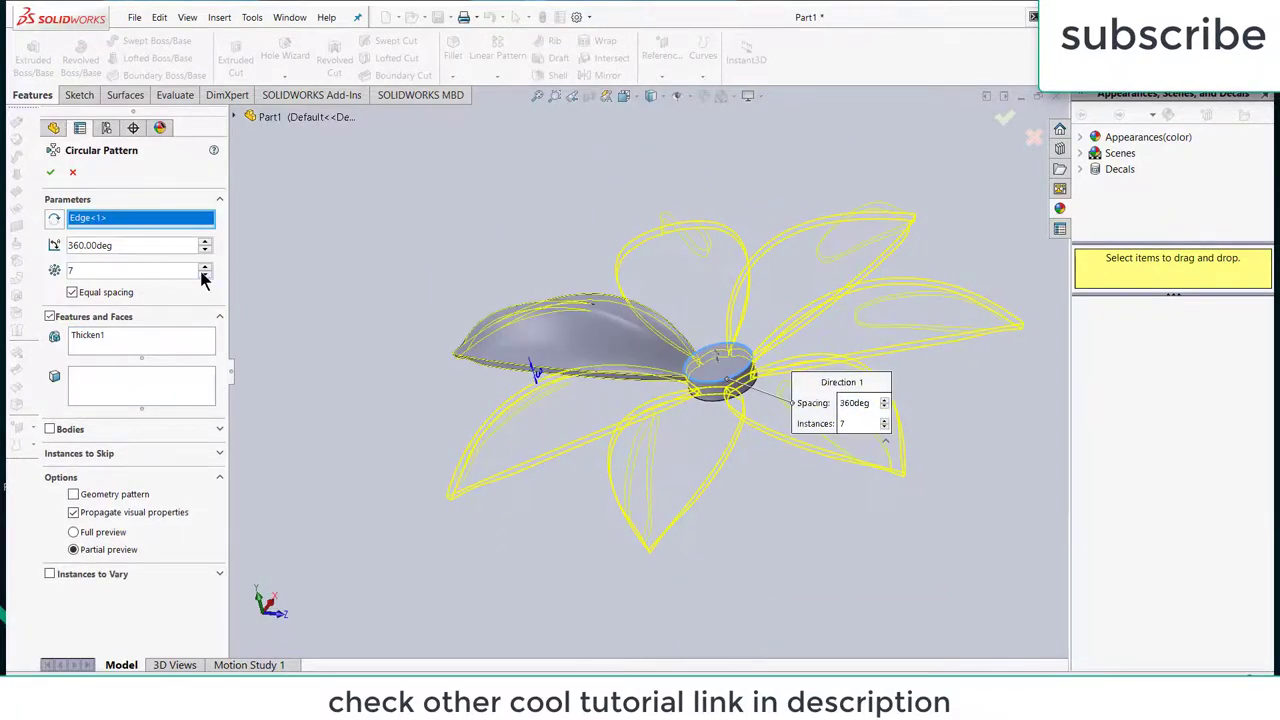
left_click(204, 276)
middle_click_drag(737, 320, 745, 403)
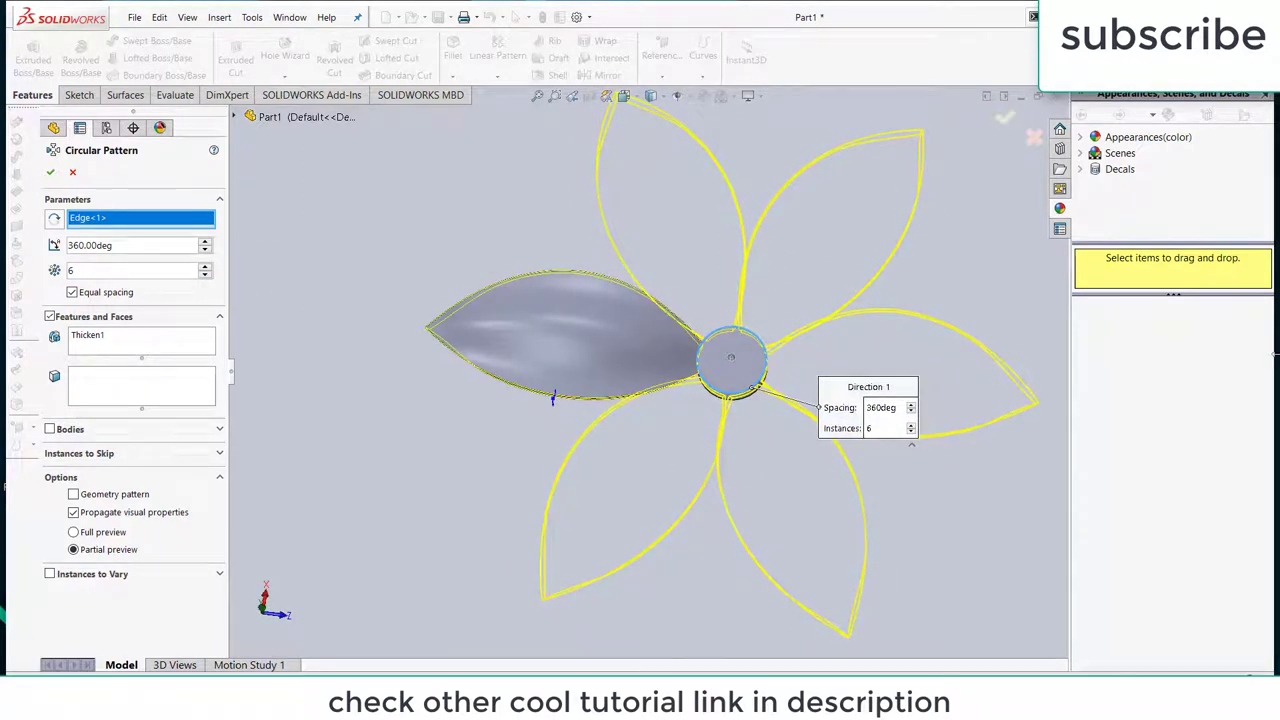
Pattern the Thicken1 body instead of features, then confirm the six-petal pattern
left_click(51, 173)
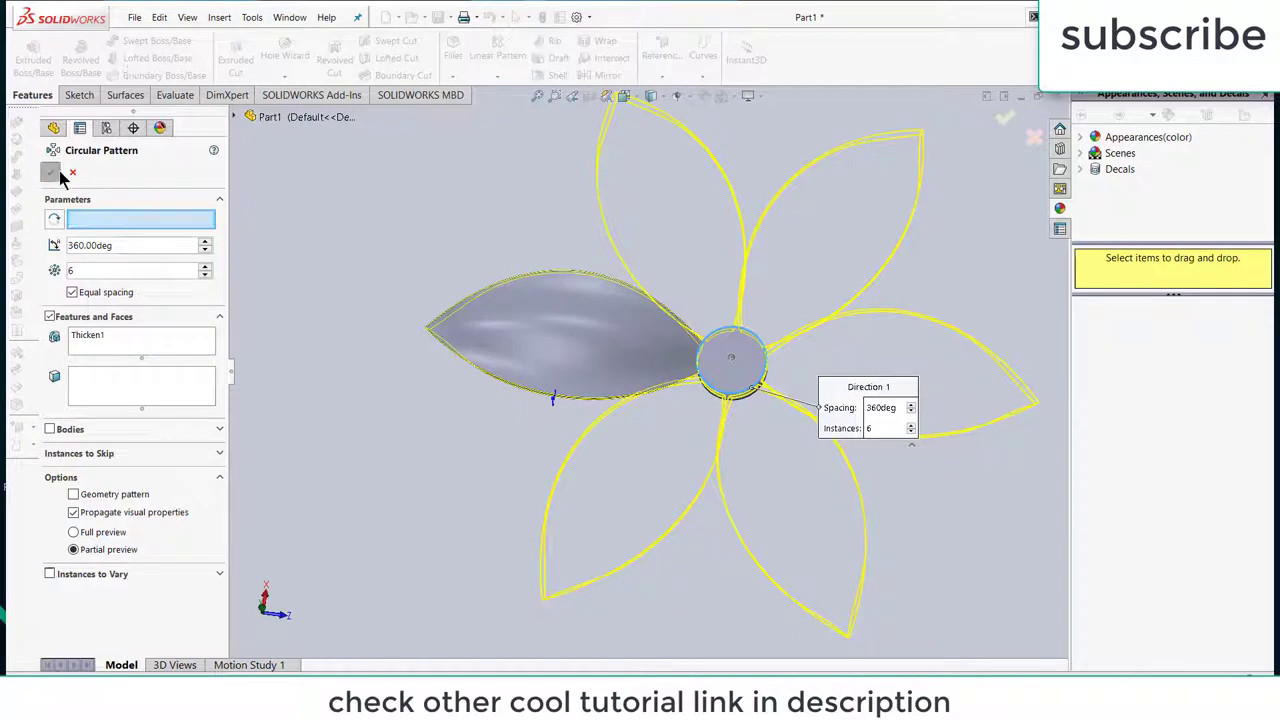
left_click(48, 317)
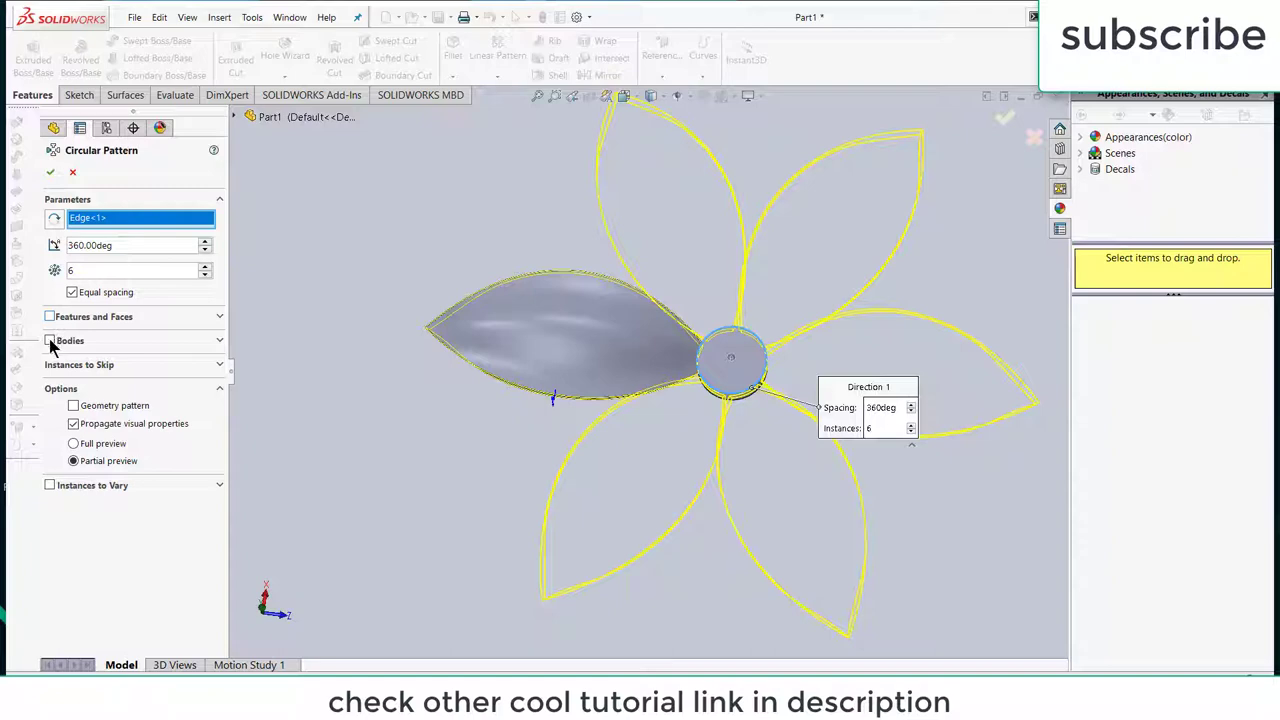
left_click(50, 341)
left_click(590, 325)
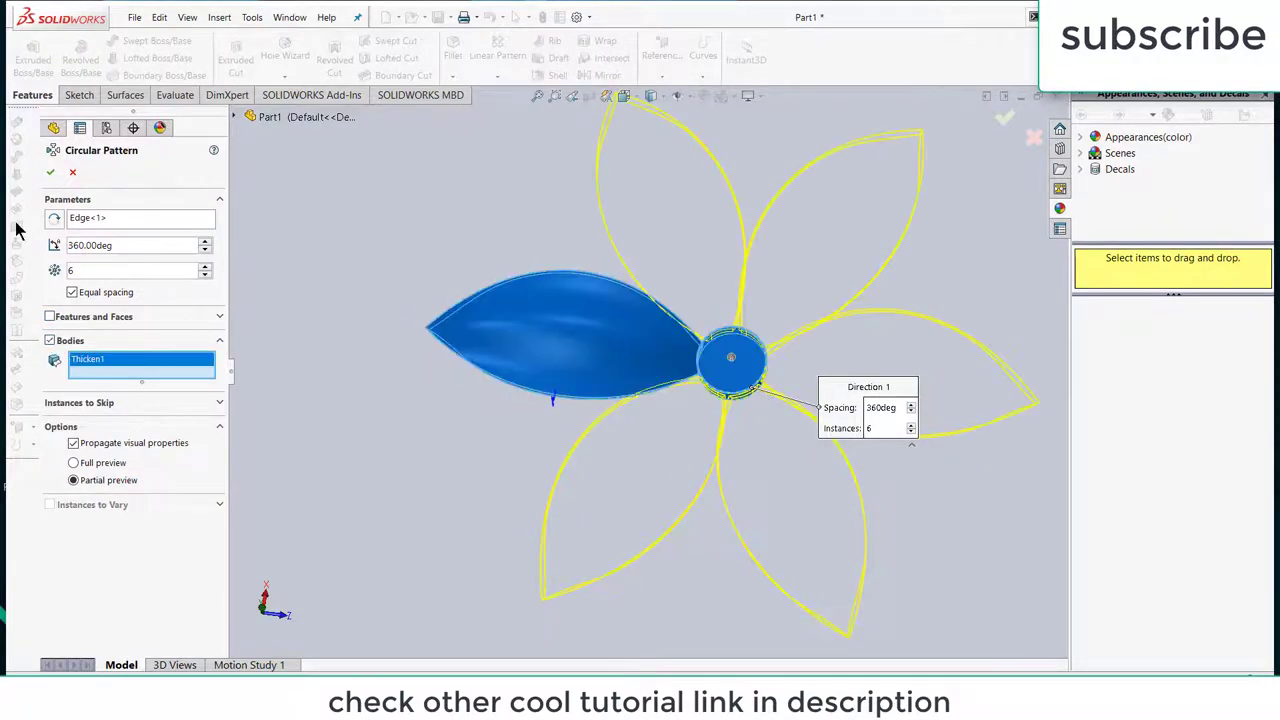
left_click(51, 174)
middle_click_drag(887, 332, 892, 438)
Choose to apply a new appearance to the whole part (Part1) from the top petal
scroll(777, 286, "down", 3)
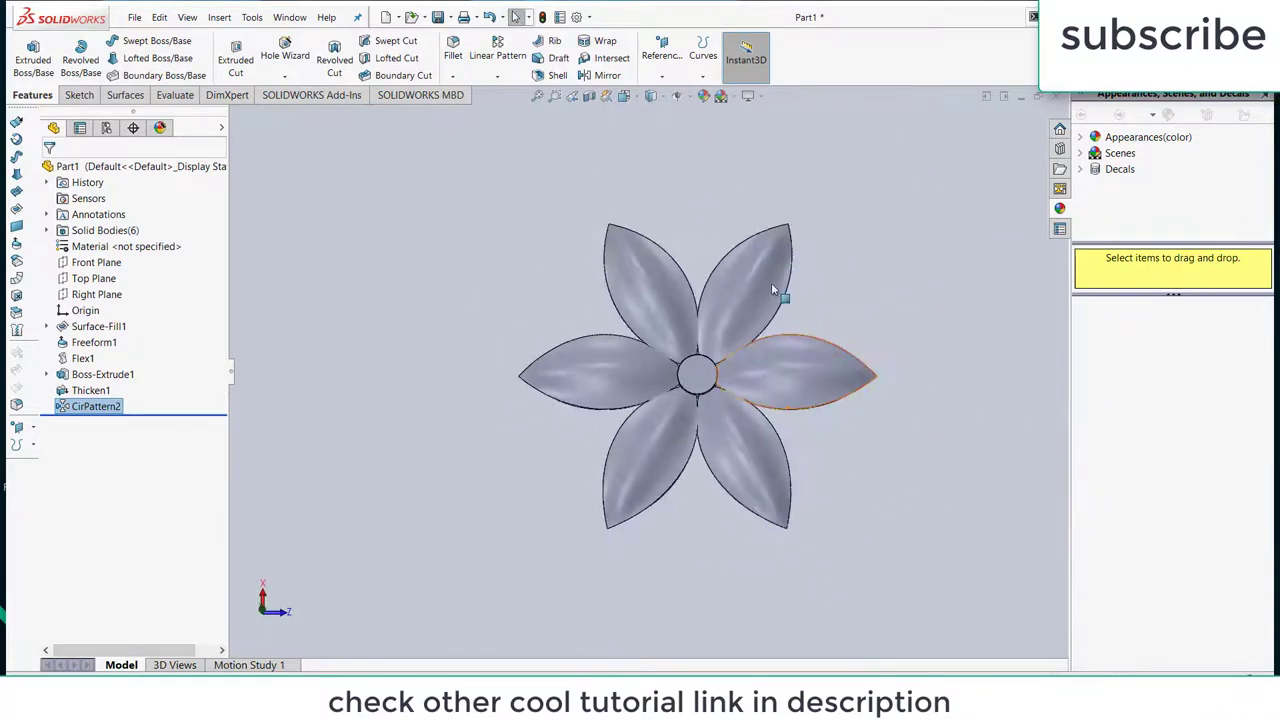
scroll(737, 334, "up", 2)
middle_click_drag(737, 334, 768, 345)
scroll(768, 345, "down", 3)
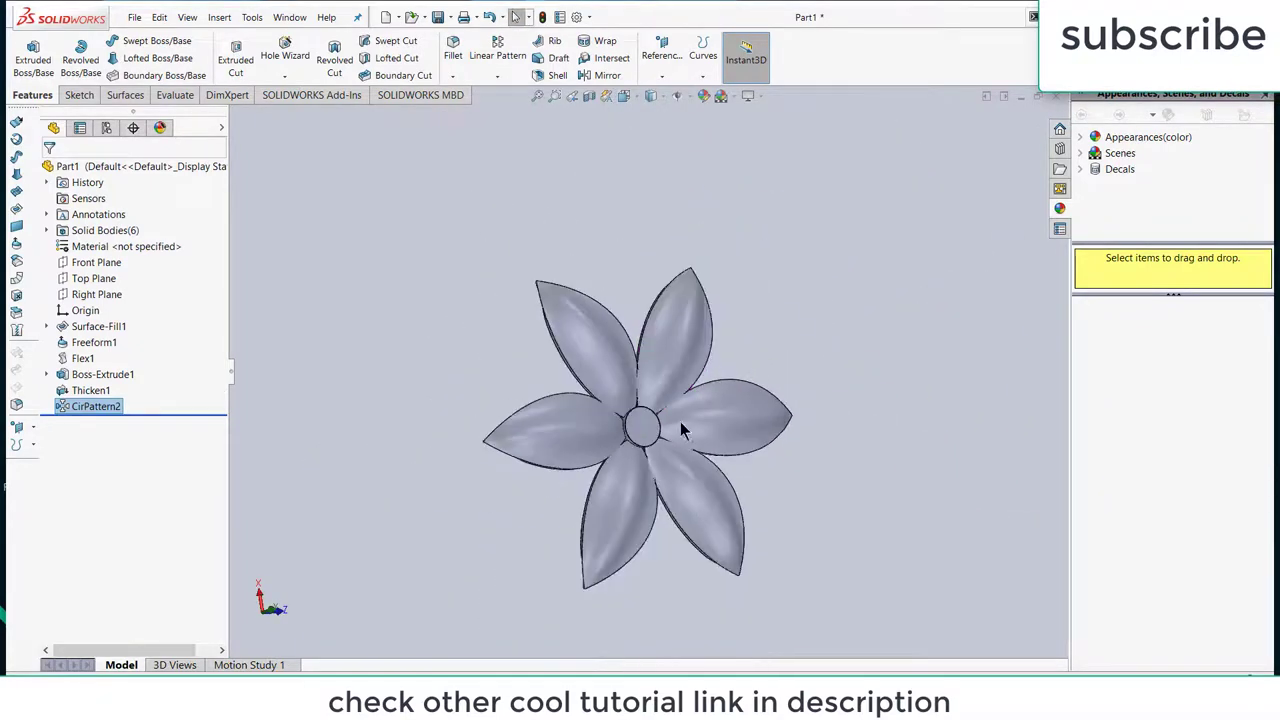
scroll(677, 431, "up", 1)
scroll(677, 431, "down", 2)
scroll(680, 383, "up", 2)
scroll(680, 383, "up", 2)
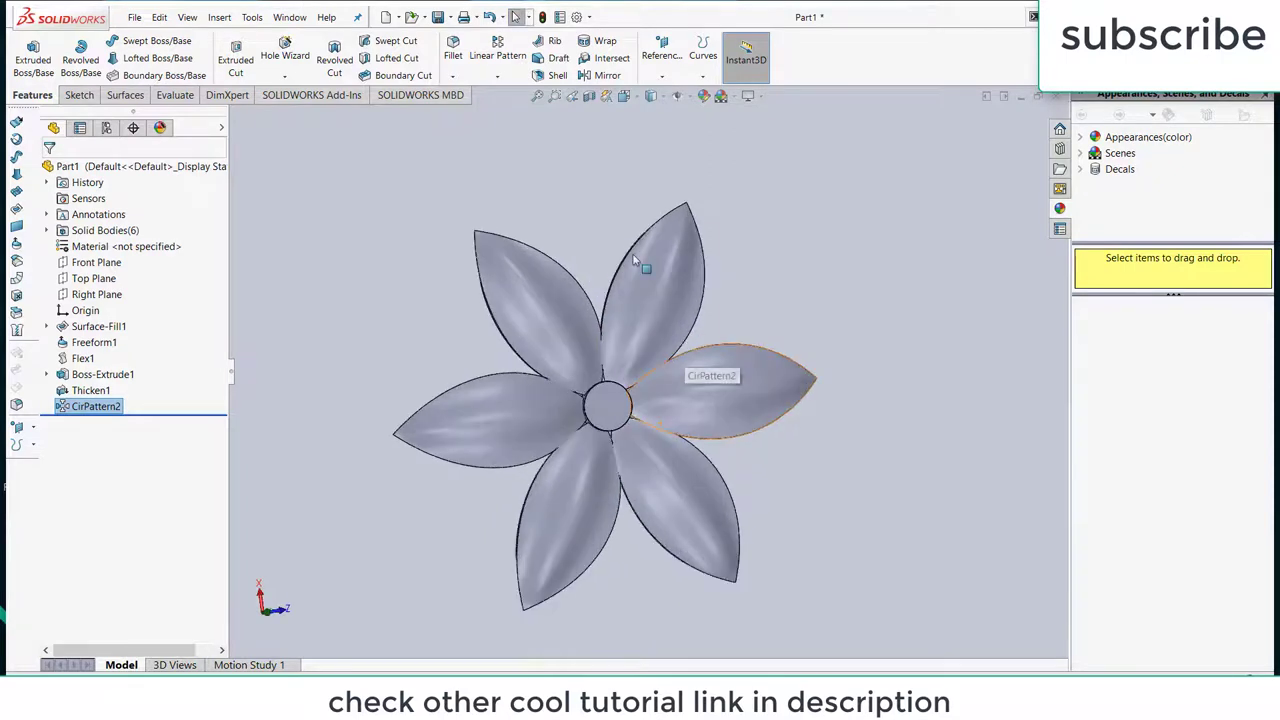
left_click(666, 271)
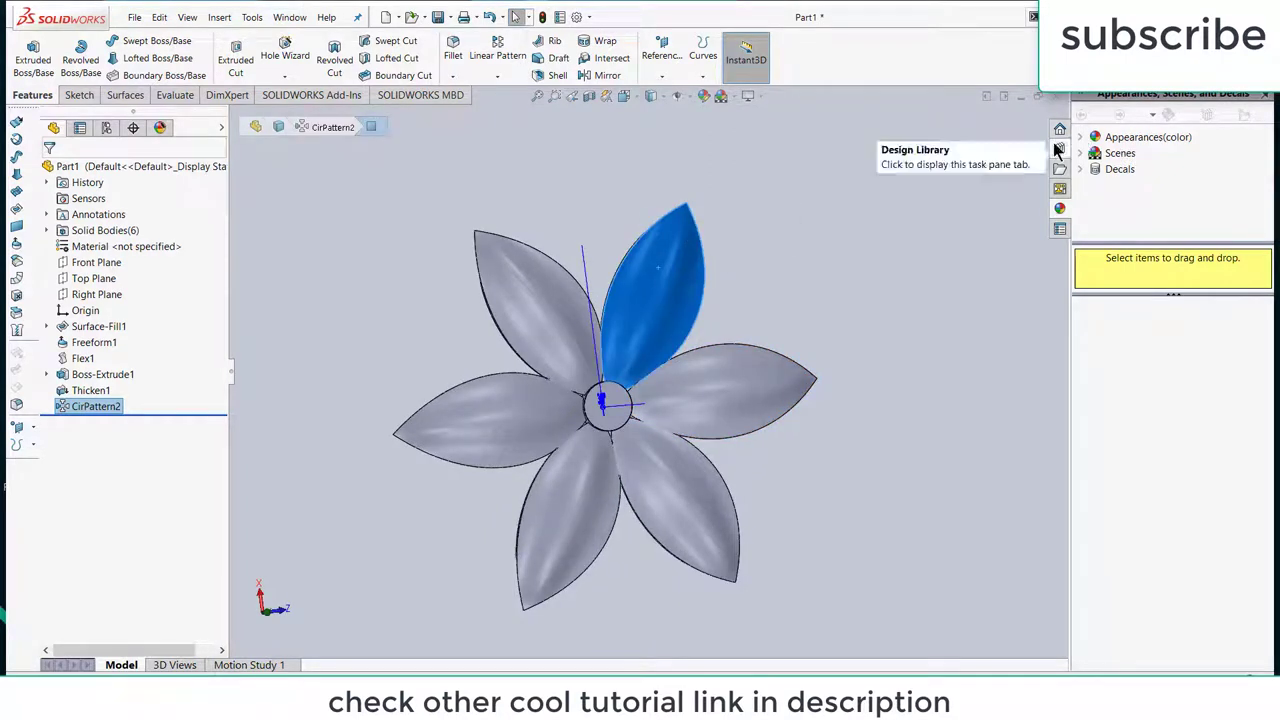
right_click(630, 269)
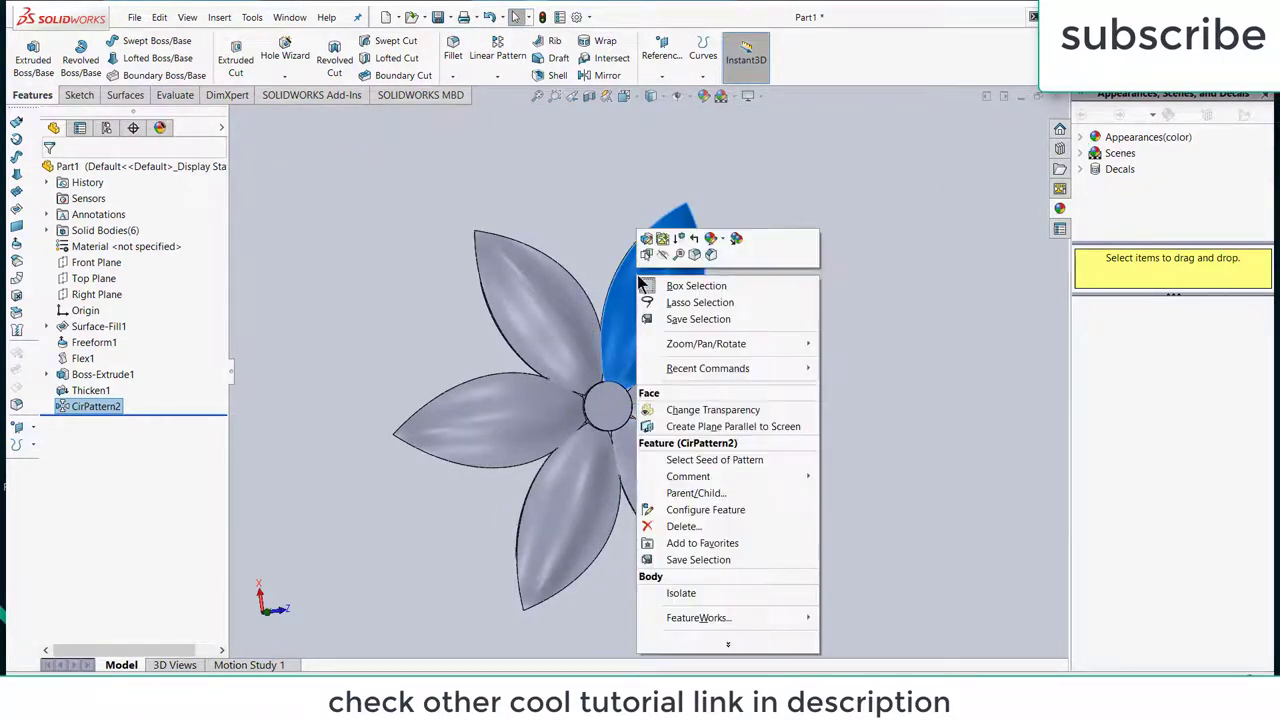
left_click(722, 240)
left_click(731, 316)
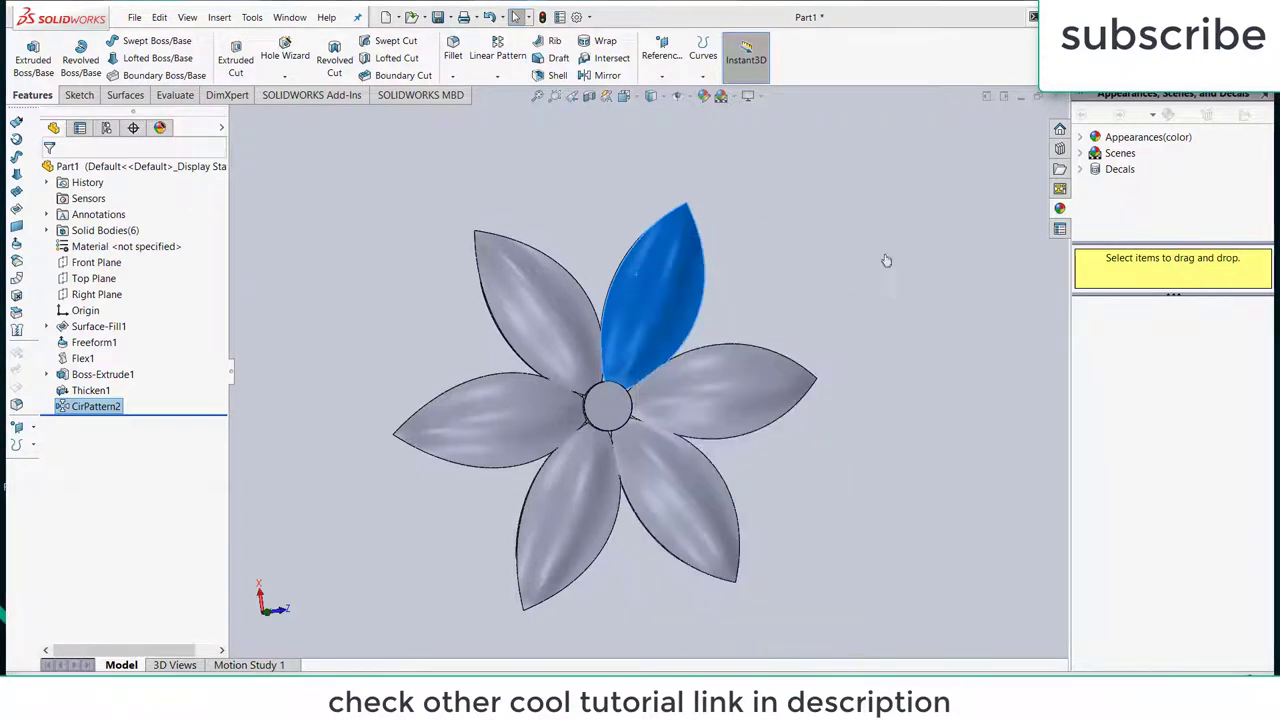
Open the Organic > Wood appearances in the appearance library
left_click(1081, 138)
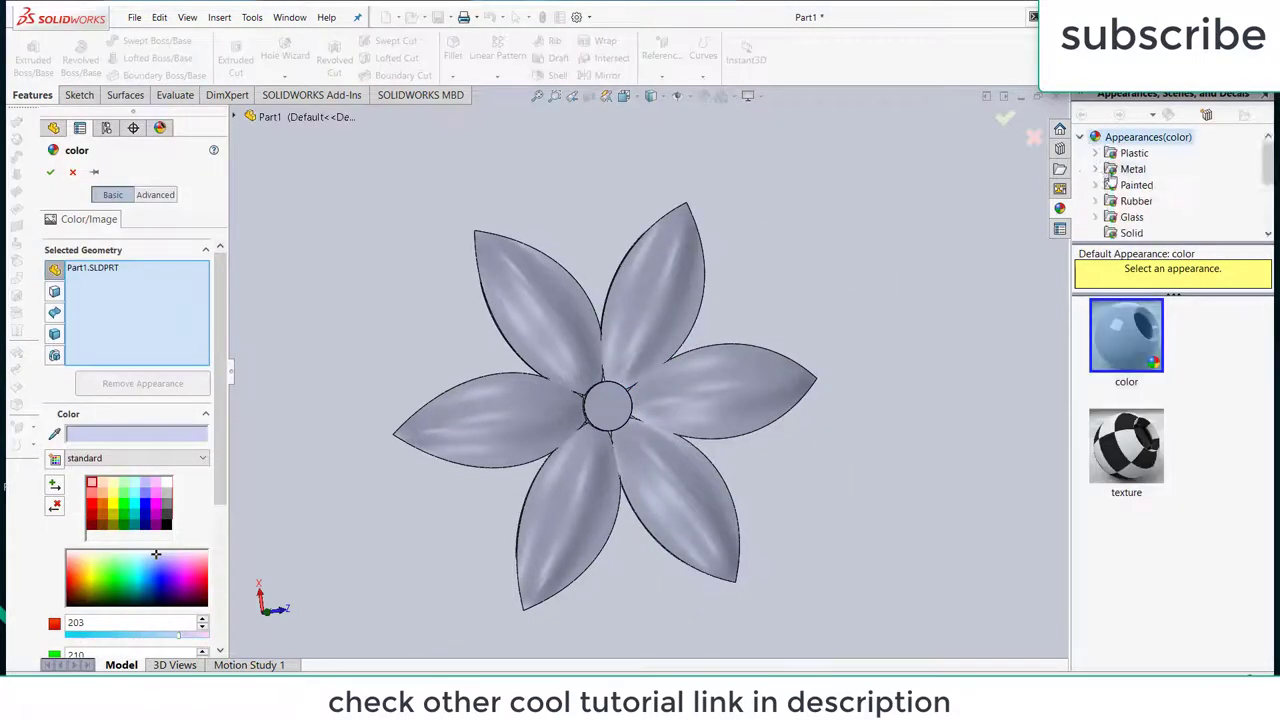
scroll(1140, 218, "down", 3)
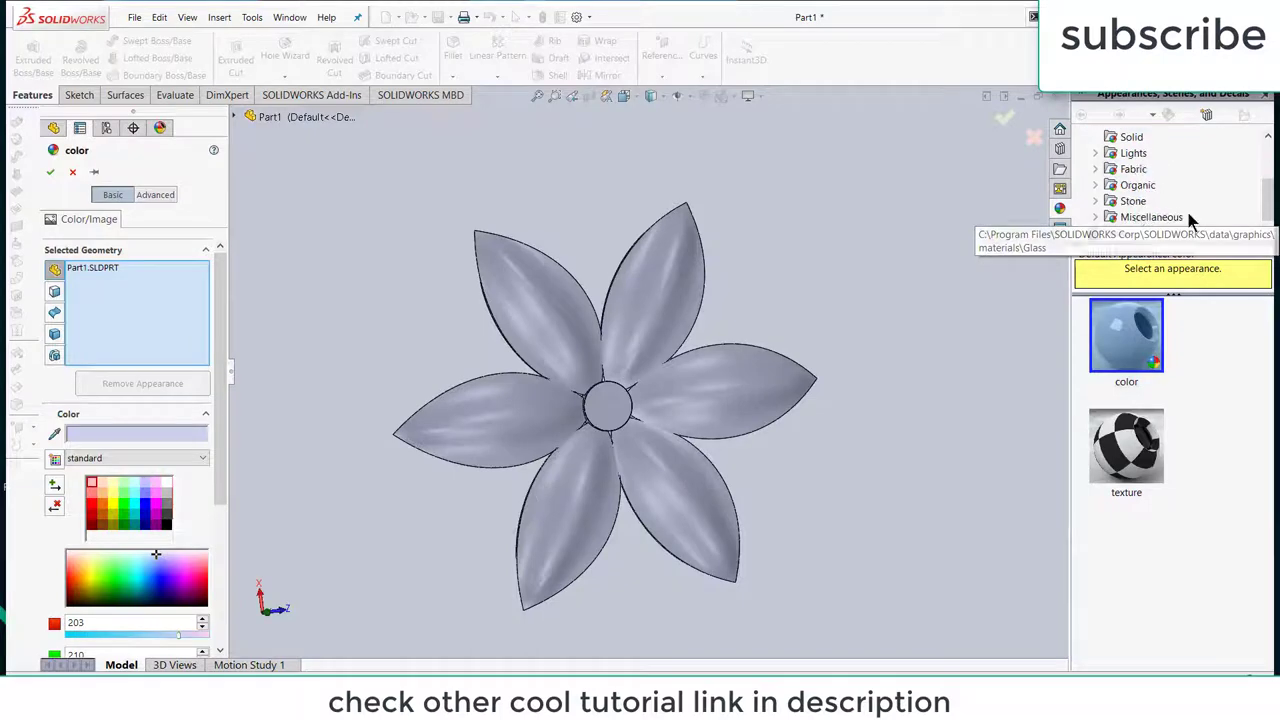
left_click(1125, 187)
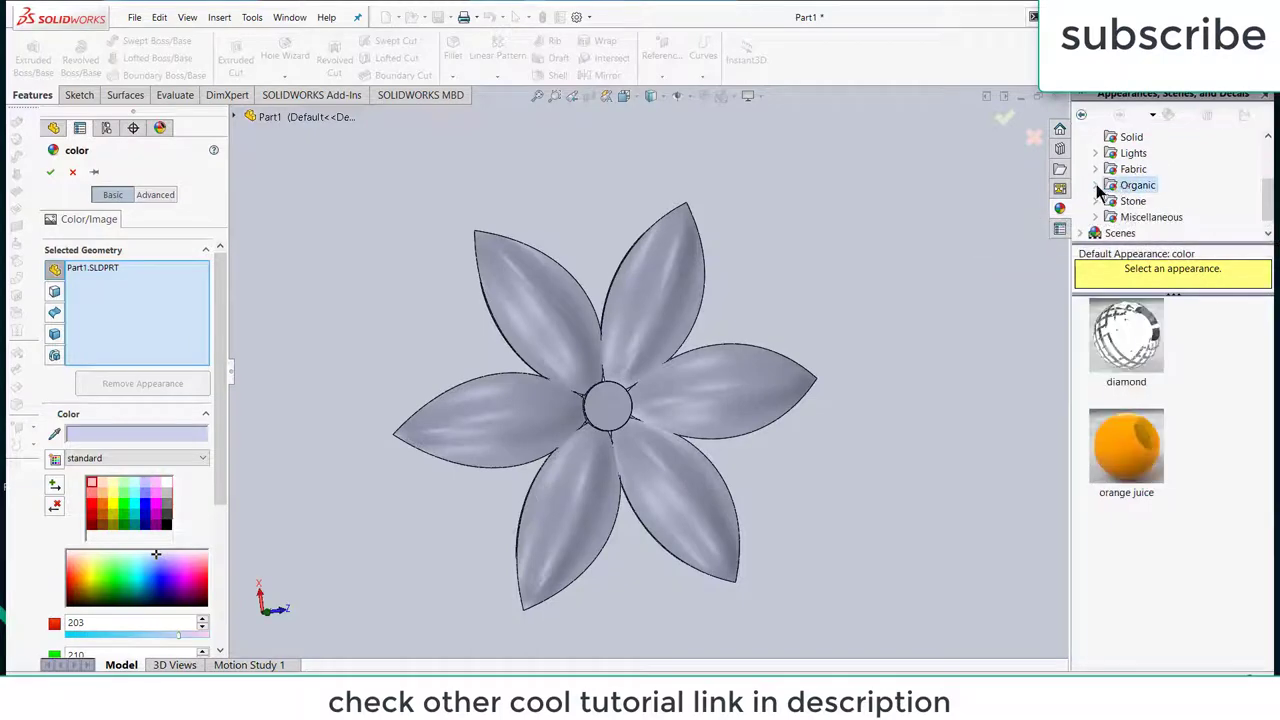
left_click(1096, 187)
left_click(1143, 156)
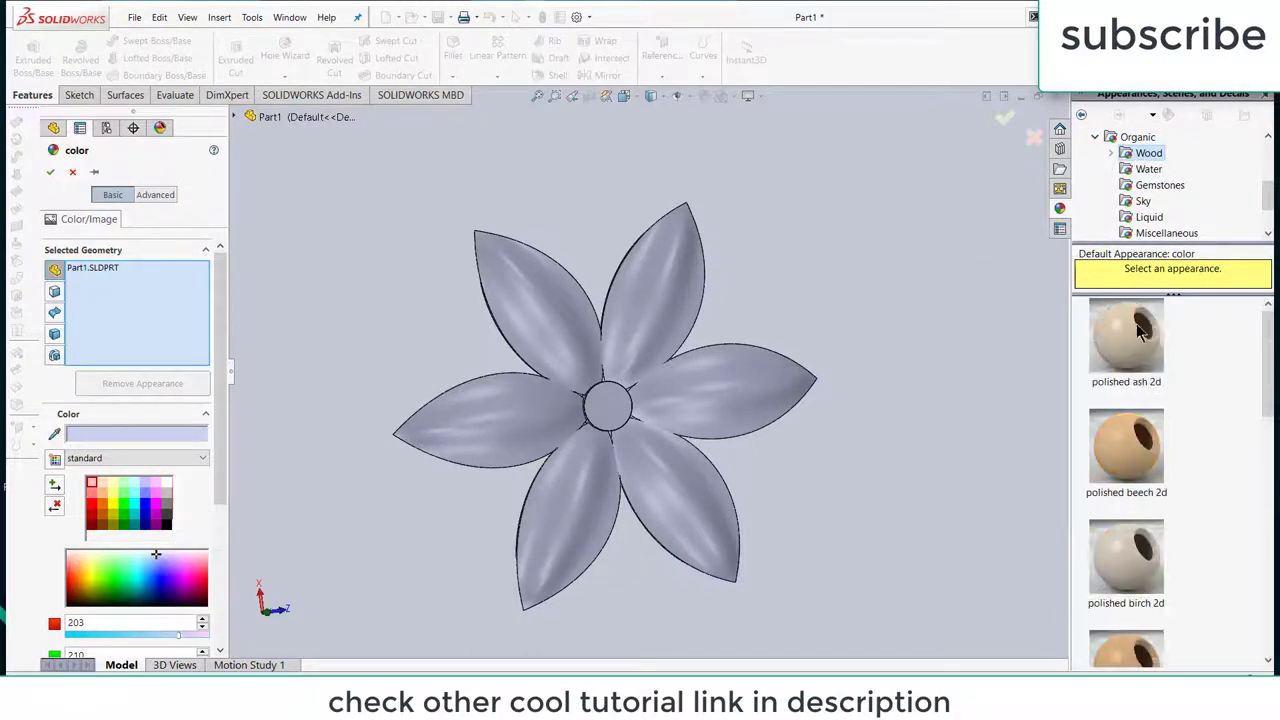
scroll(1141, 433, "down", 4)
scroll(1137, 420, "up", 1)
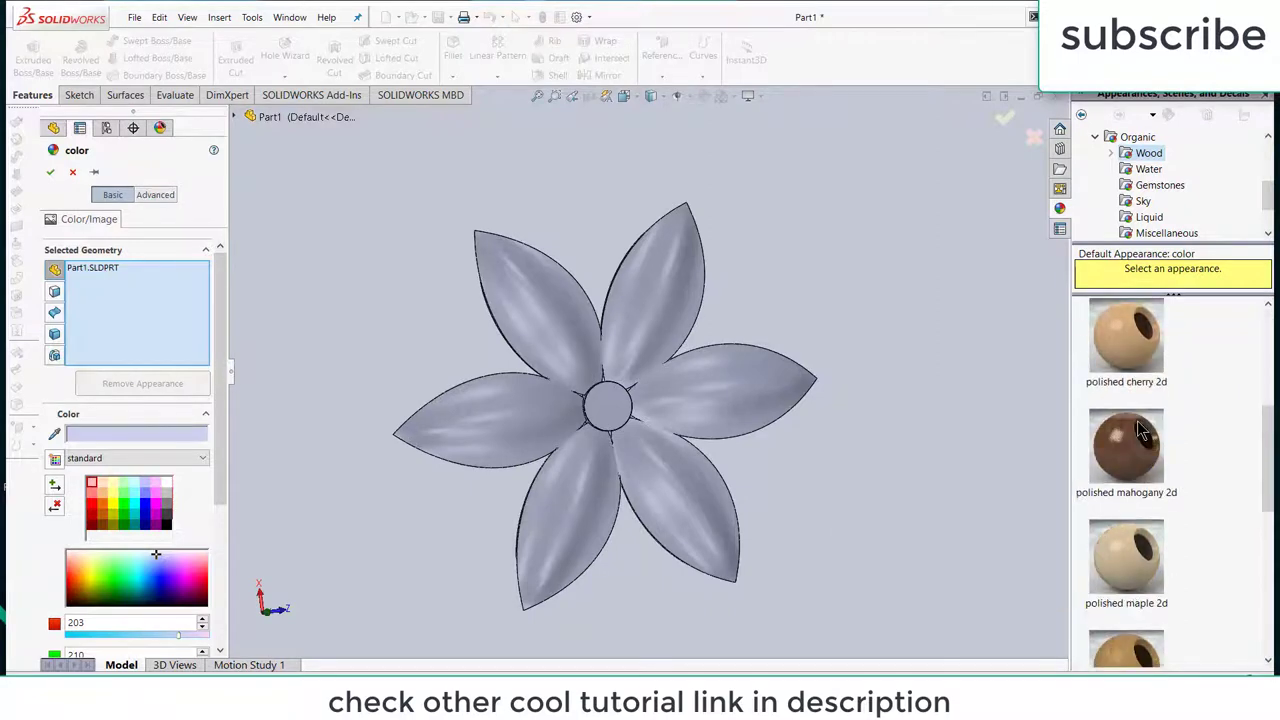
mouse_move(1137, 420)
Apply polished ash 2d wood to the flower after trying polished cherry 2d
left_click_drag(1132, 335, 615, 385)
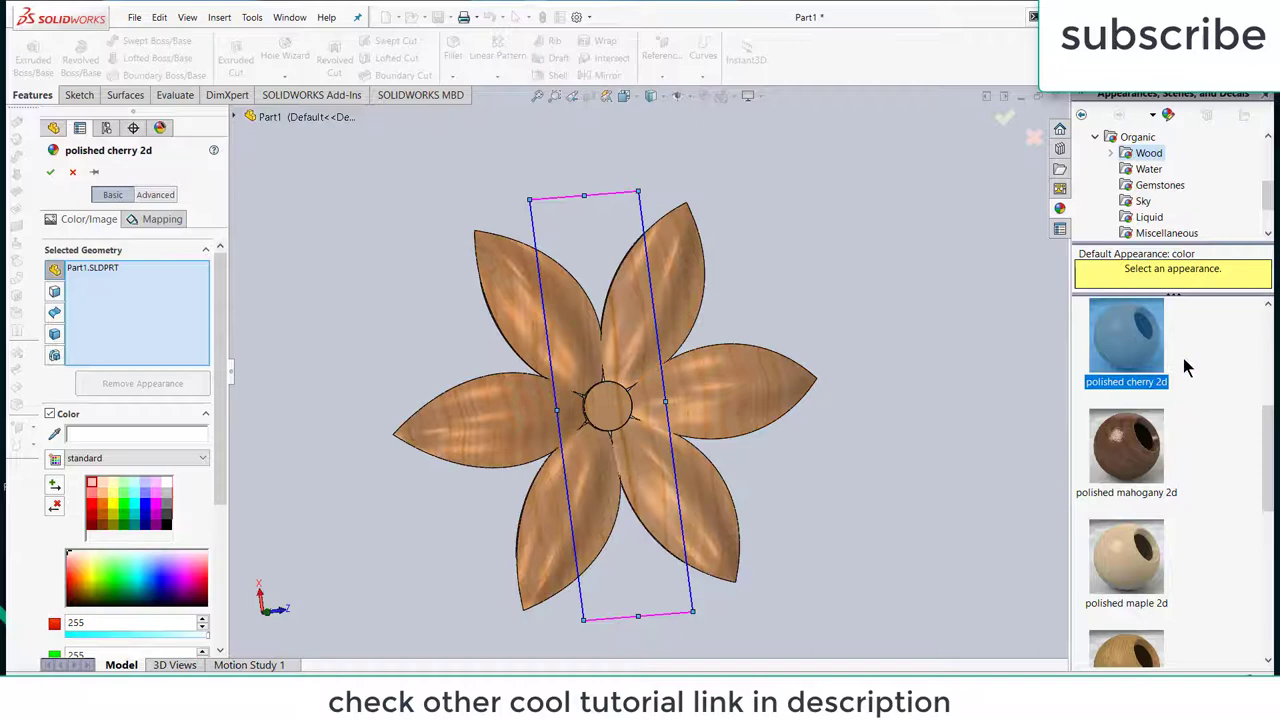
scroll(1182, 357, "up", 3)
left_click_drag(1120, 445, 542, 349)
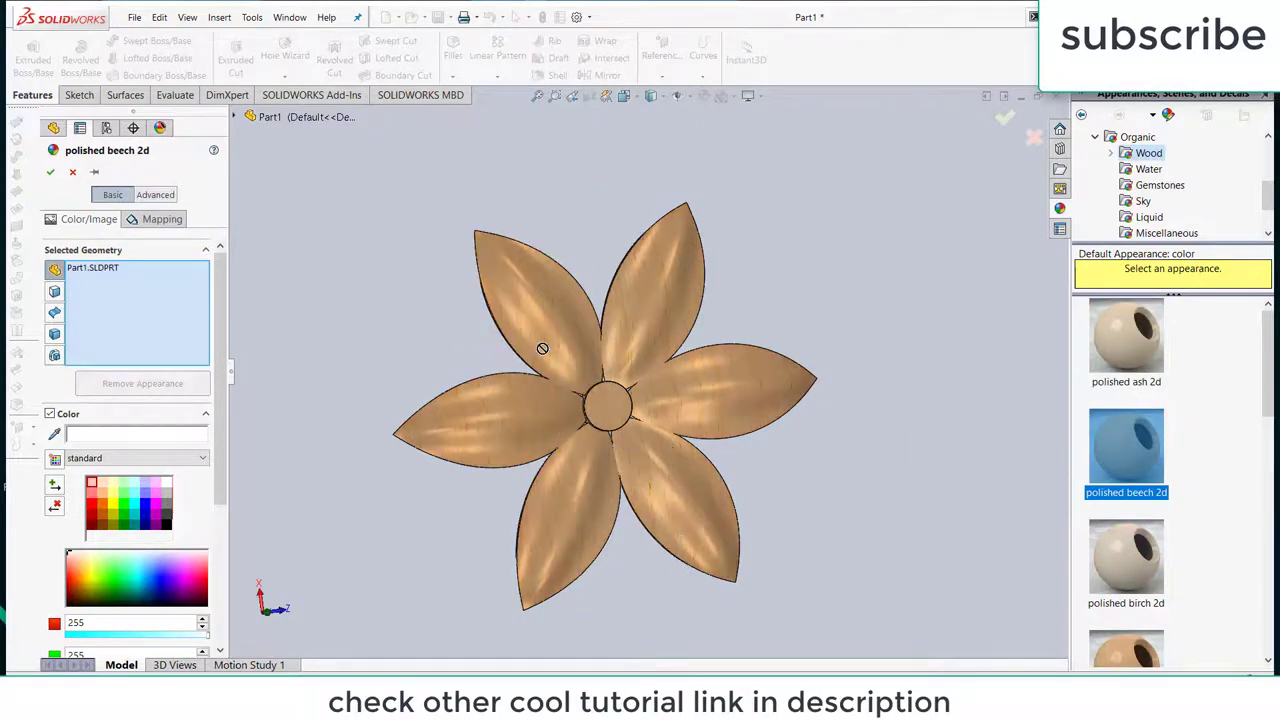
left_click_drag(1140, 332, 586, 337)
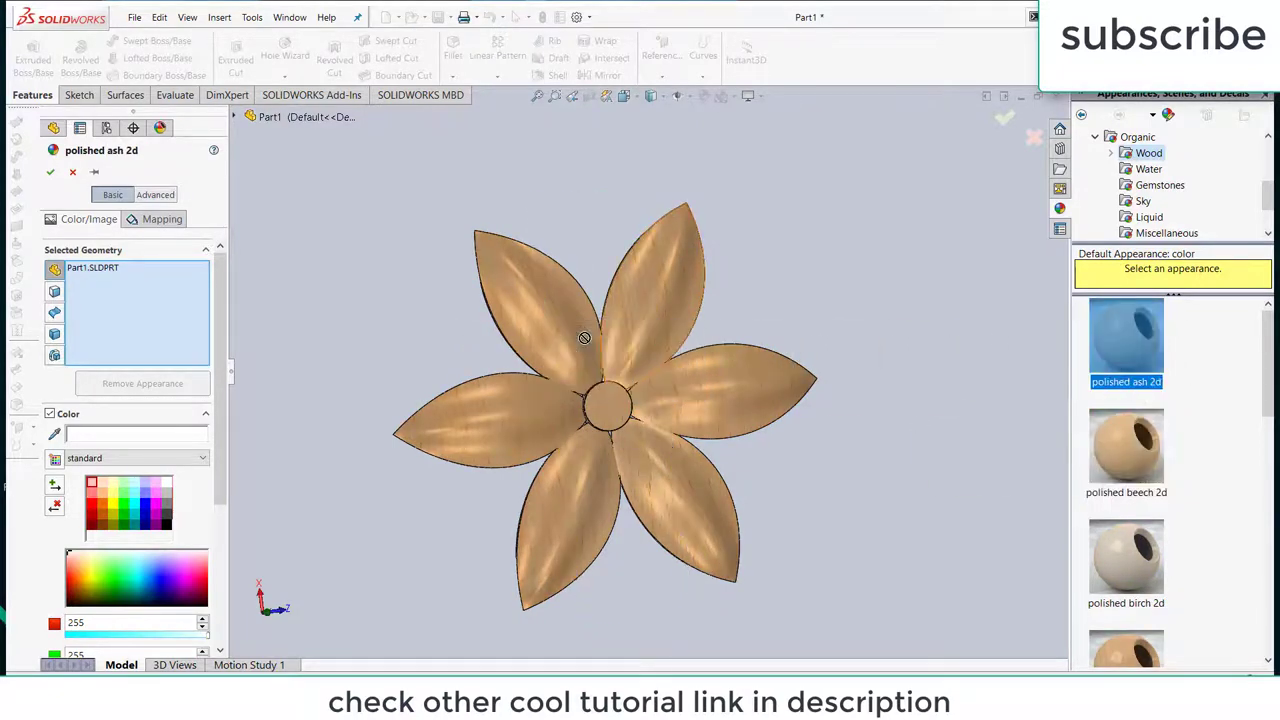
middle_click_drag(810, 400, 740, 400)
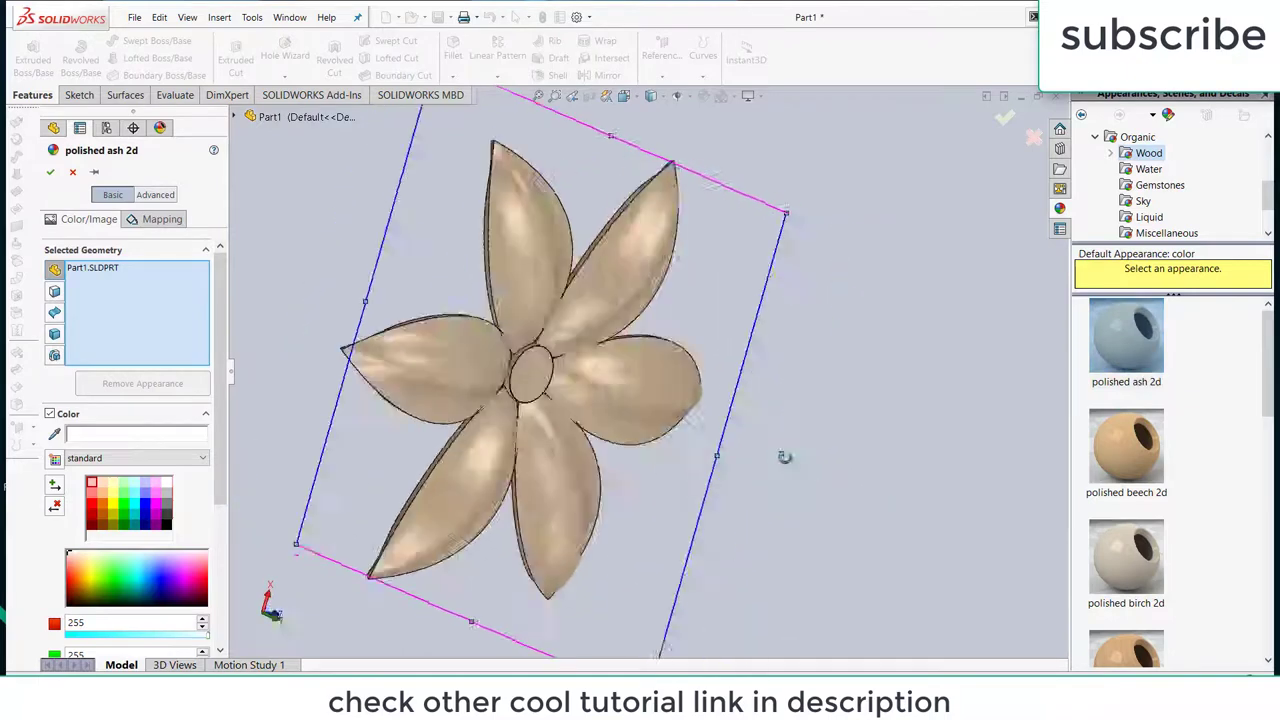
scroll(830, 430, "up", 3)
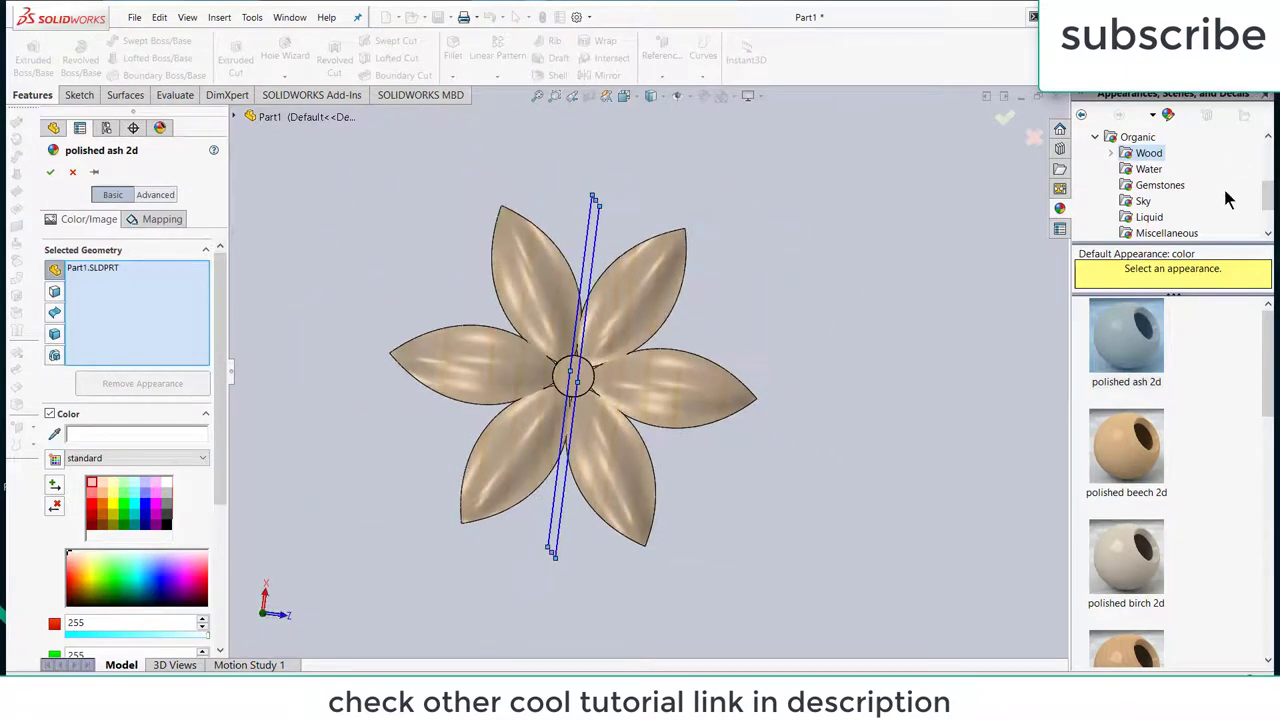
scroll(1228, 200, "down", 1)
scroll(1228, 204, "up", 2)
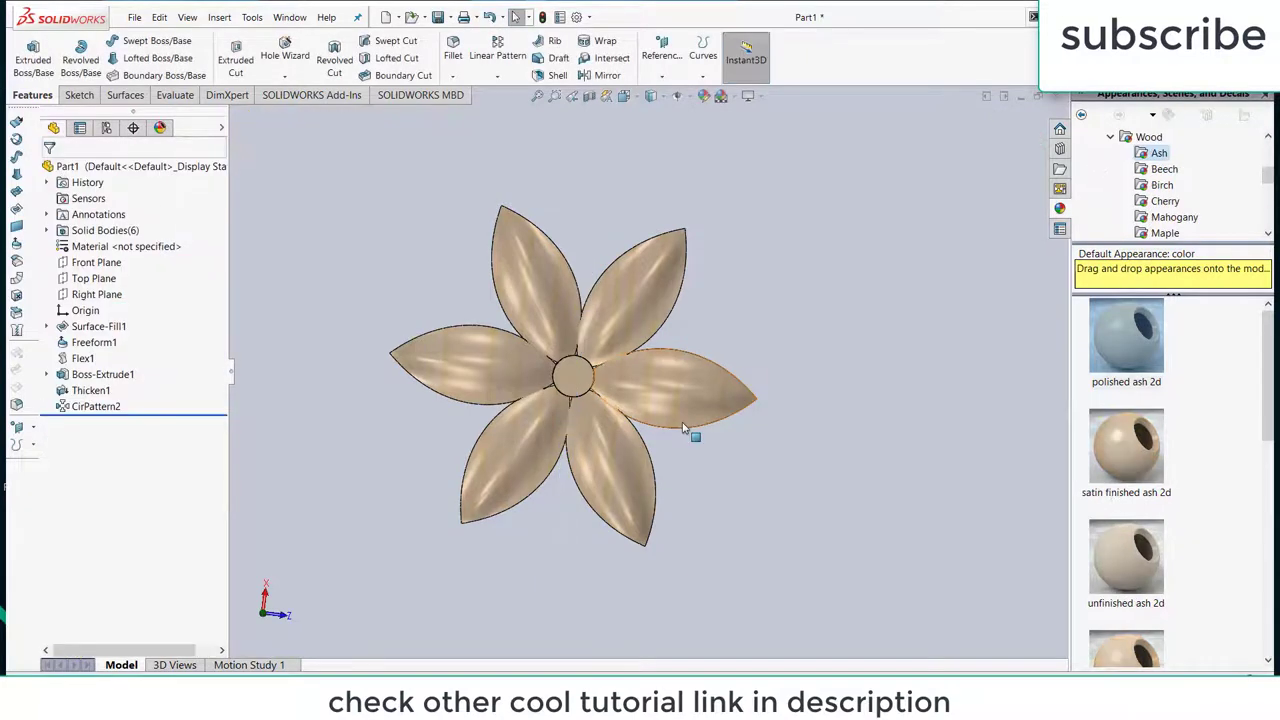
scroll(677, 434, "down", 1)
scroll(686, 449, "up", 2)
middle_click_drag(686, 449, 663, 341)
scroll(657, 338, "down", 1)
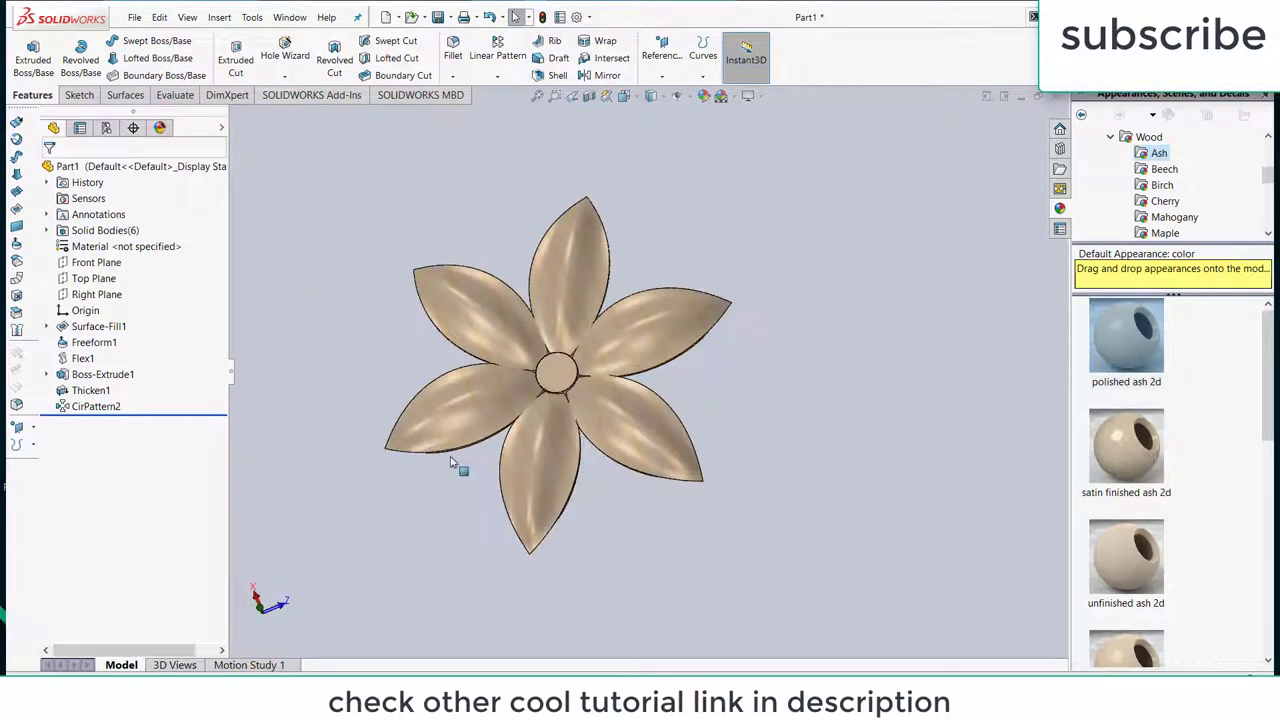
scroll(548, 390, "down", 2)
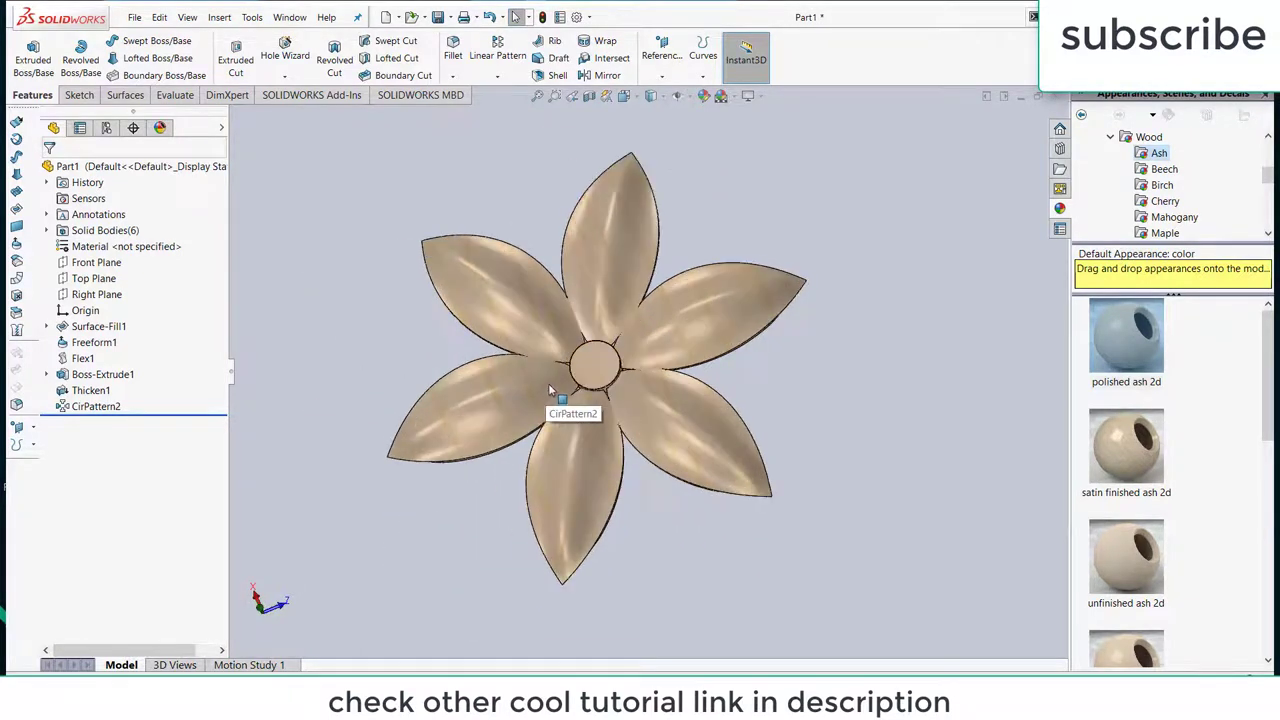
middle_click_drag(548, 390, 607, 393)
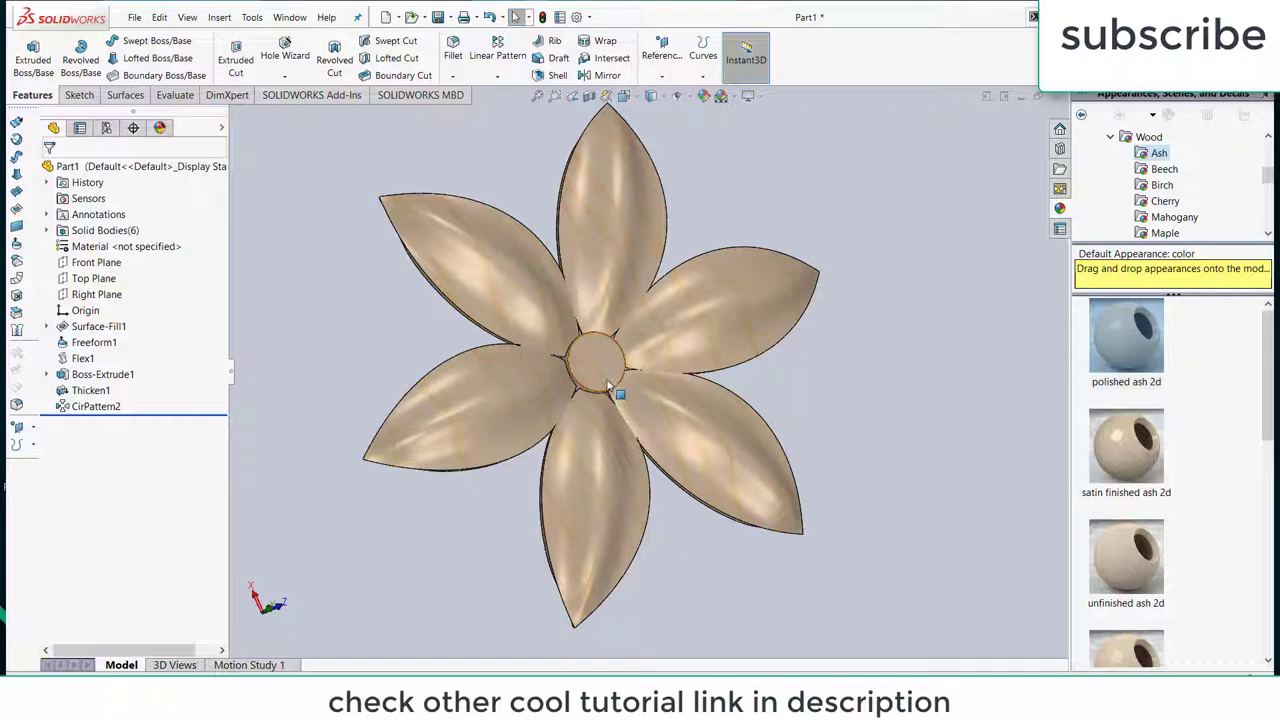
middle_click_drag(619, 358, 673, 410)
scroll(629, 223, "down", 2)
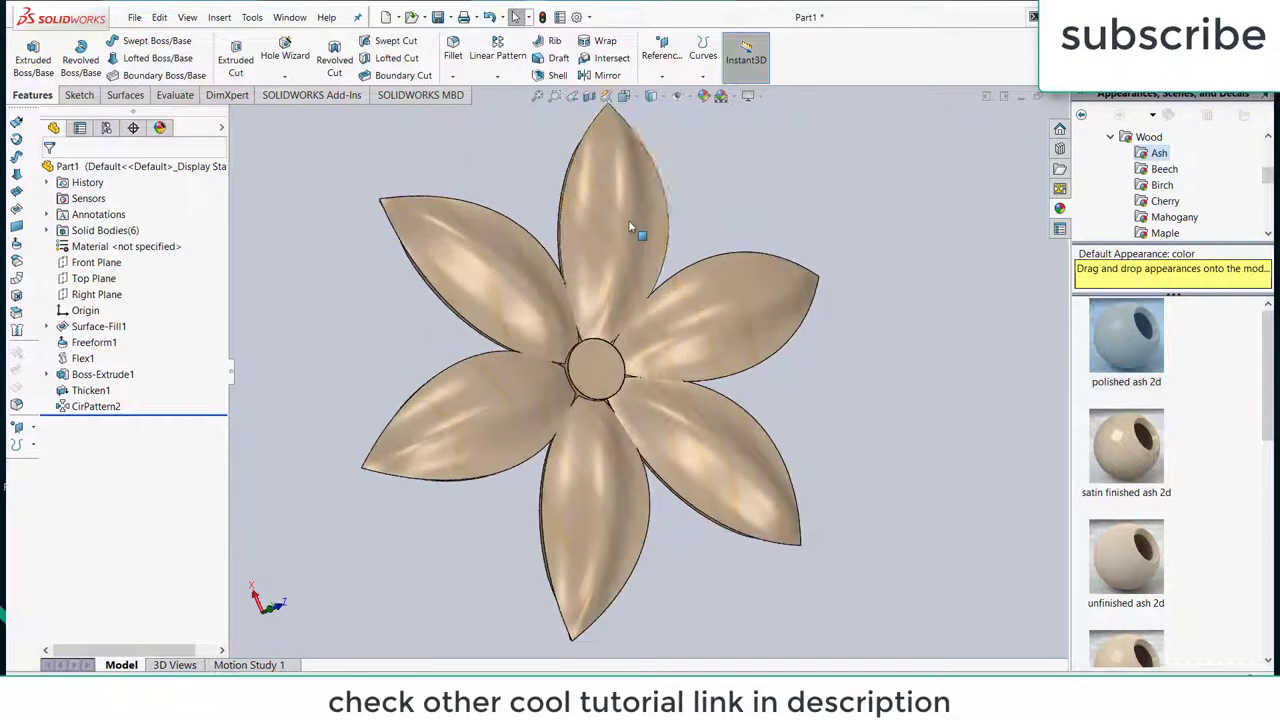